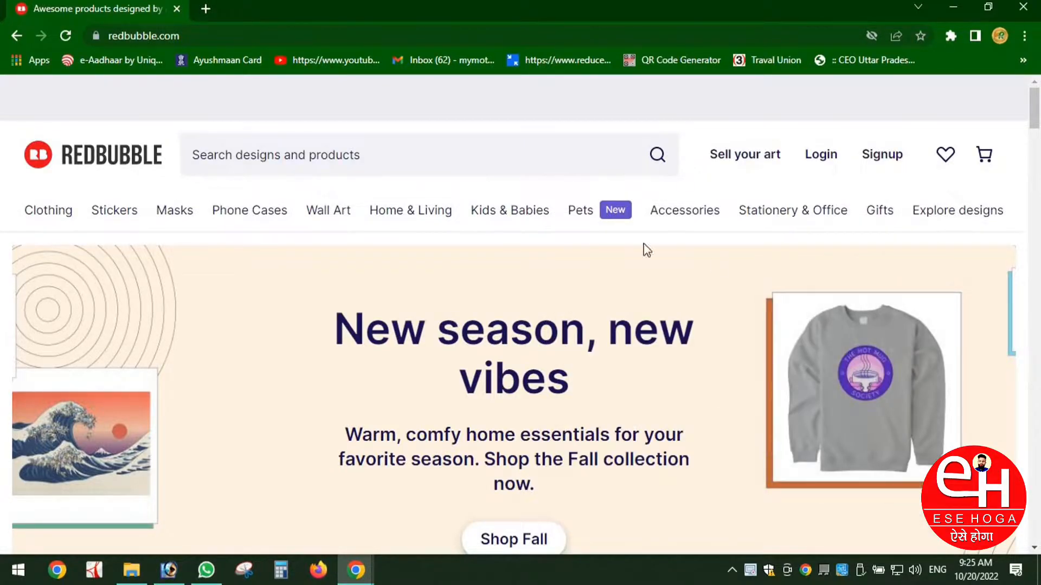
Step: Look over the homepage's product range, then open the category page for all masks
scroll(458, 347, down, 9)
scroll(458, 352, up, 1)
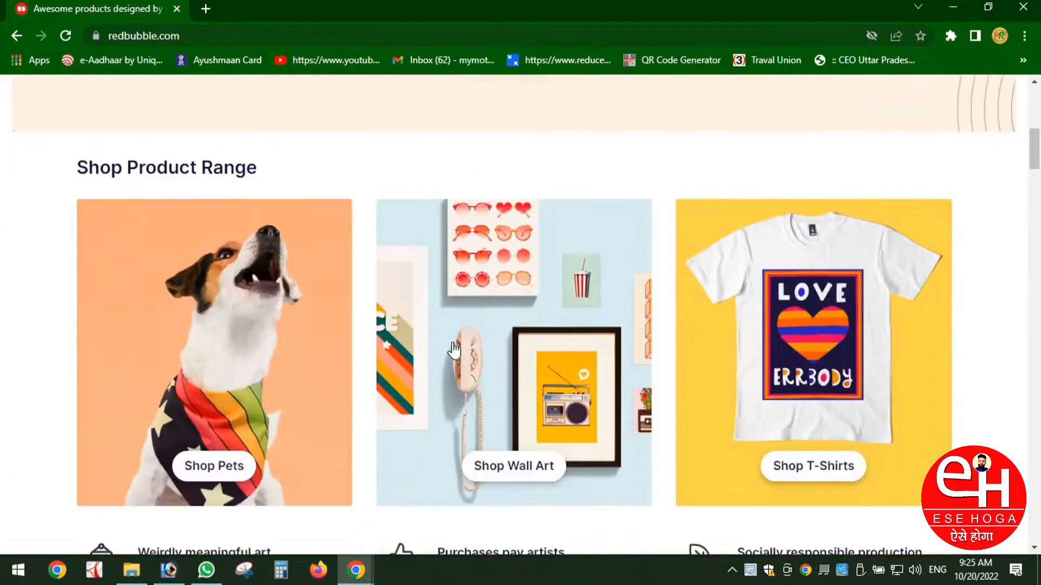
scroll(433, 350, down, 2)
scroll(415, 345, up, 2)
scroll(415, 346, down, 2)
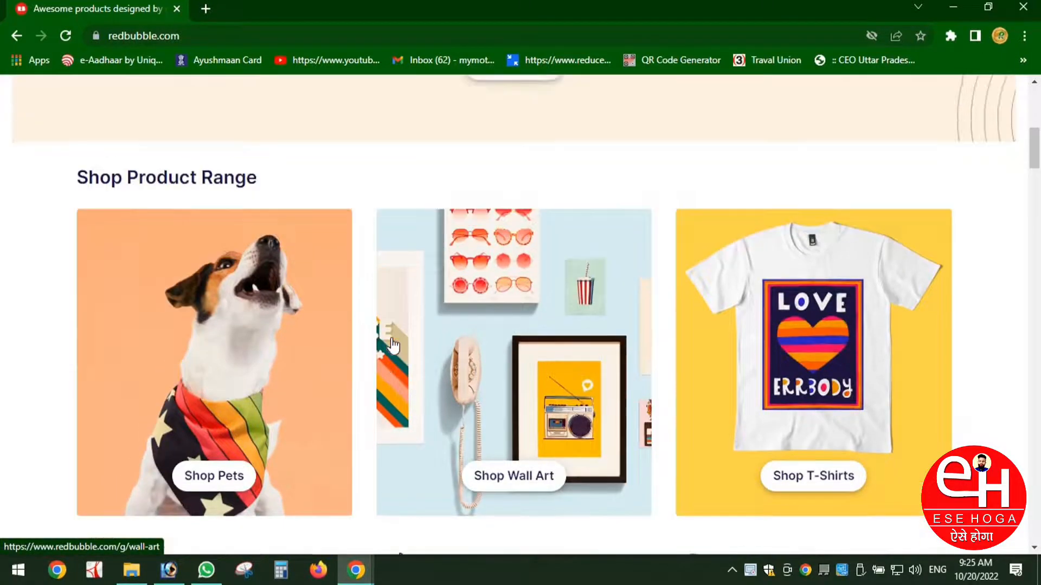
scroll(503, 316, up, 10)
mouse_move(165, 211)
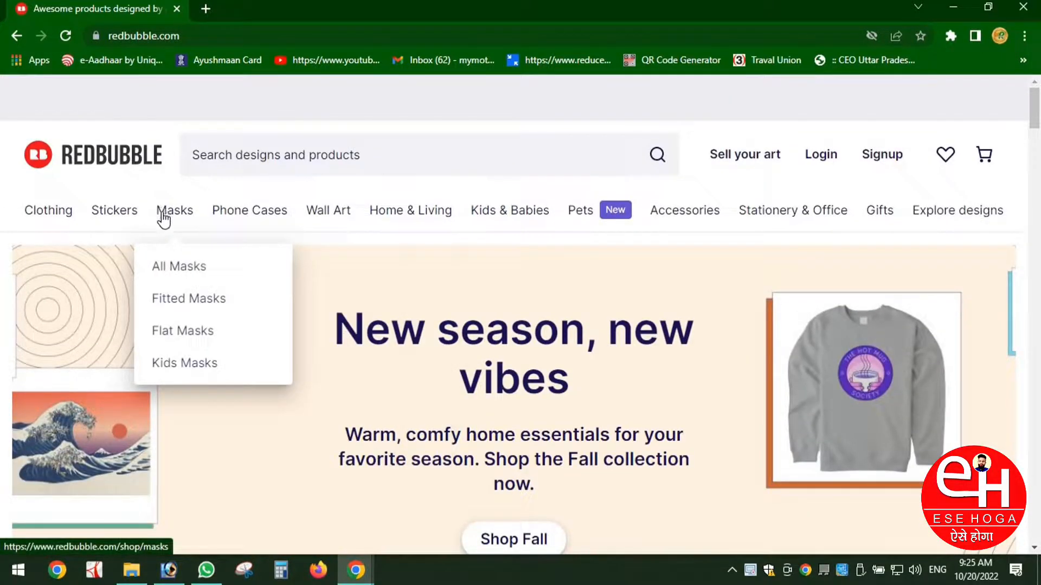
click(185, 268)
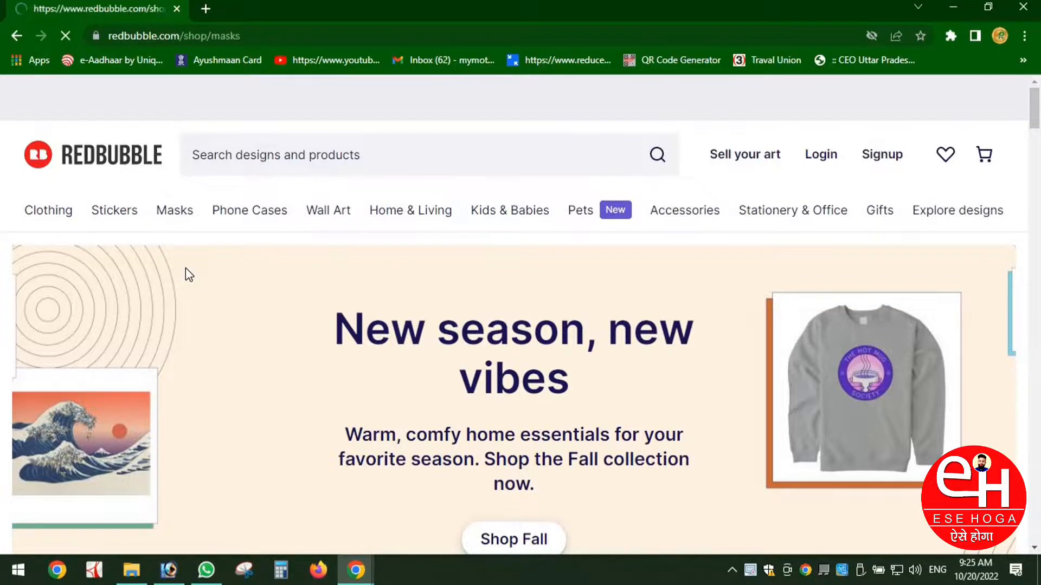
Step: Examine the mask types, themes and flat mask listings with their designs and prices
scroll(477, 327, down, 5)
scroll(477, 331, down, 2)
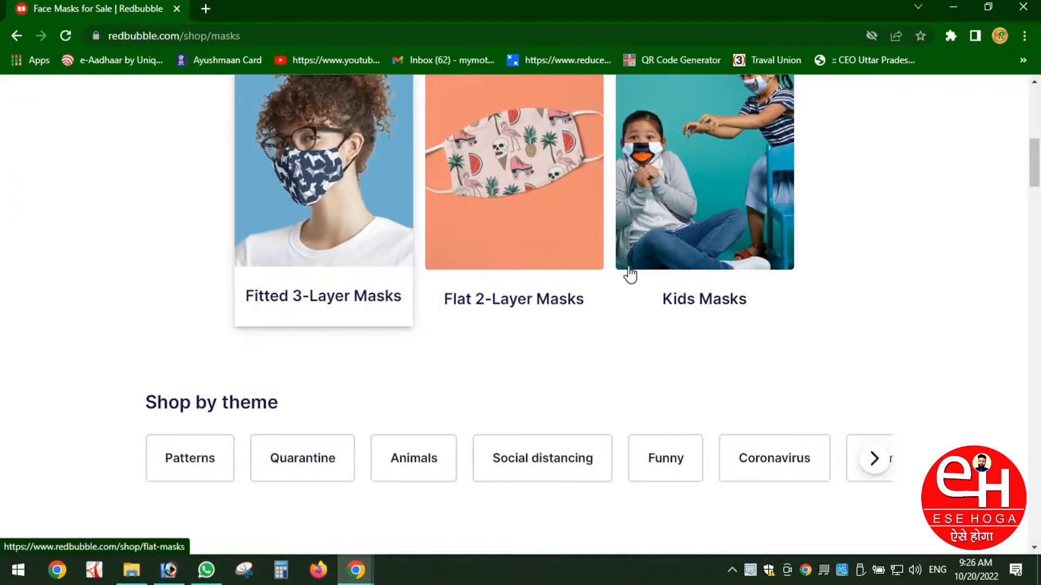
scroll(627, 274, down, 5)
scroll(628, 274, down, 3)
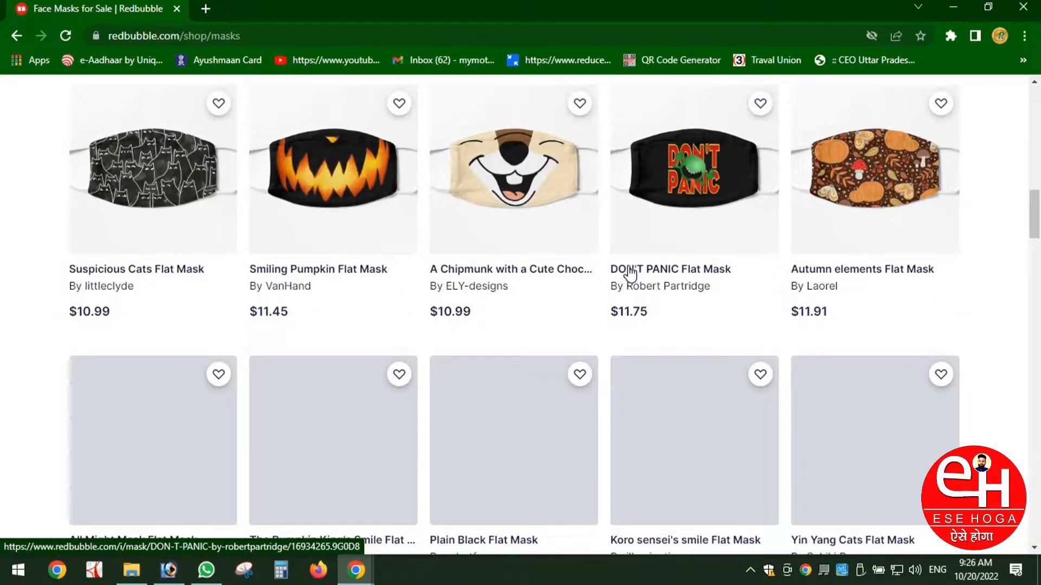
scroll(610, 268, down, 5)
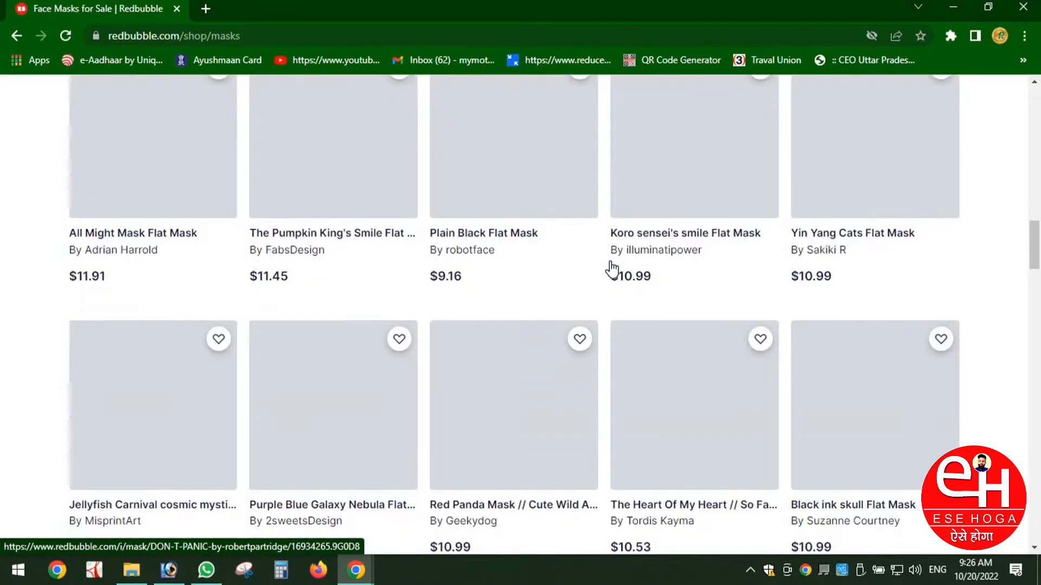
scroll(611, 267, up, 5)
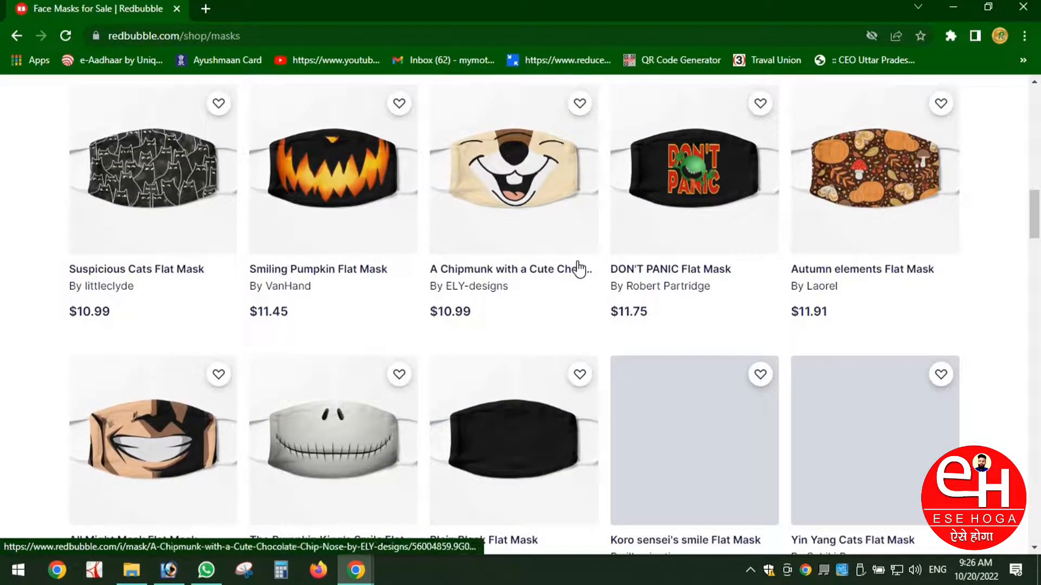
scroll(579, 269, down, 4)
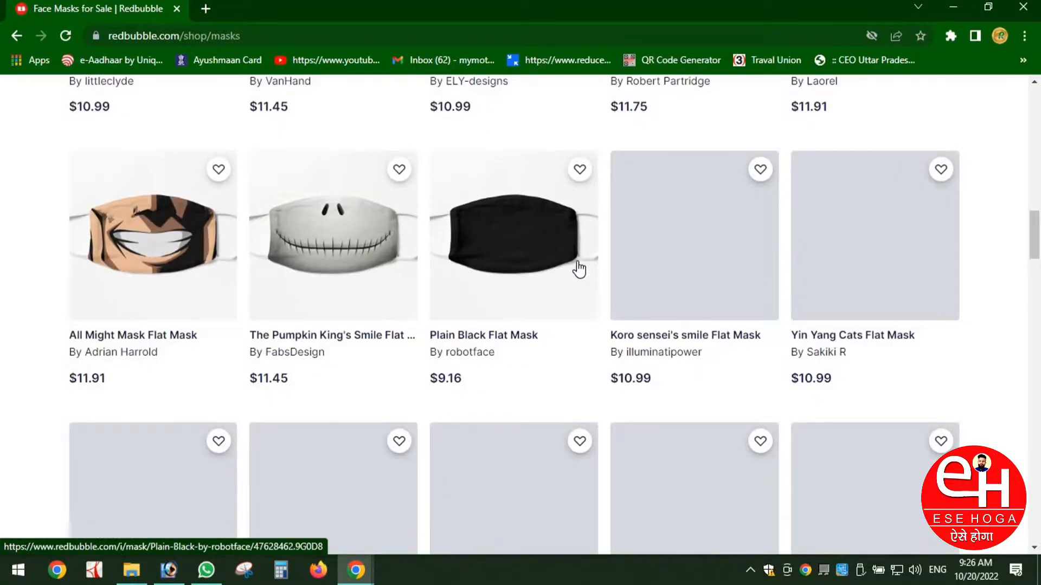
scroll(579, 269, down, 2)
scroll(579, 269, down, 4)
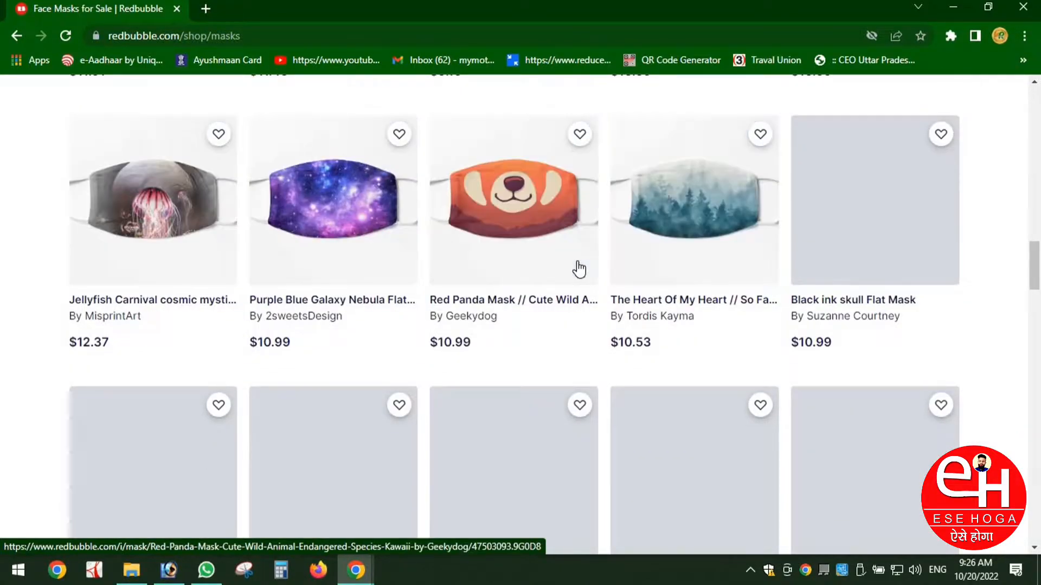
scroll(579, 268, up, 3)
scroll(579, 269, down, 5)
scroll(581, 268, down, 5)
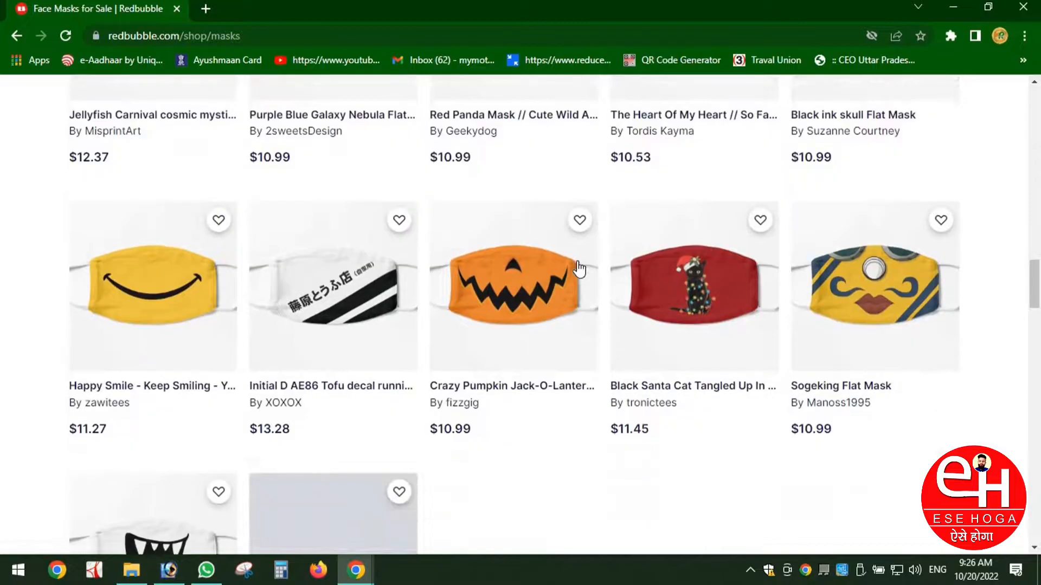
scroll(581, 268, up, 2)
scroll(579, 269, up, 20)
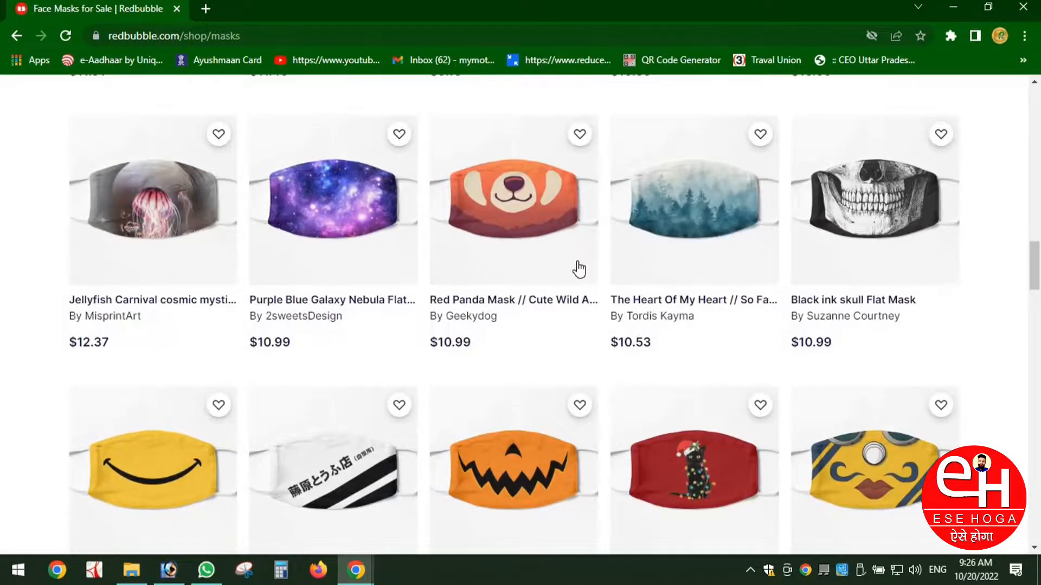
scroll(579, 269, up, 8)
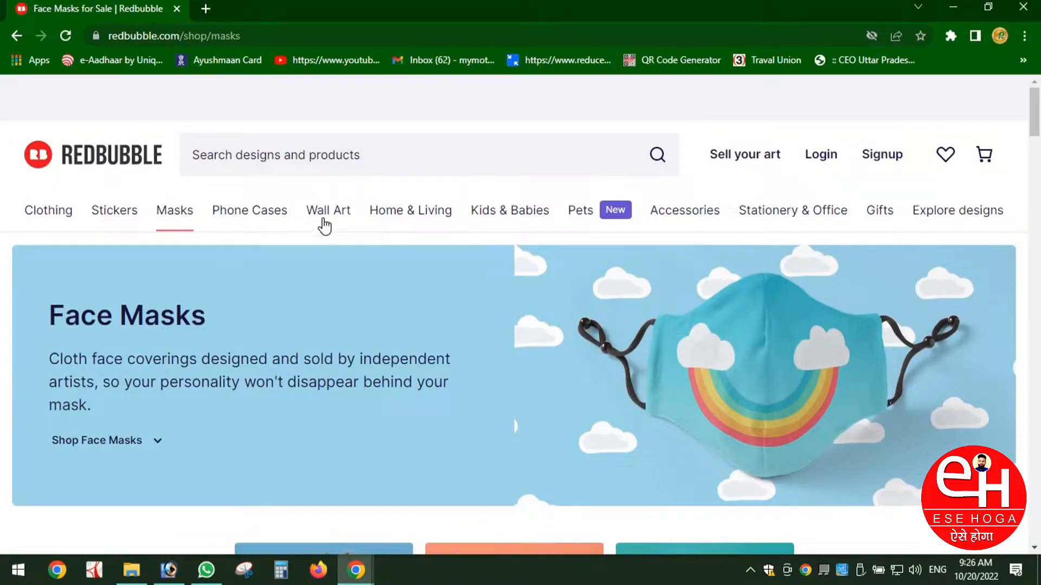
Step: Open the iPhone Cases category and look over the case listings
mouse_move(262, 215)
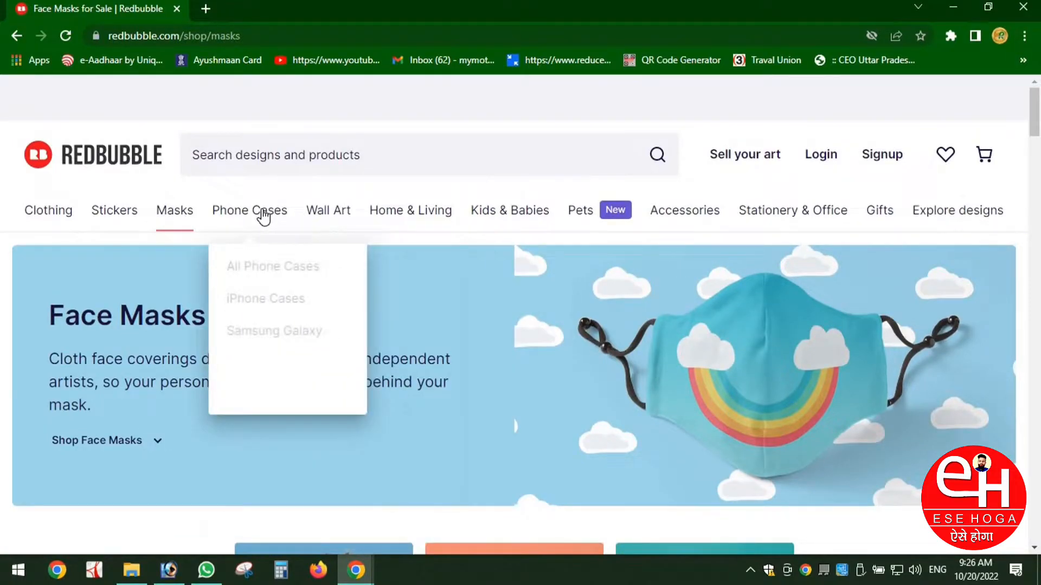
click(272, 300)
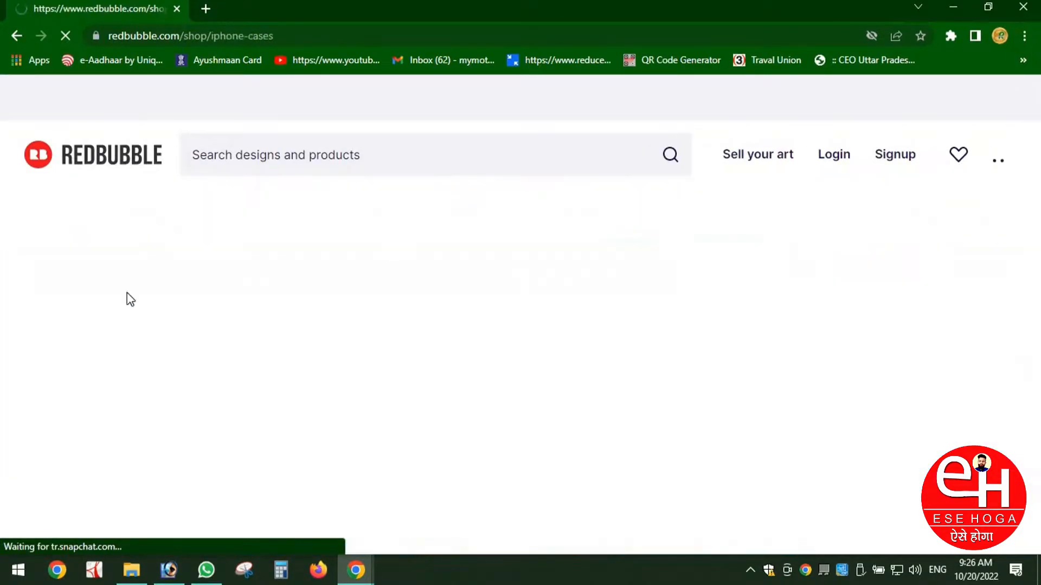
scroll(525, 358, down, 5)
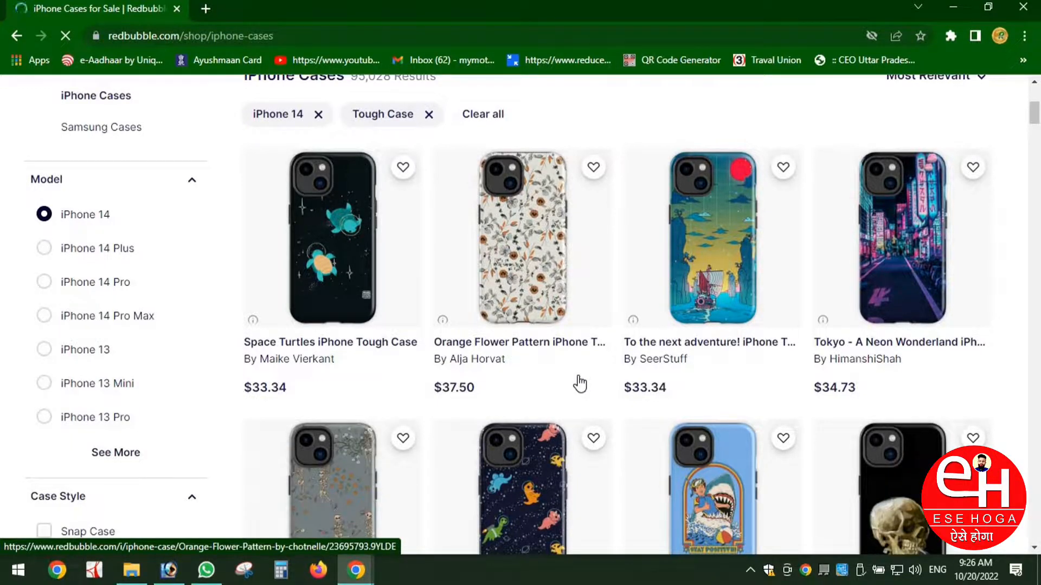
scroll(580, 384, up, 5)
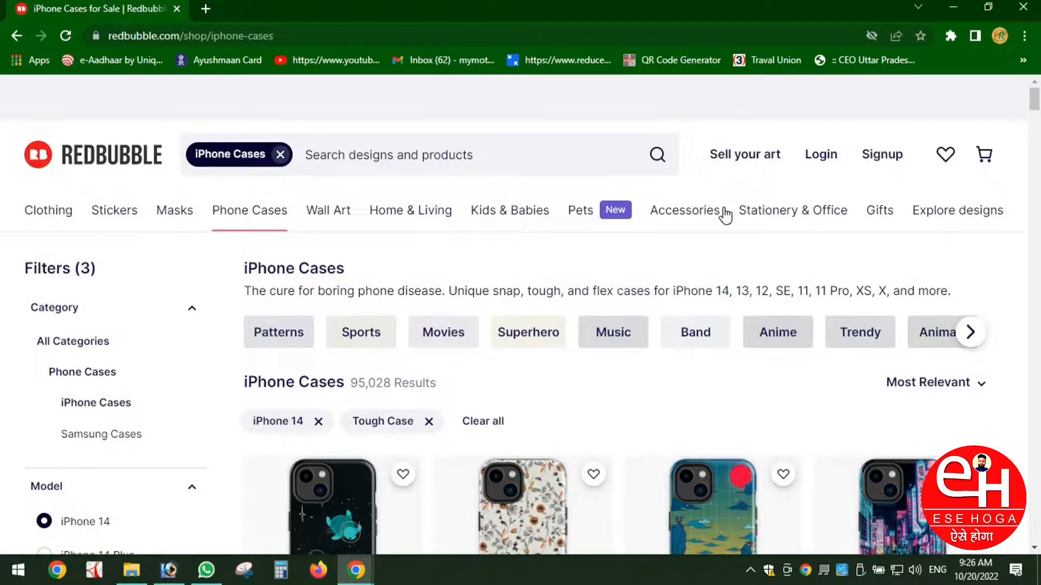
Step: Go to the page about selling your art and start selling to reach the artist signup form
click(744, 161)
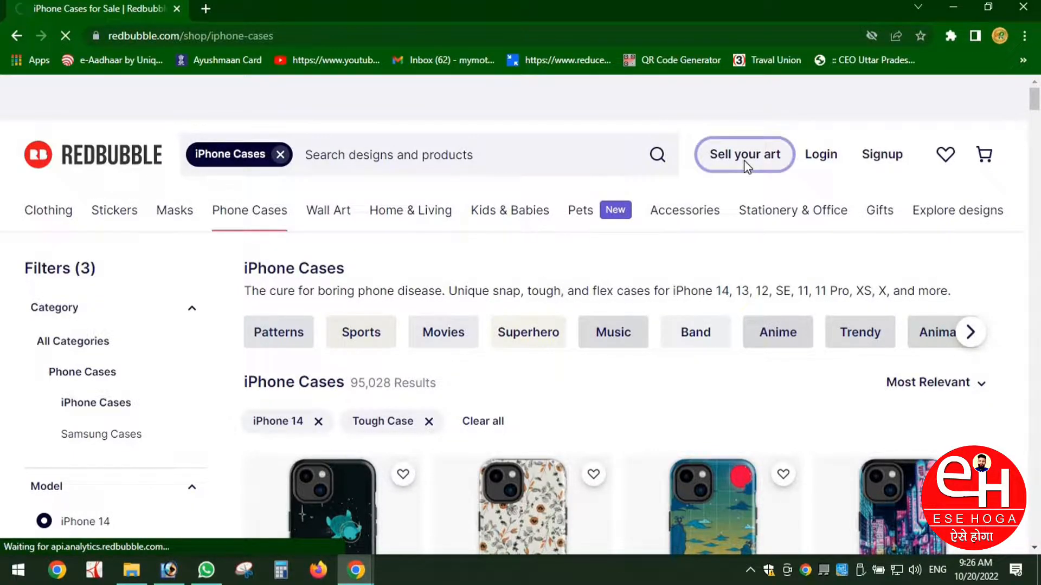
scroll(431, 297, down, 5)
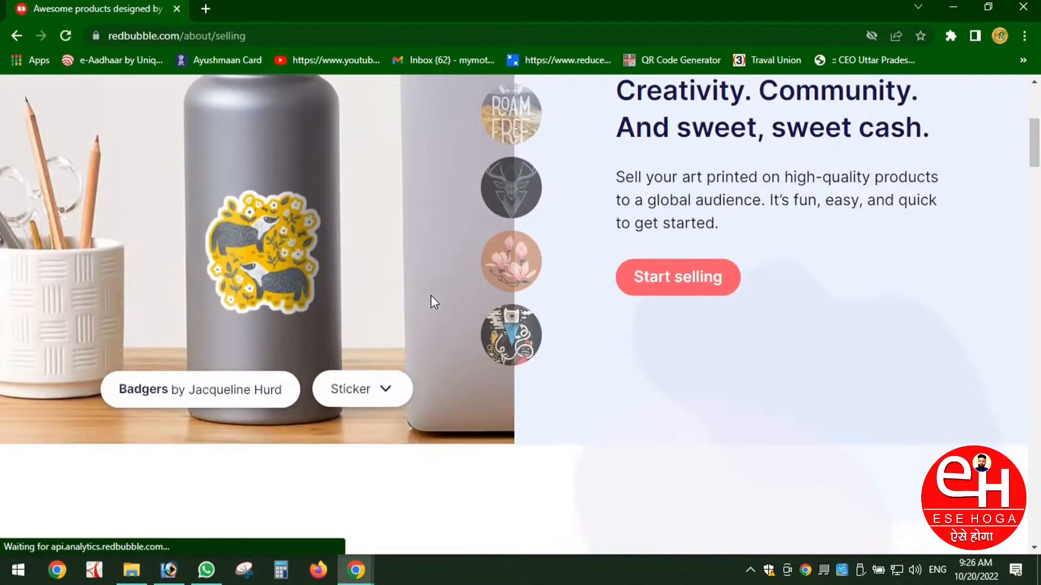
click(644, 282)
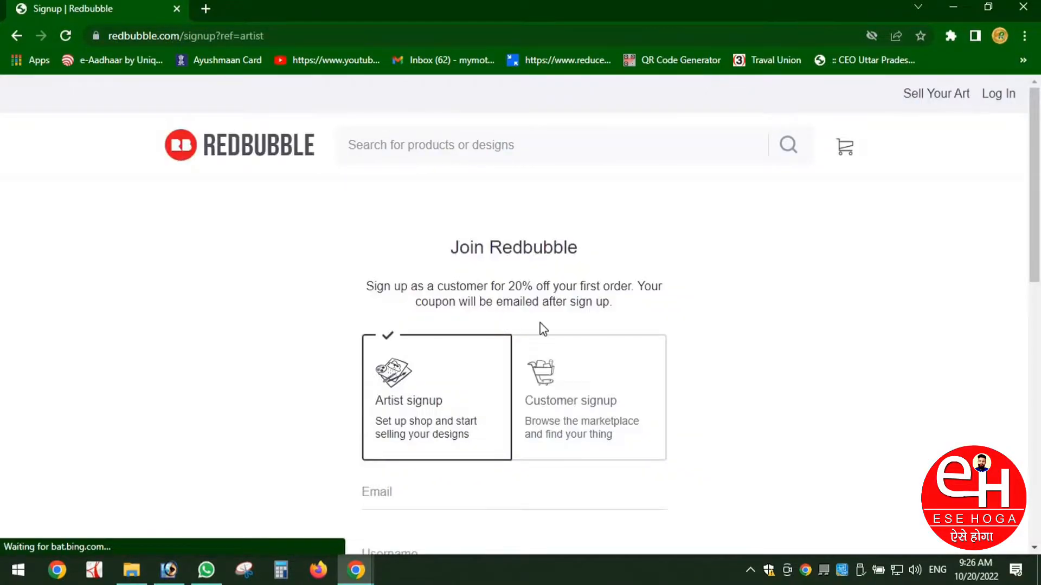
Step: Review the artist signup form's email, username and password fields without filling them in
scroll(603, 270, down, 2)
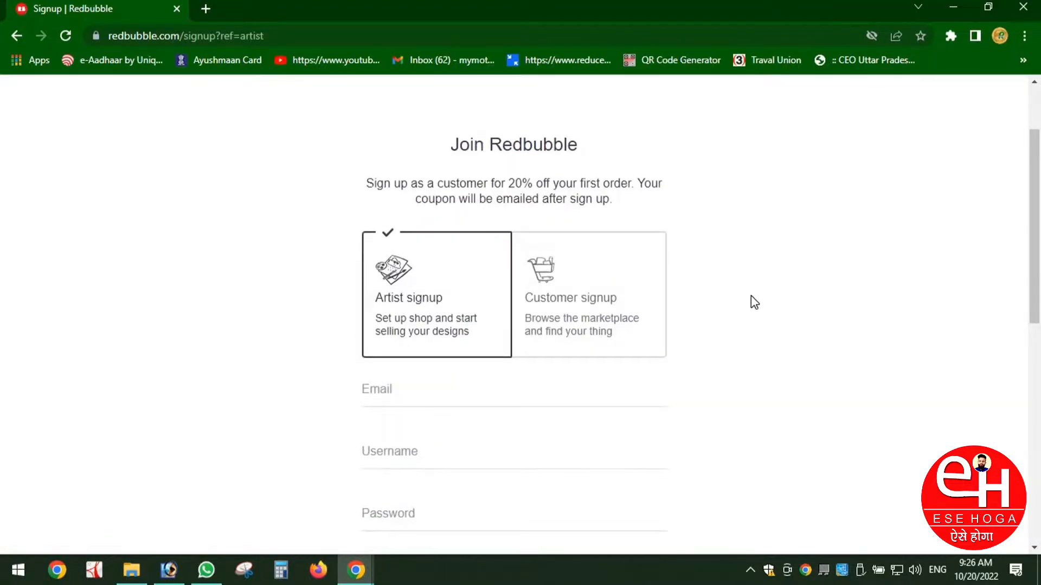
scroll(753, 295, down, 2)
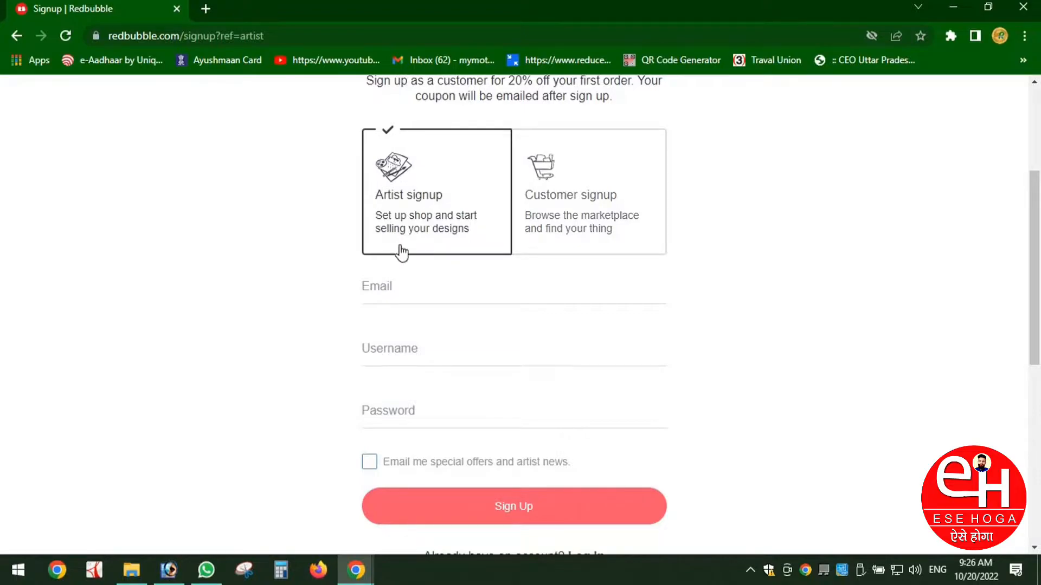
click(433, 291)
click(817, 330)
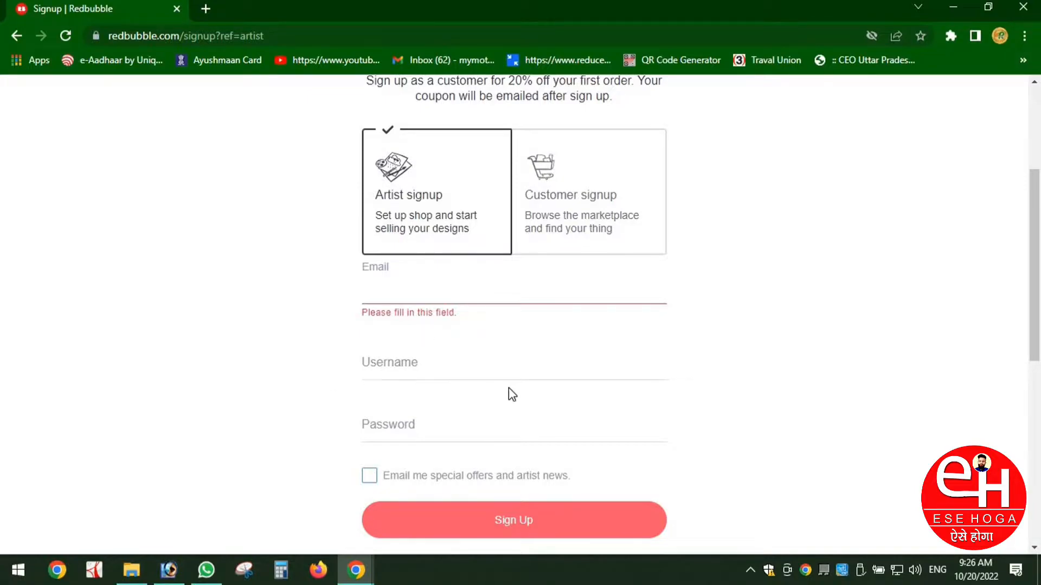
scroll(509, 389, down, 2)
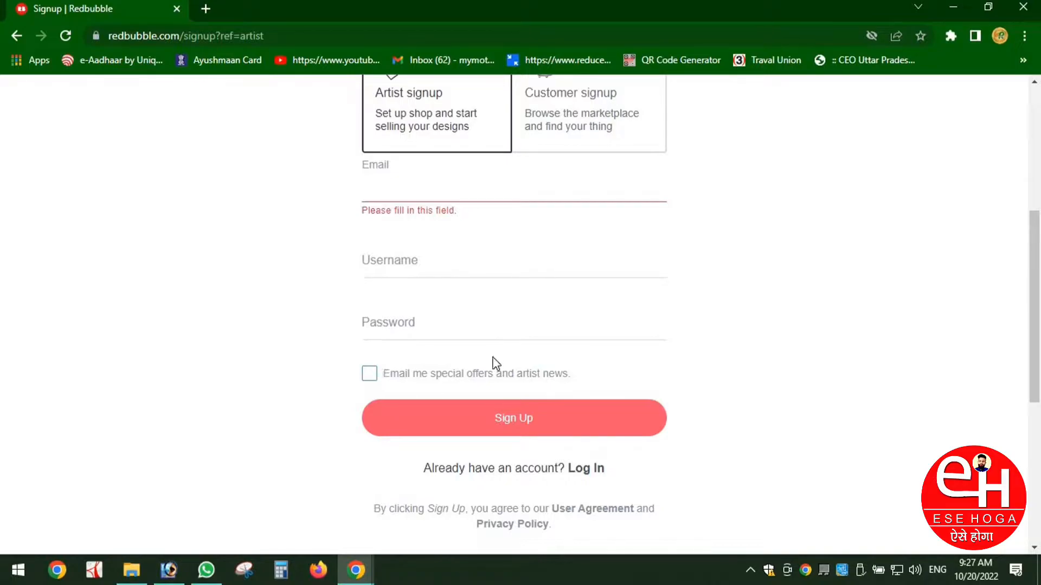
Step: Log in to the existing account with its email and password, and decline saving the password in the browser
click(597, 470)
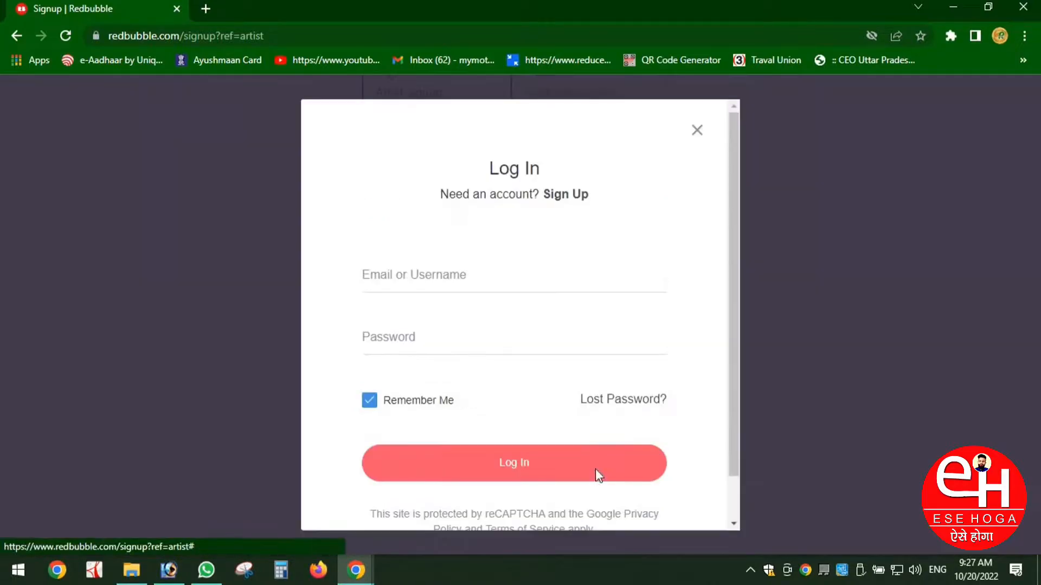
click(475, 276)
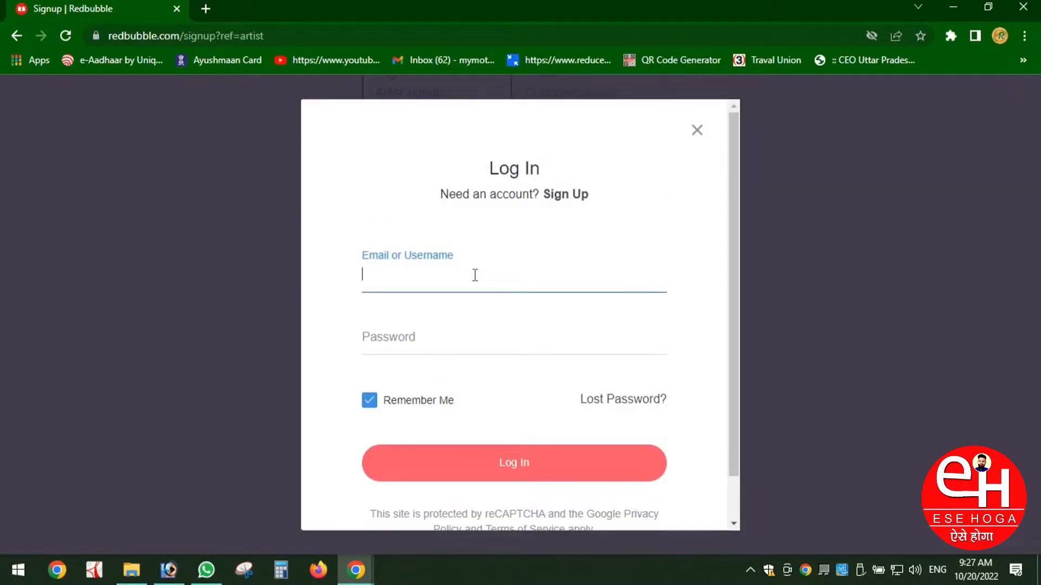
click(523, 466)
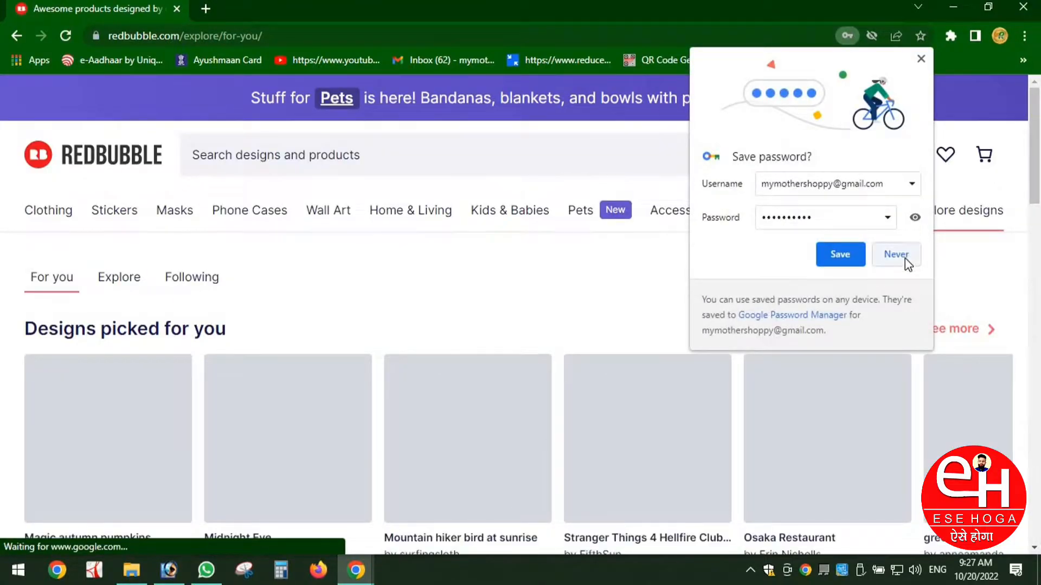
click(905, 259)
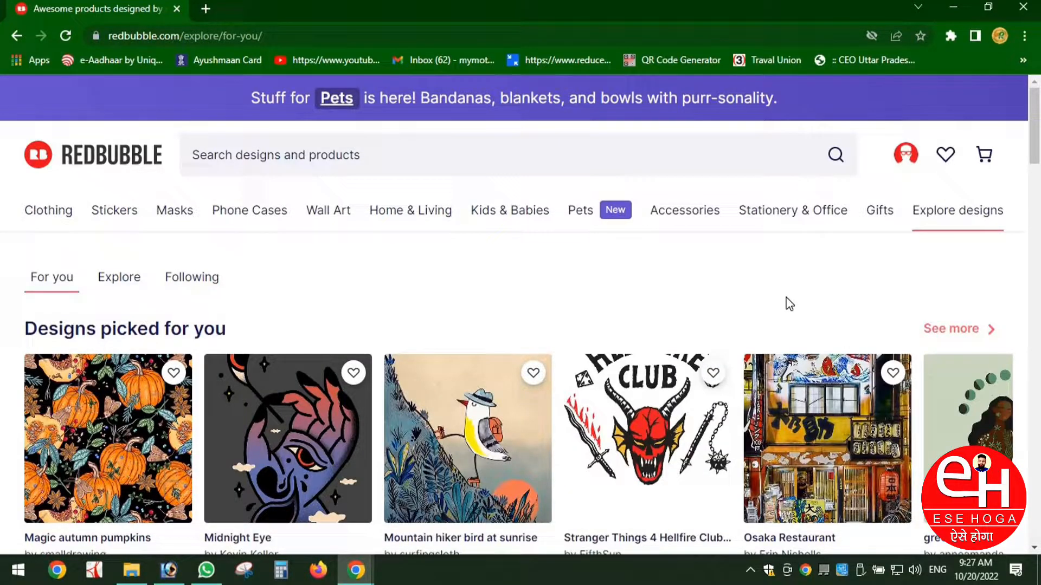
Step: Open the artist tools by choosing to sell art from the account, and go to the profile editing page
click(915, 166)
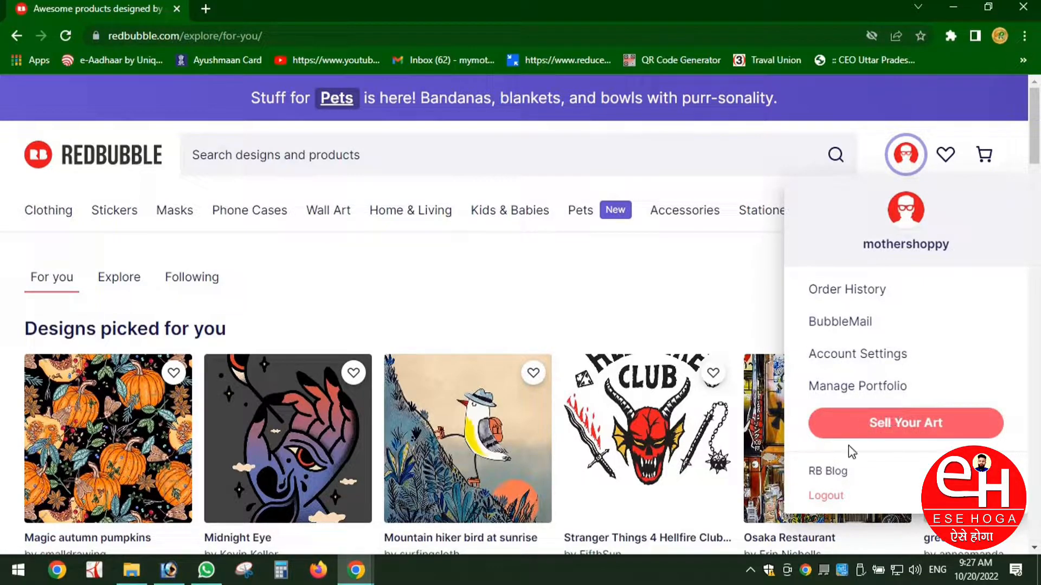
click(885, 428)
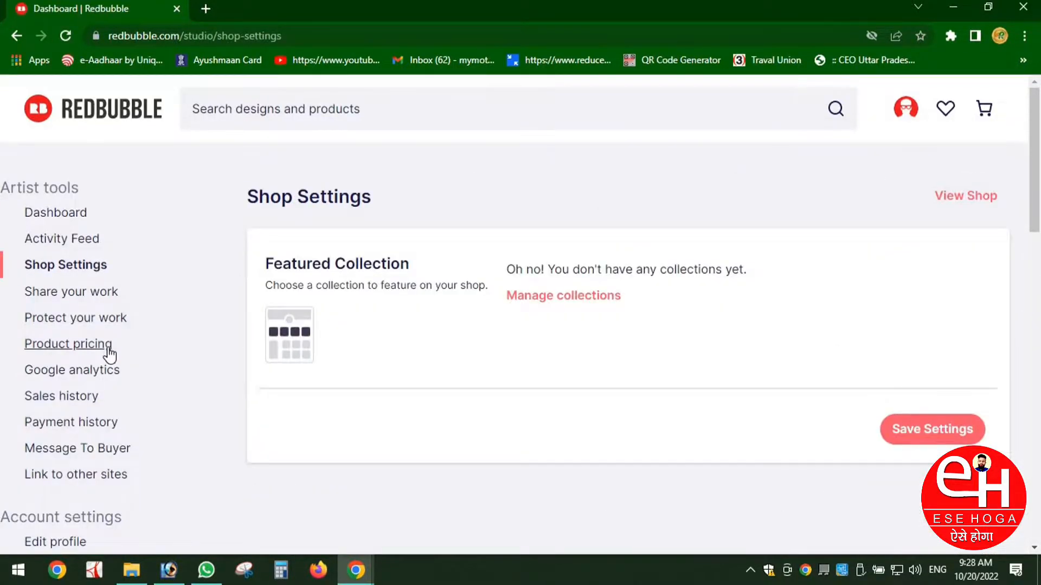
scroll(139, 358, down, 4)
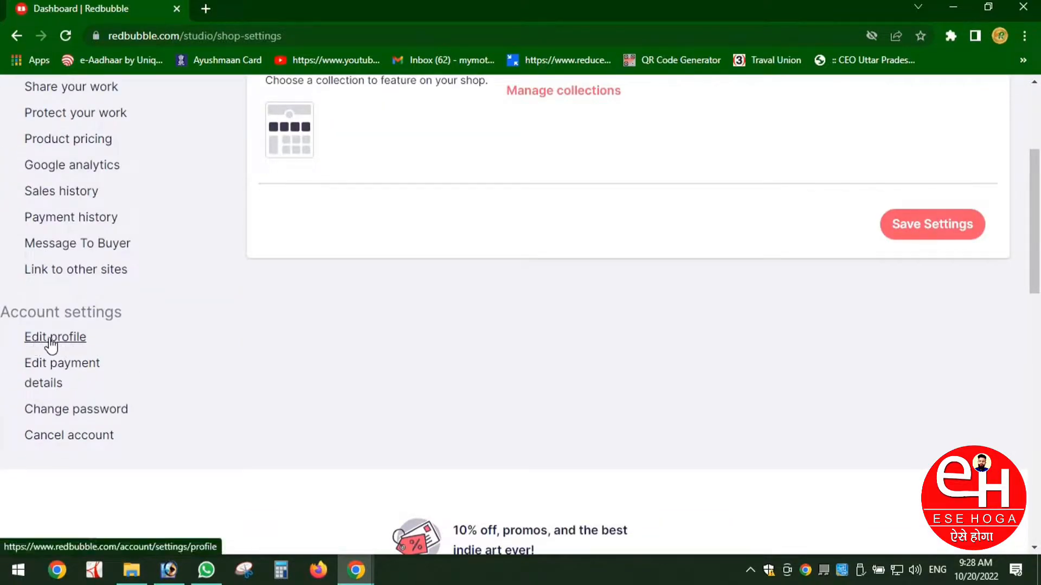
click(44, 338)
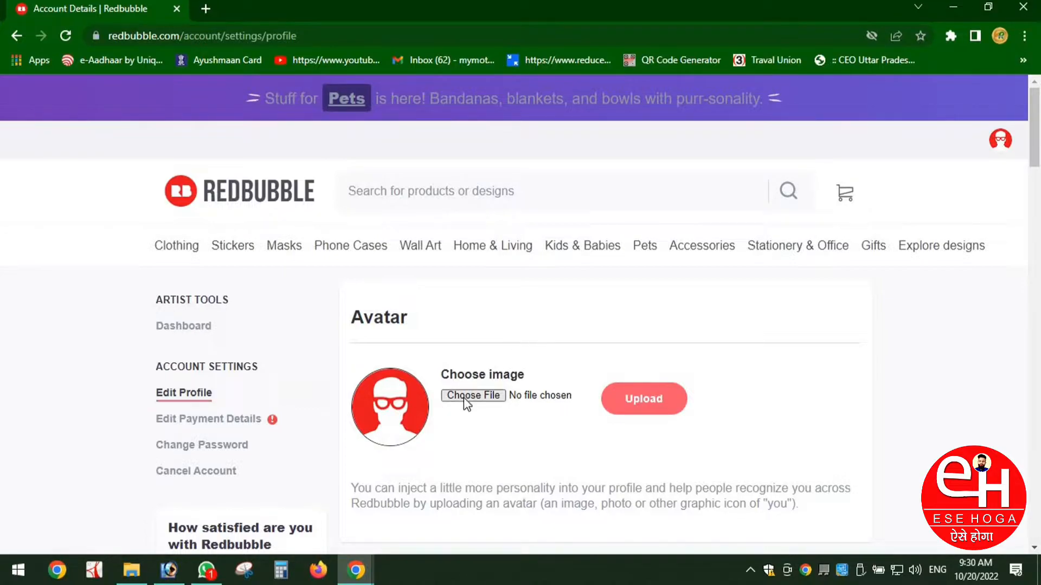
Step: Upload the Mother Shoppy logo as the profile avatar and view the shop page
scroll(397, 193, down, 3)
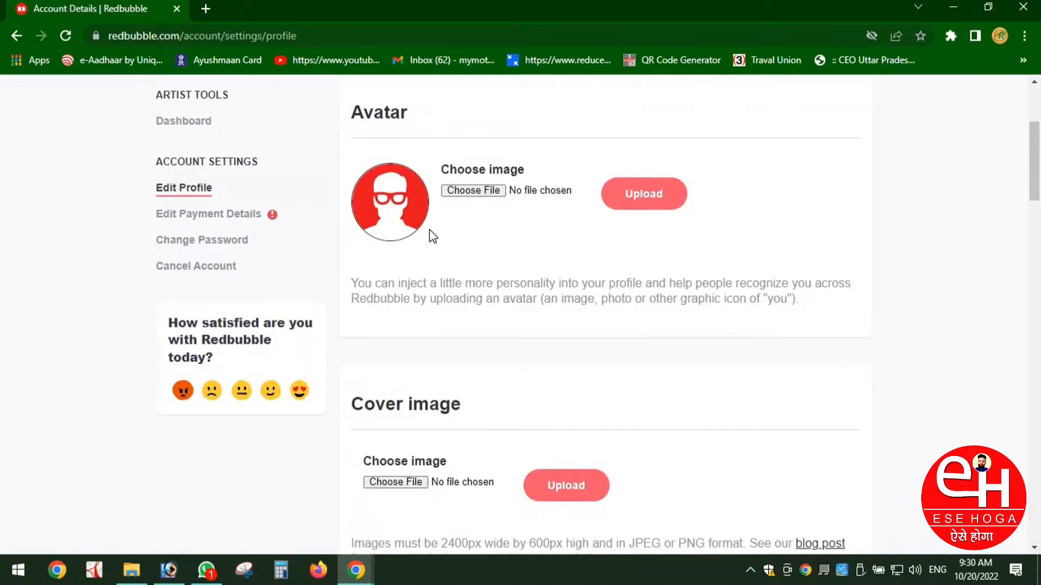
scroll(429, 238, up, 2)
click(462, 290)
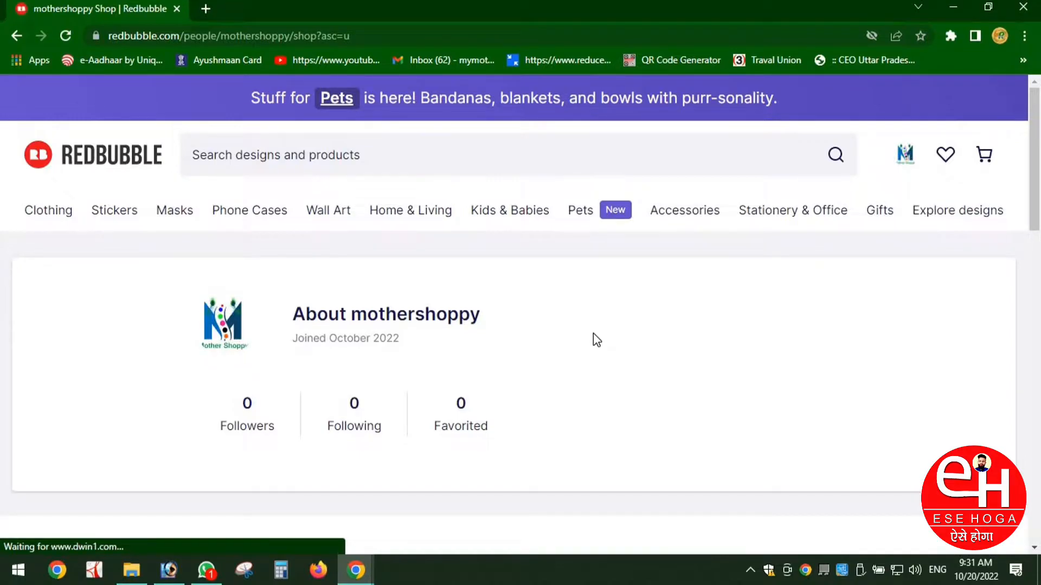
scroll(530, 343, down, 4)
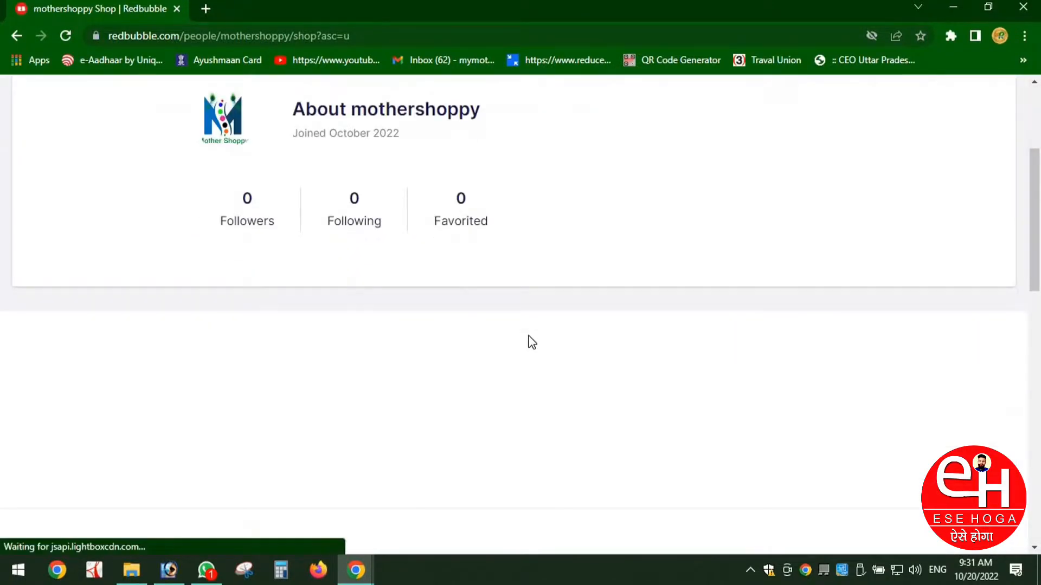
Step: Open the account settings from the shop page and upload banner.jpg as the cover image
scroll(530, 343, up, 4)
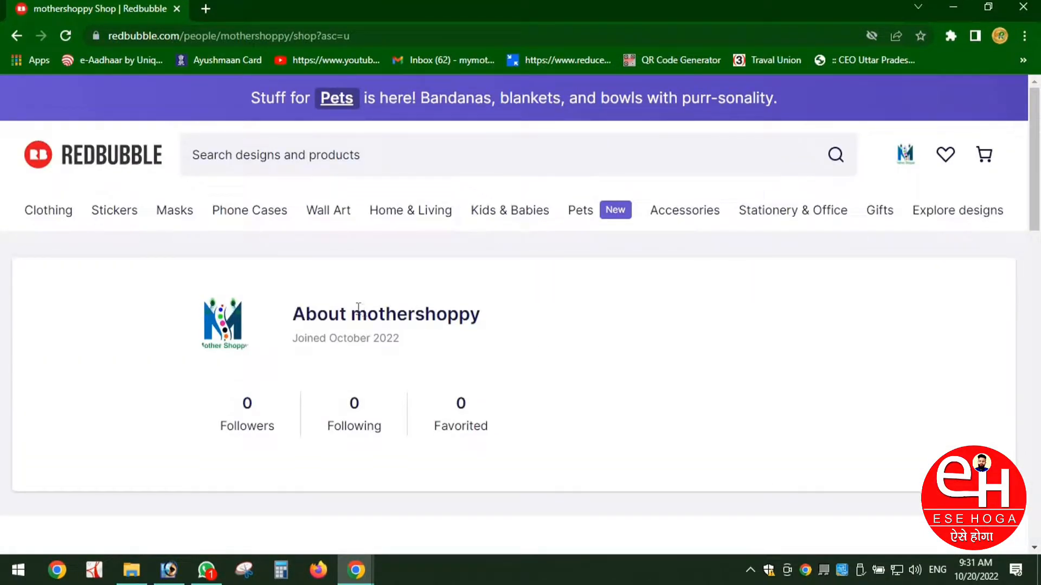
mouse_move(906, 162)
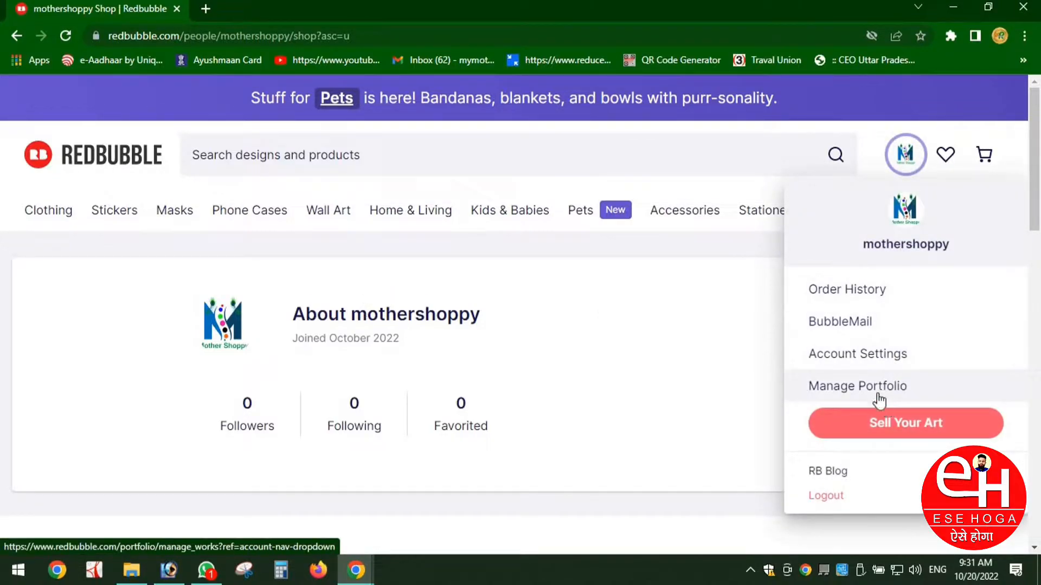
click(882, 360)
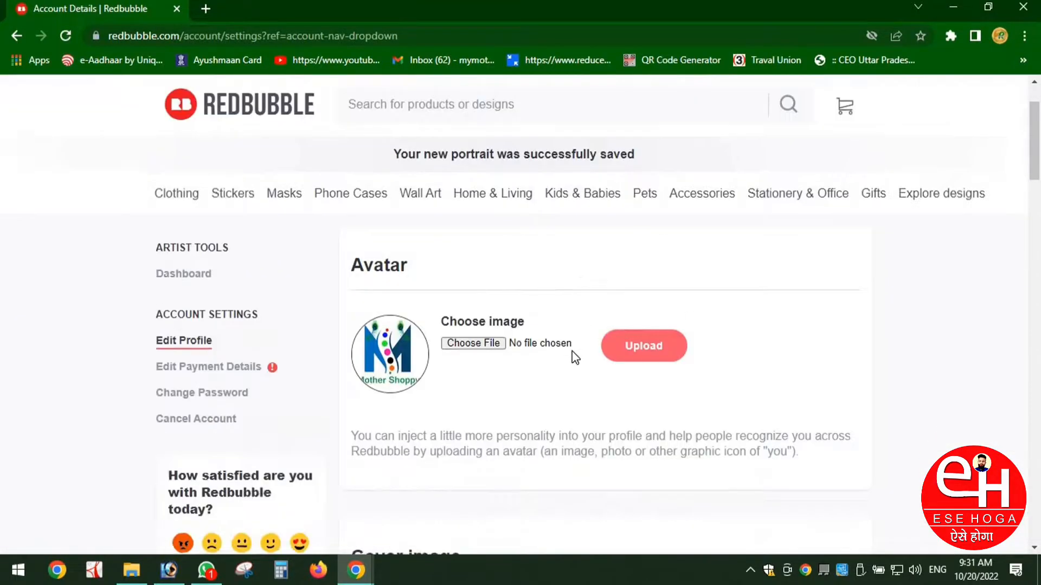
scroll(490, 293, down, 3)
scroll(470, 371, down, 1)
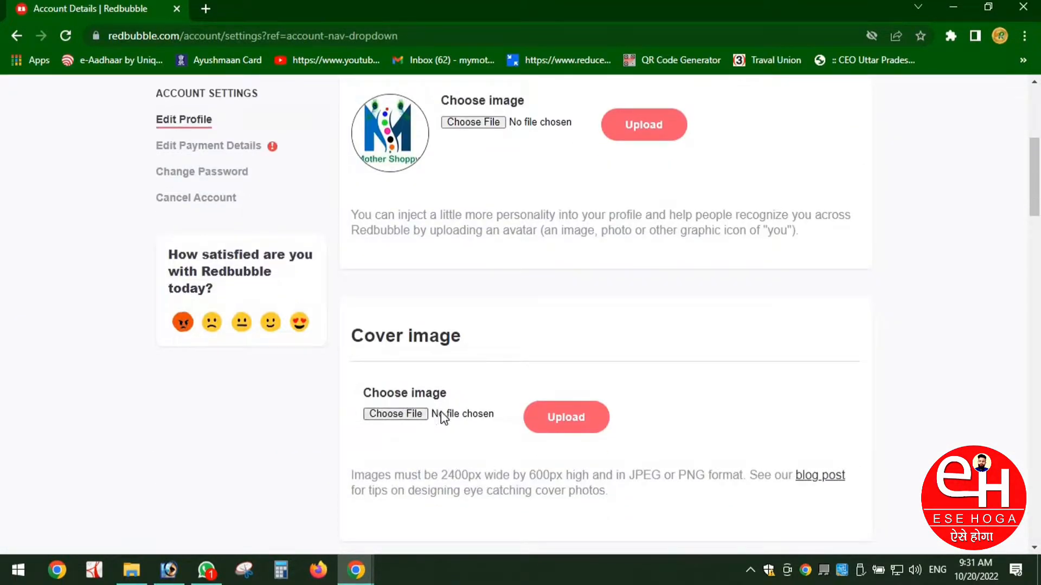
scroll(488, 404, down, 2)
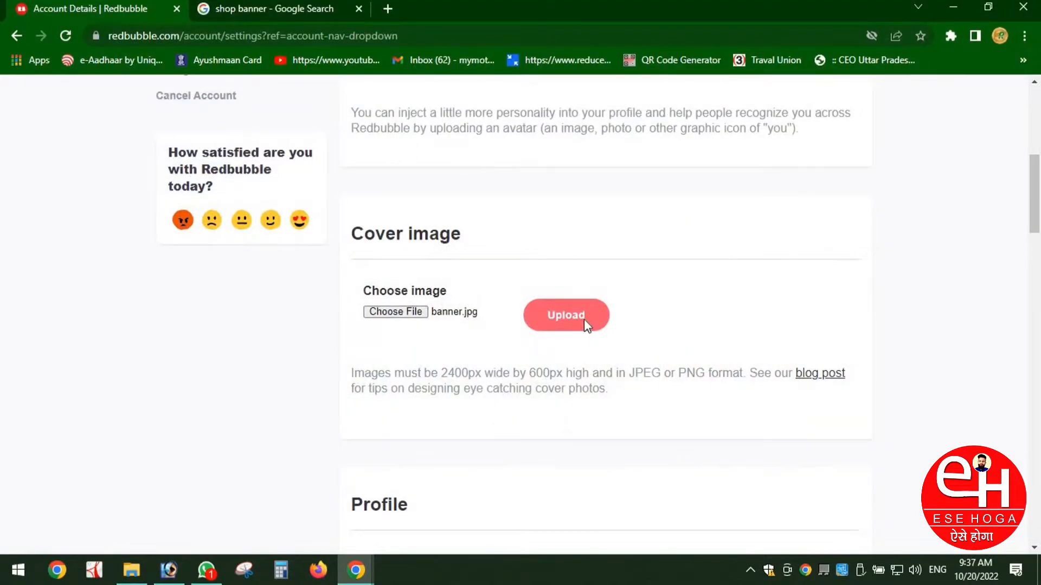
click(584, 319)
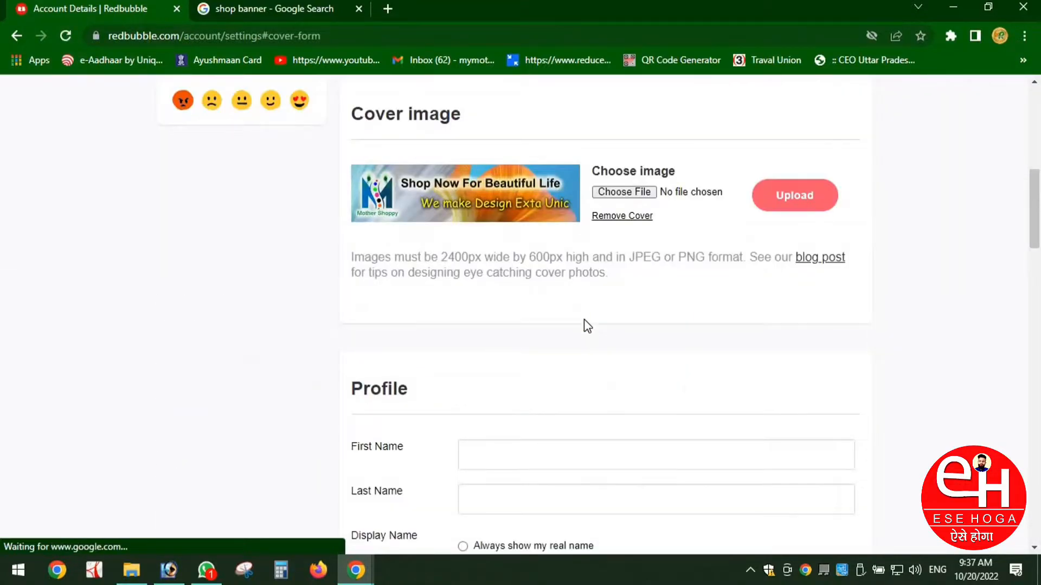
Step: Enter the first name in the profile and set the display name to always show the real name
scroll(691, 326, down, 4)
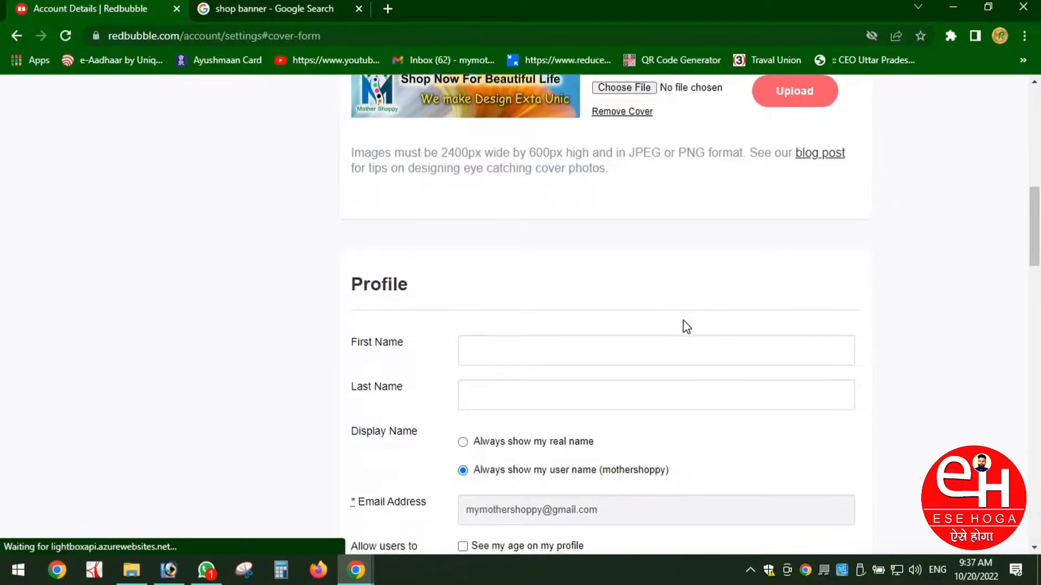
click(504, 251)
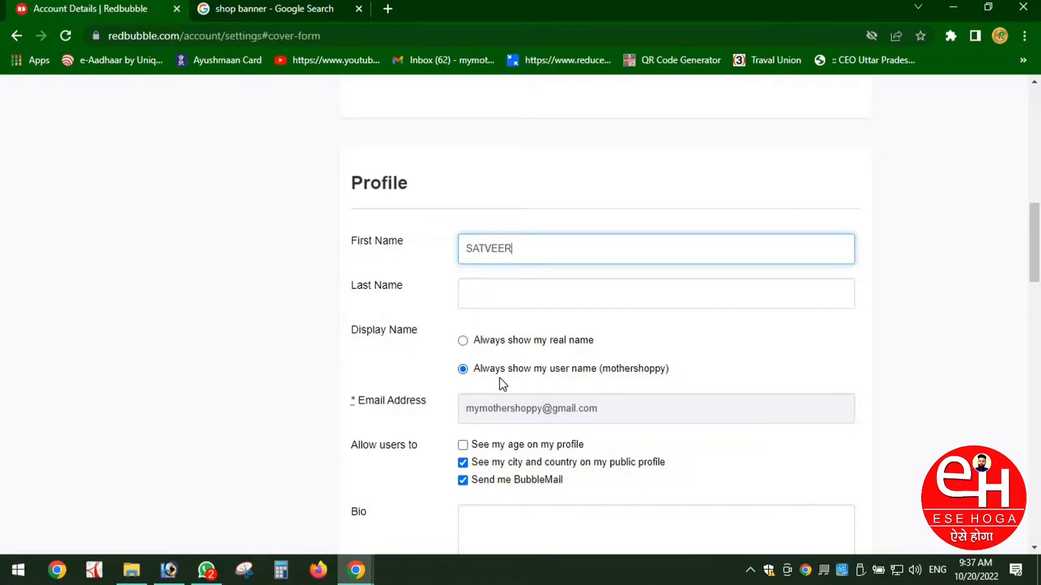
click(471, 346)
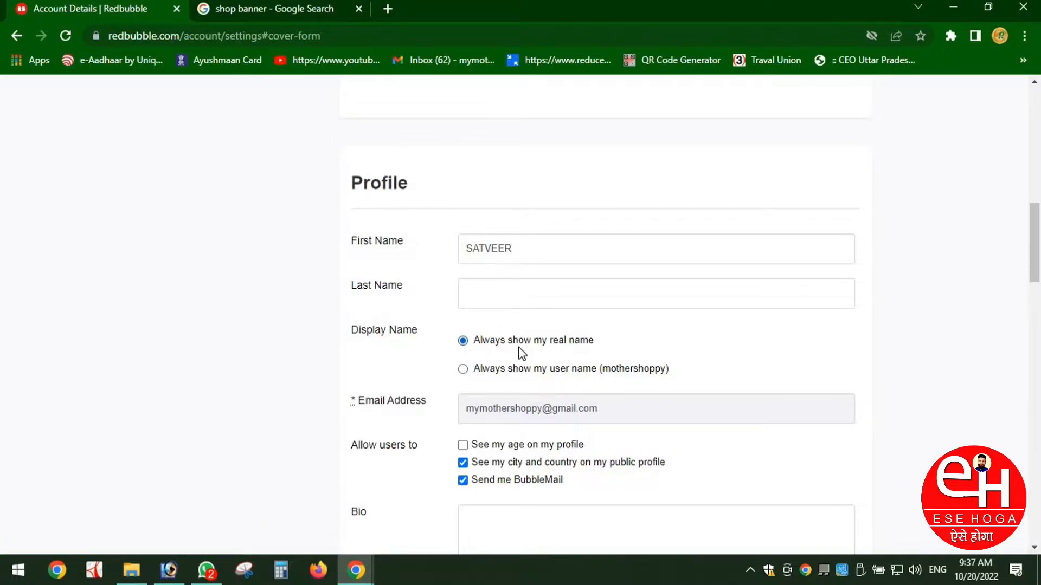
scroll(522, 353, up, 10)
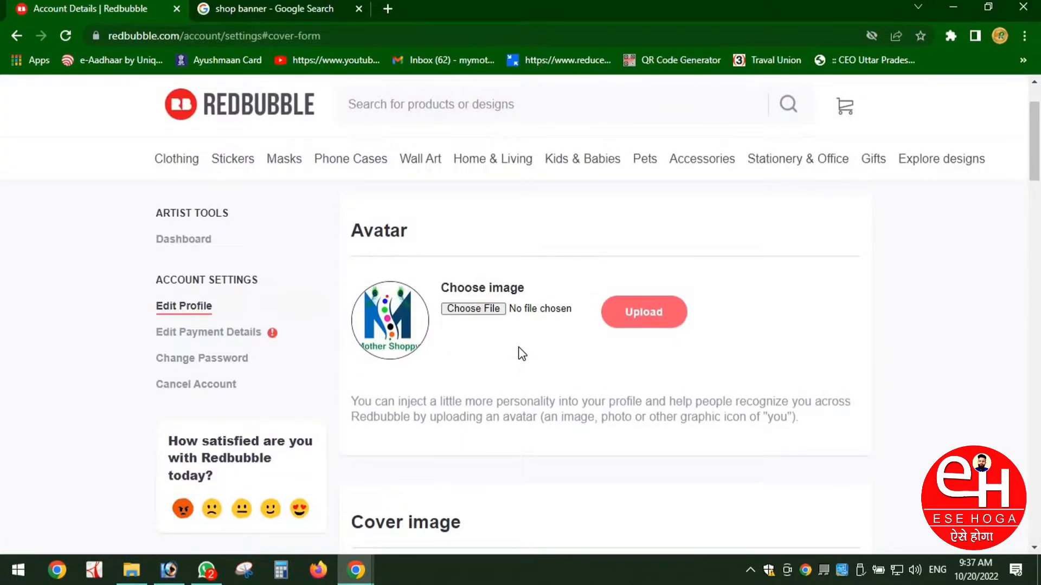
scroll(521, 354, down, 10)
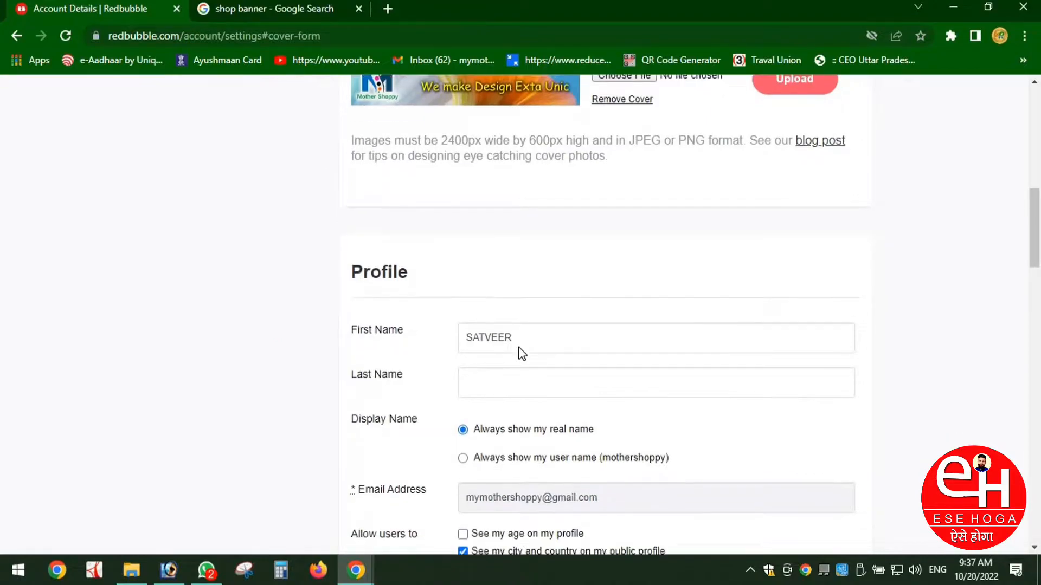
Step: Write the profile bio about preparing the world's most beautiful designs, with 15 years of experience and unique designs made on request
scroll(529, 350, down, 2)
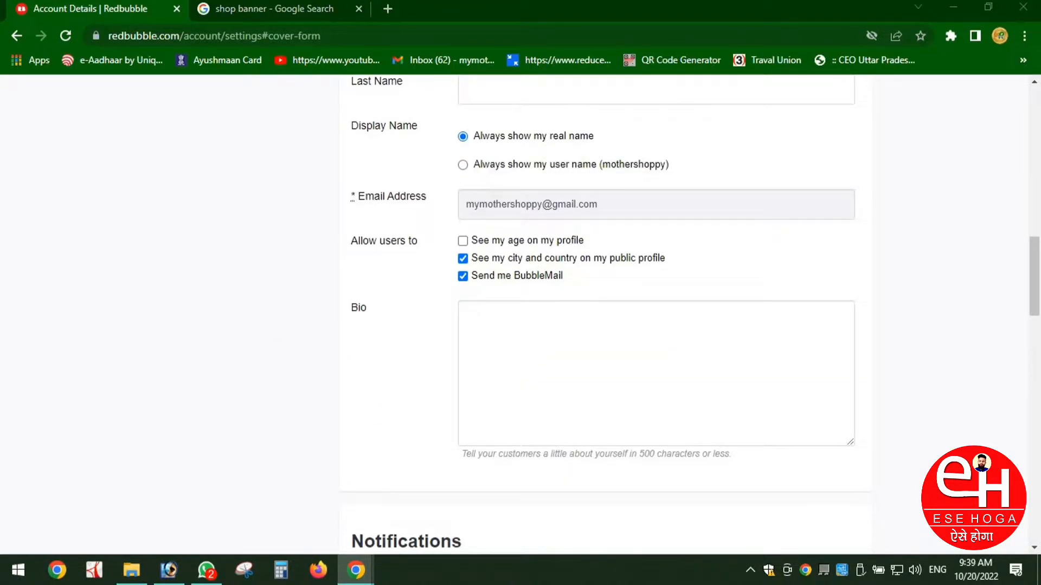
click(518, 331)
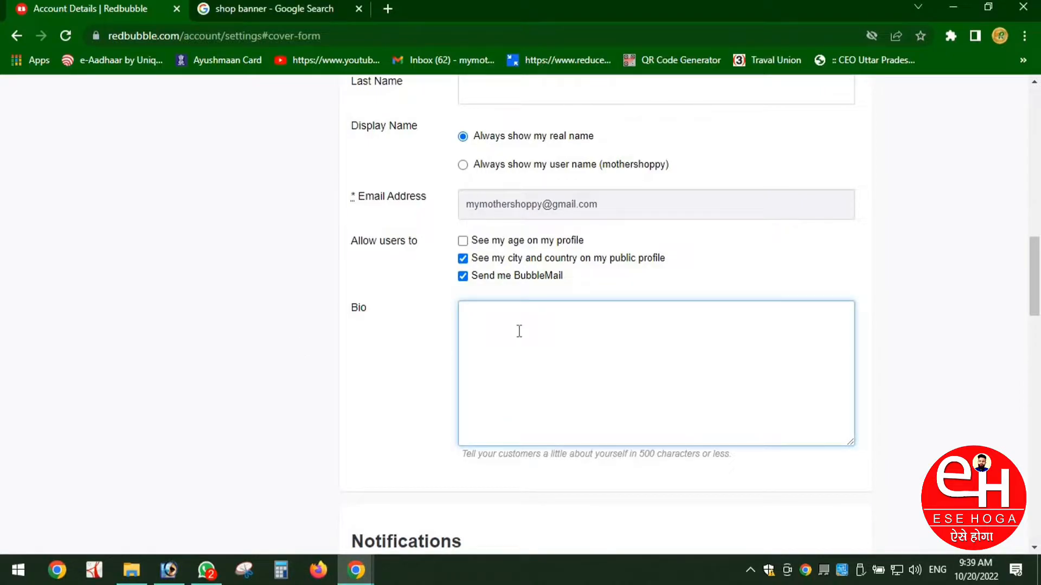
text(We prepare the world's most beautiful designs for you, our designs are the same in the whole world, which no one else can do, we have experience in this work for the last 15 years, no other designer could compete with us, you can give us any unique design. can be filled and we also make it for you)
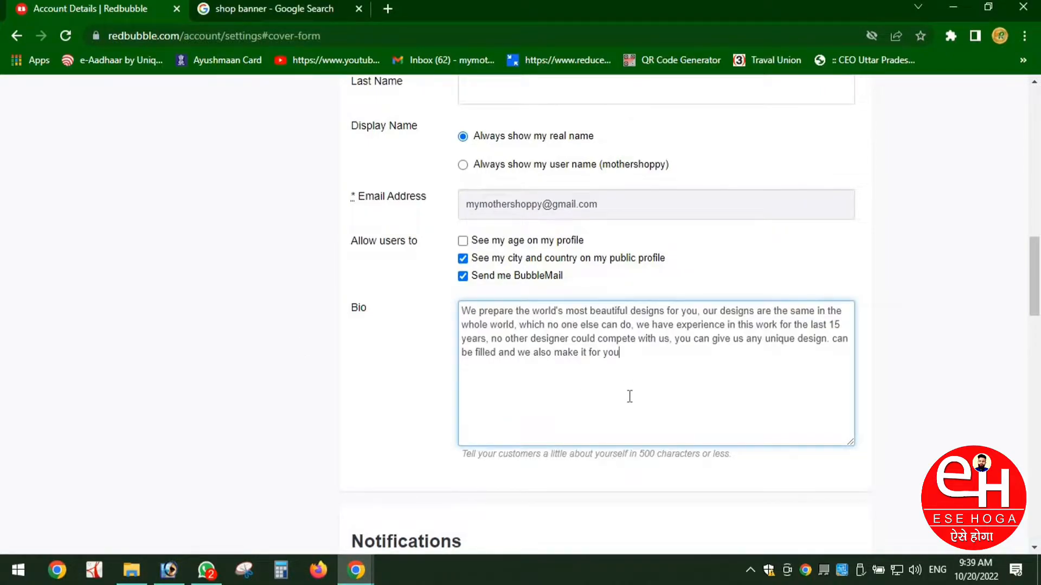
Step: Keep the default notification, copyright, off-site marketing and image settings, and submit the profile changes
scroll(596, 407, down, 2)
scroll(564, 420, down, 5)
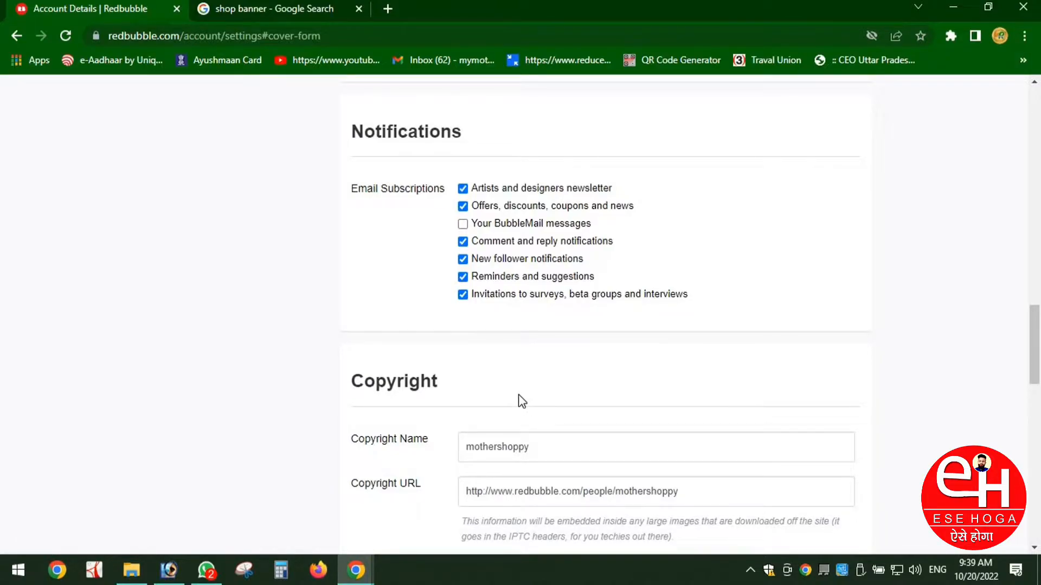
scroll(518, 401, down, 2)
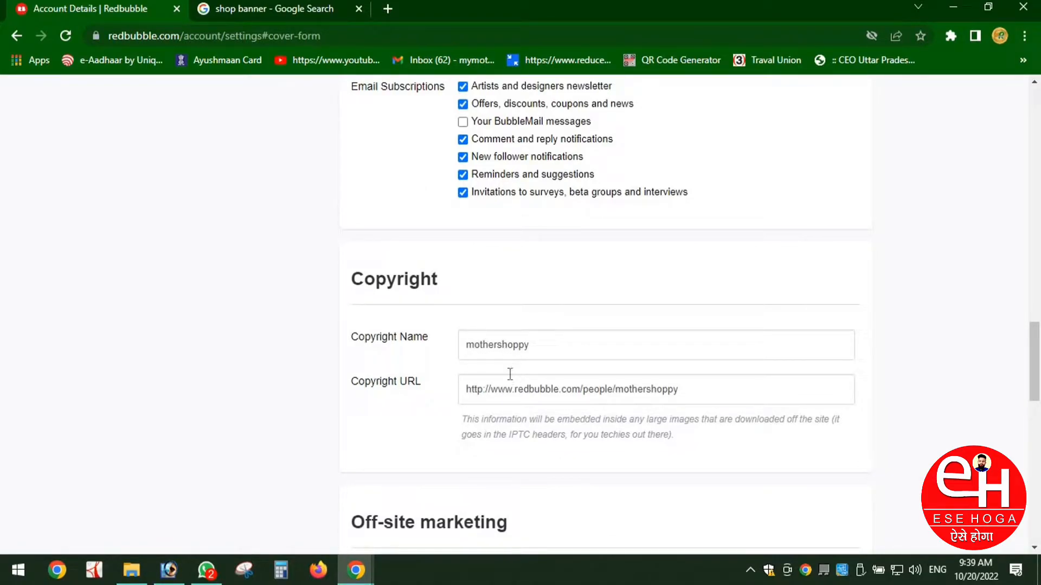
scroll(478, 384, down, 5)
scroll(522, 441, down, 3)
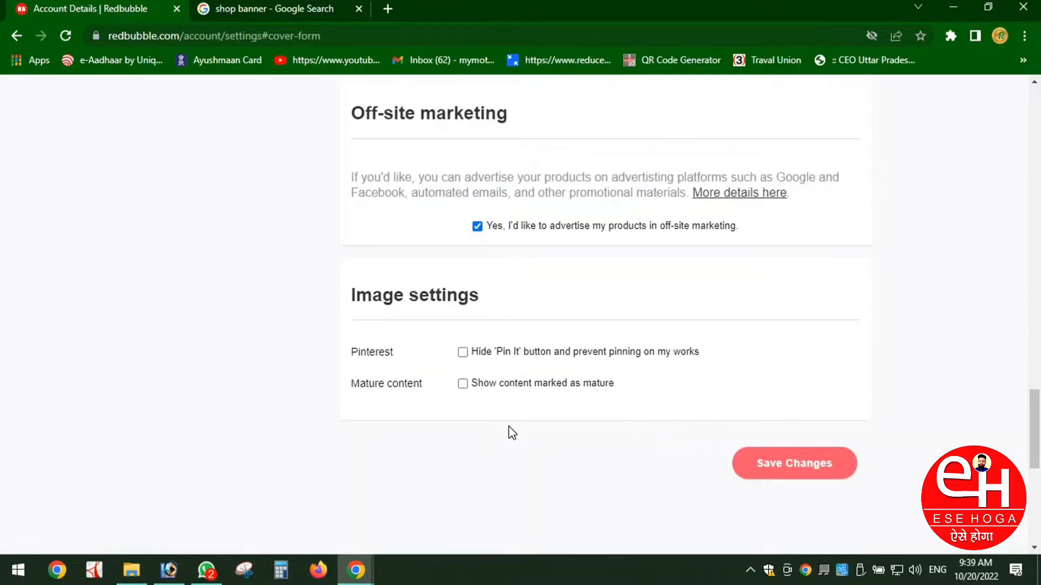
click(787, 469)
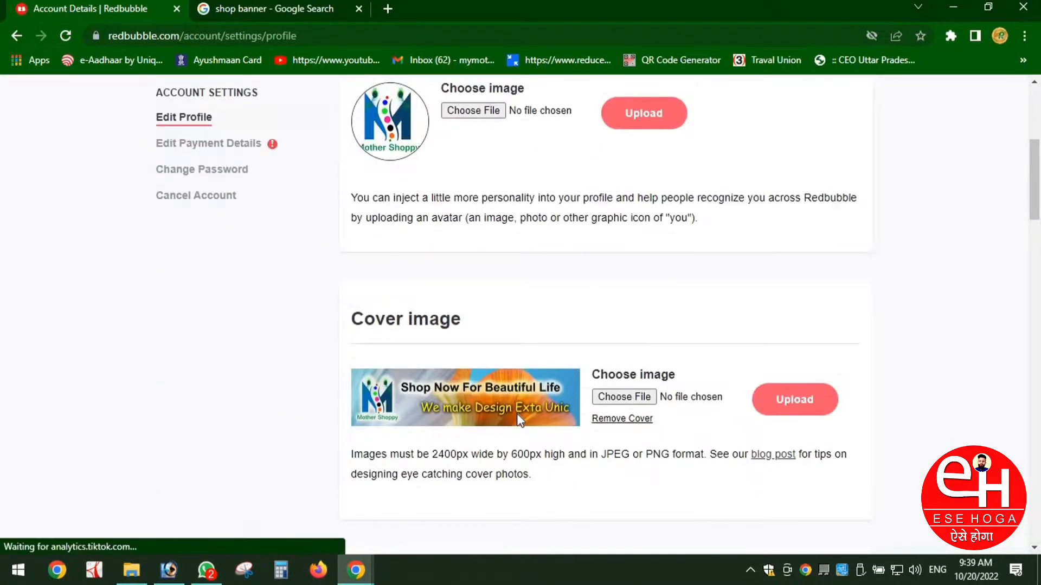
Step: Fill in the missing last name in the profile and save the changes again
scroll(518, 417, down, 5)
click(526, 381)
text(SATVEER)
scroll(561, 415, down, 20)
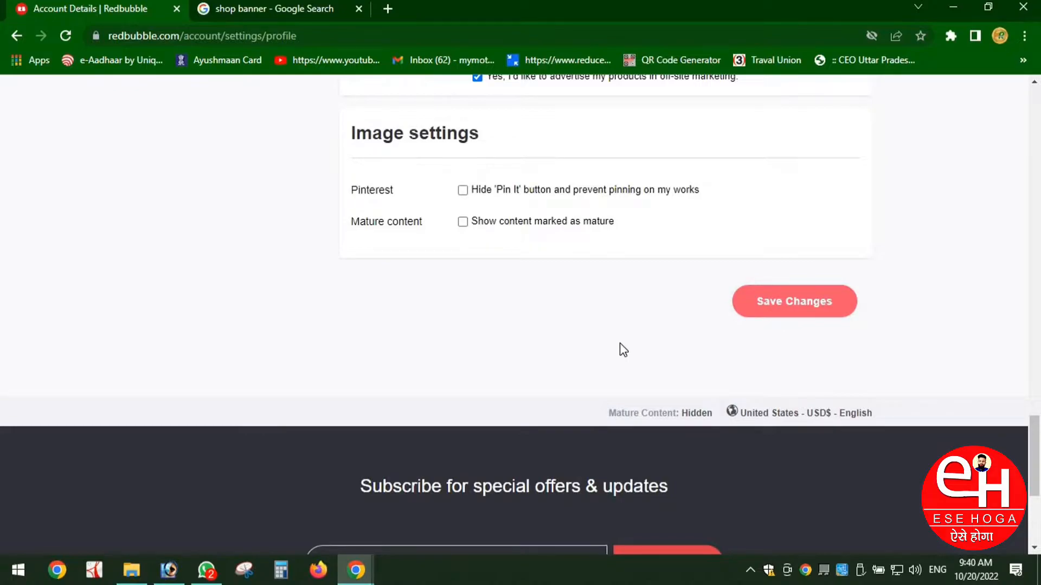
scroll(621, 366, down, 9)
scroll(621, 366, up, 5)
scroll(621, 366, down, 20)
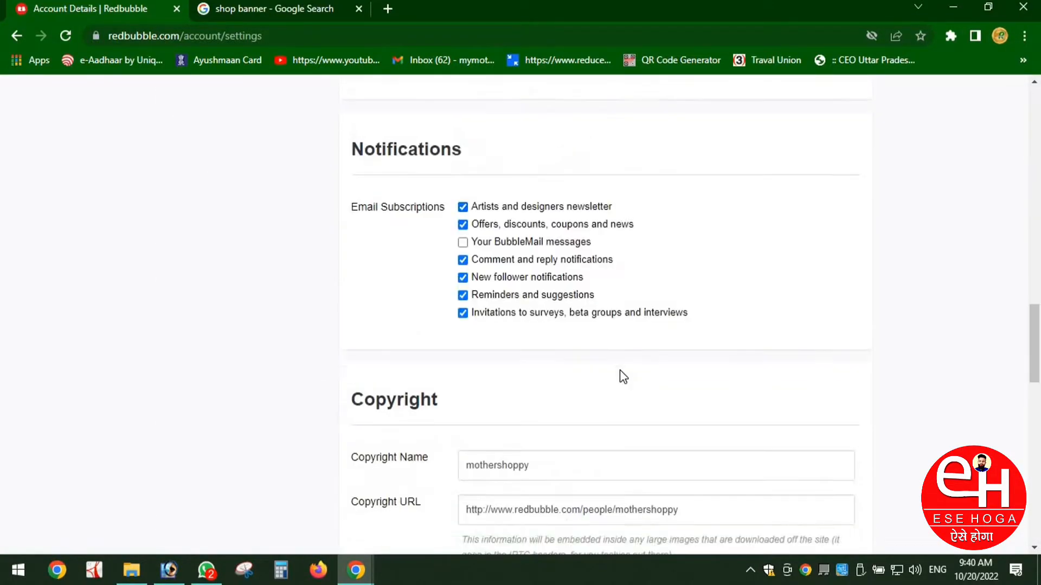
scroll(616, 370, down, 9)
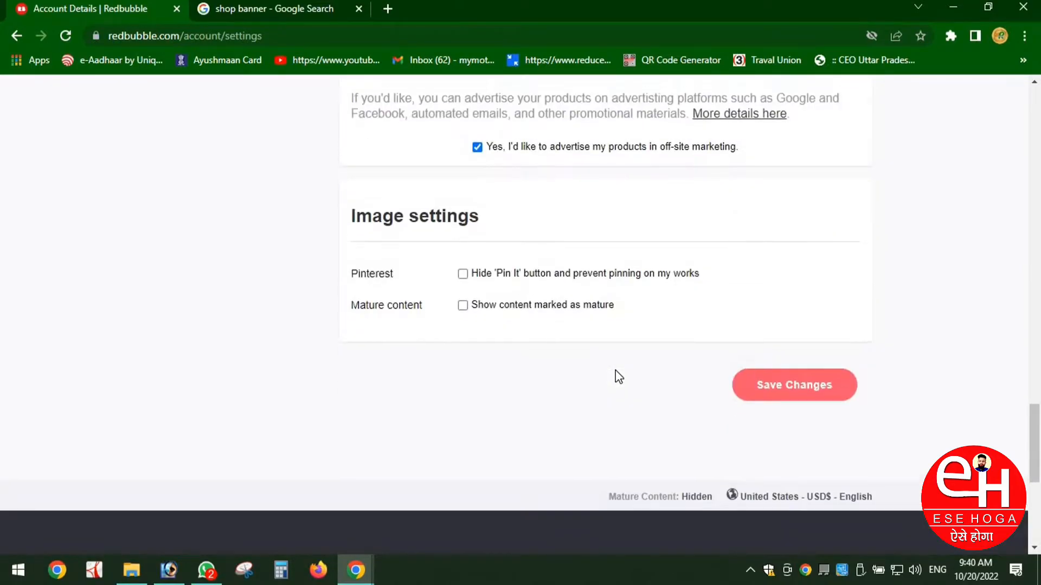
Step: Re-enter the bio beginning "We prepare the world's most beautiful designs for you" and save the profile changes
scroll(615, 370, up, 10)
scroll(523, 446, up, 7)
click(524, 354)
text(We prepare the world's most beautiful designs for you, our designs are the same in the whole world, which no one else can do, we have experience in this work for the last 15 years, no other designer could compete with us, you can give us any unique design. can be filled and we also make it for you)
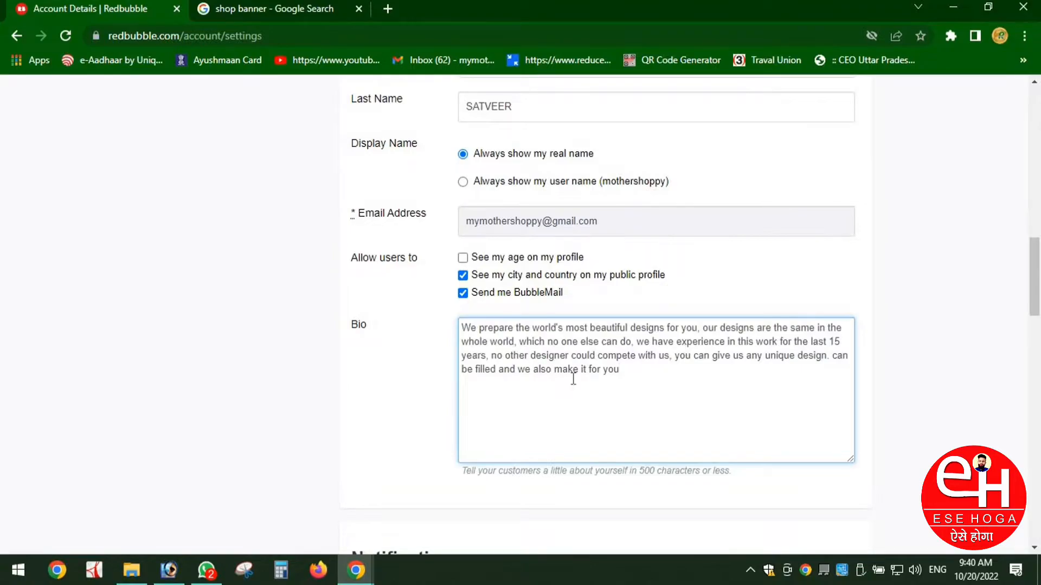
scroll(573, 379, up, 5)
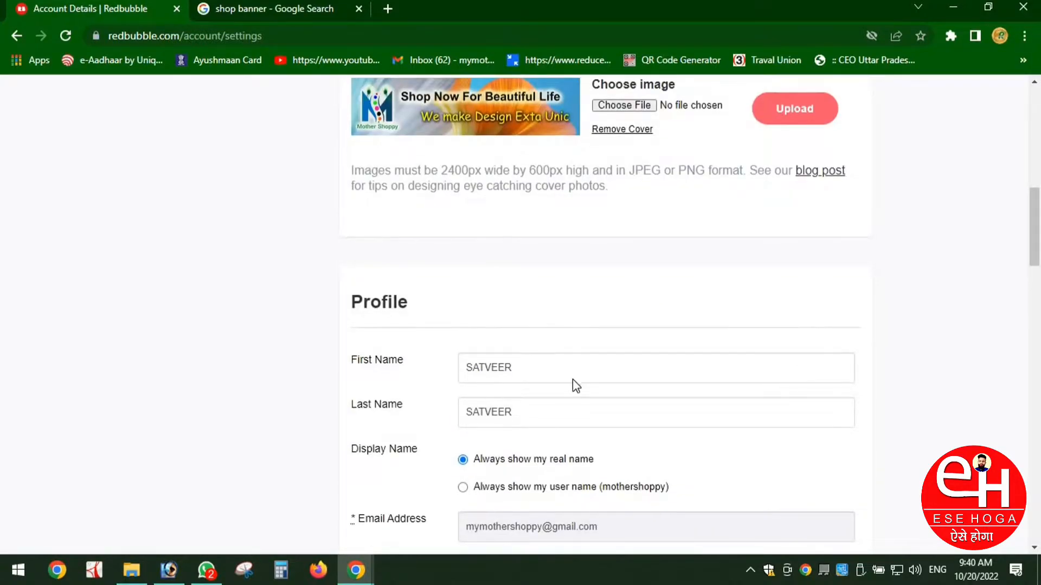
scroll(573, 379, down, 15)
scroll(577, 386, up, 4)
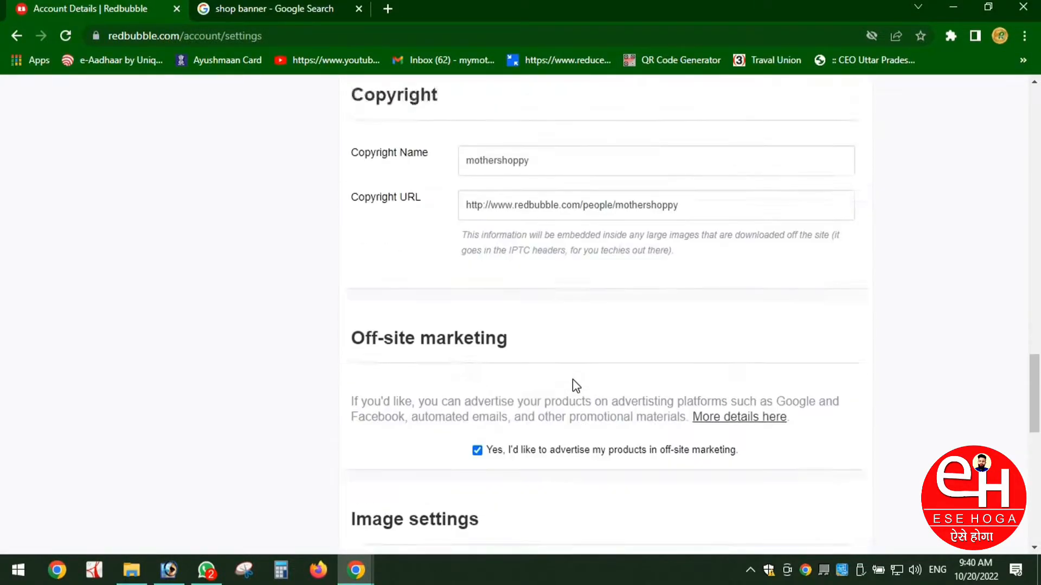
scroll(576, 386, down, 7)
click(785, 391)
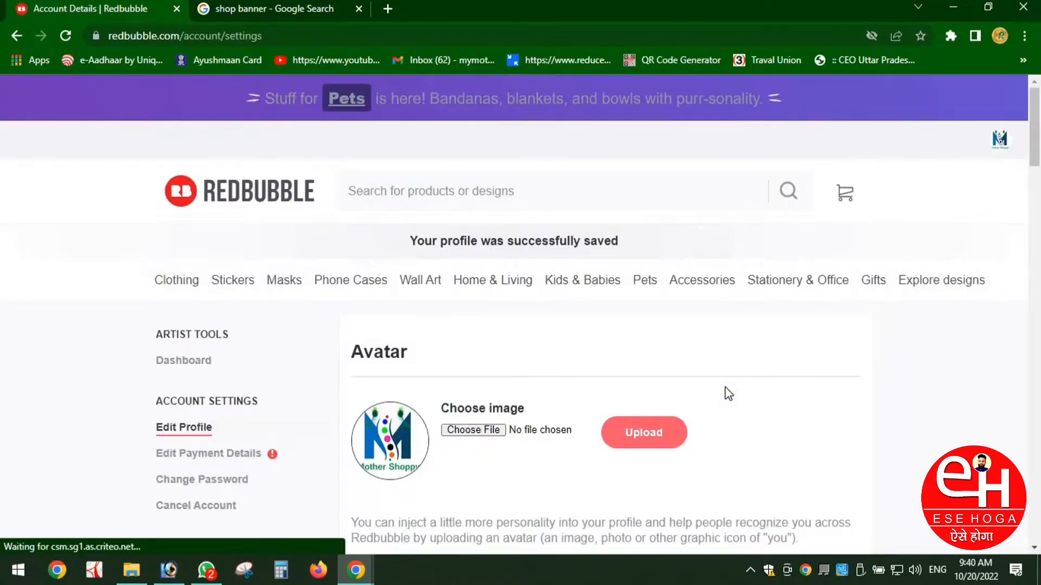
Step: Check the saved profile settings and open the page for editing payment details
scroll(725, 394, down, 12)
scroll(726, 394, down, 18)
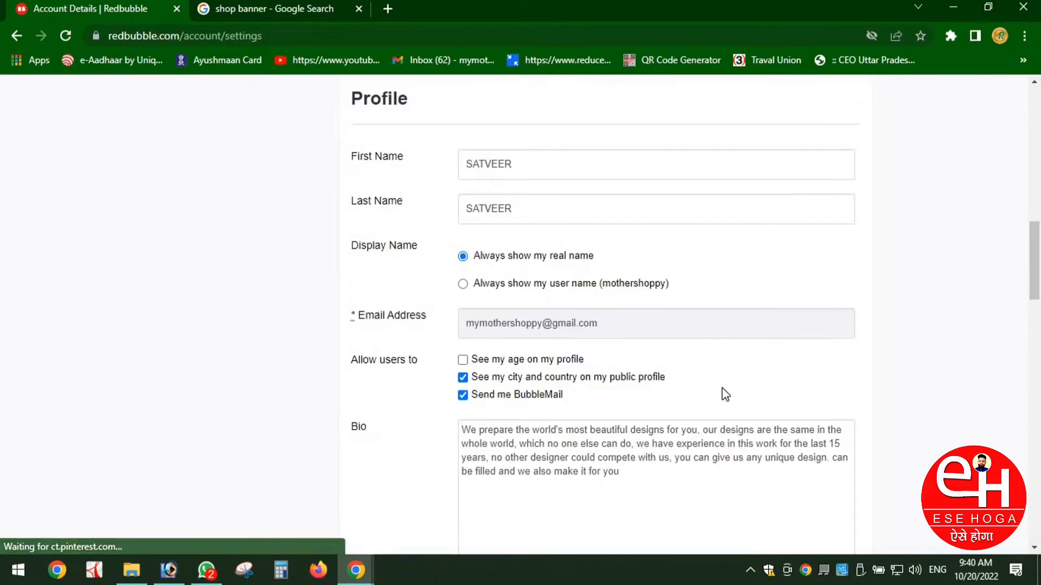
scroll(717, 388, down, 3)
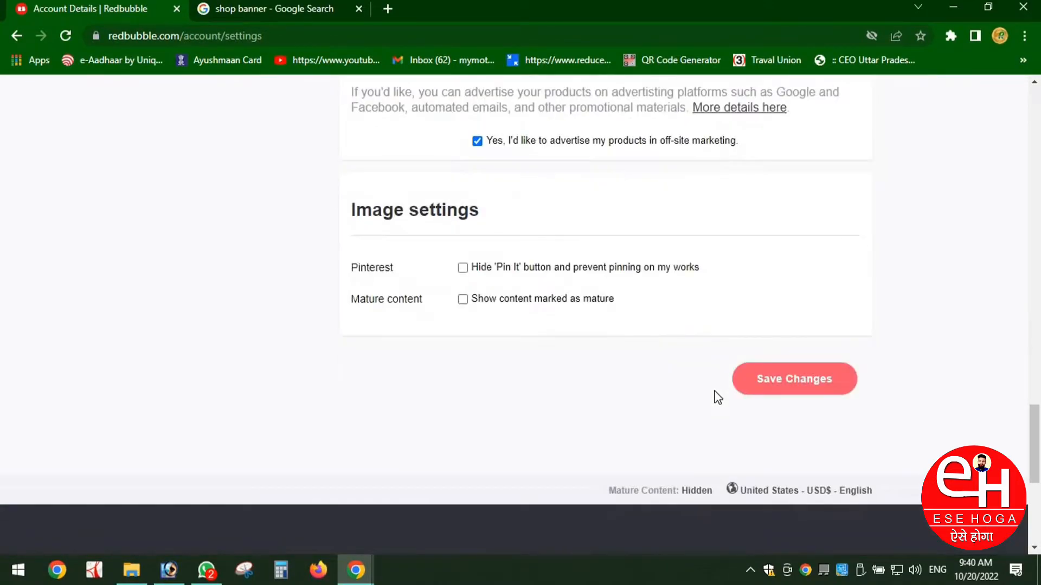
scroll(716, 396, up, 20)
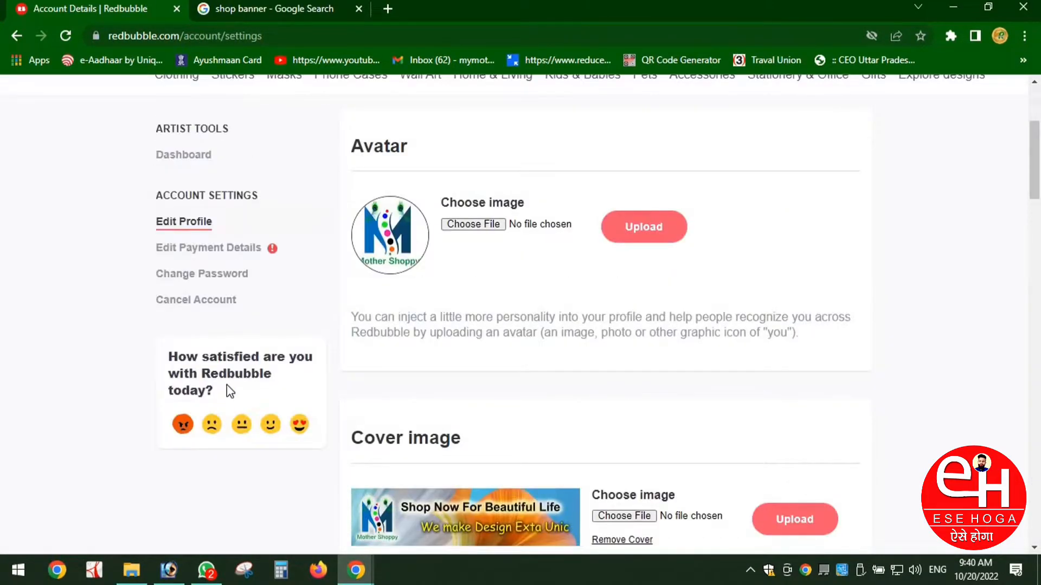
click(228, 249)
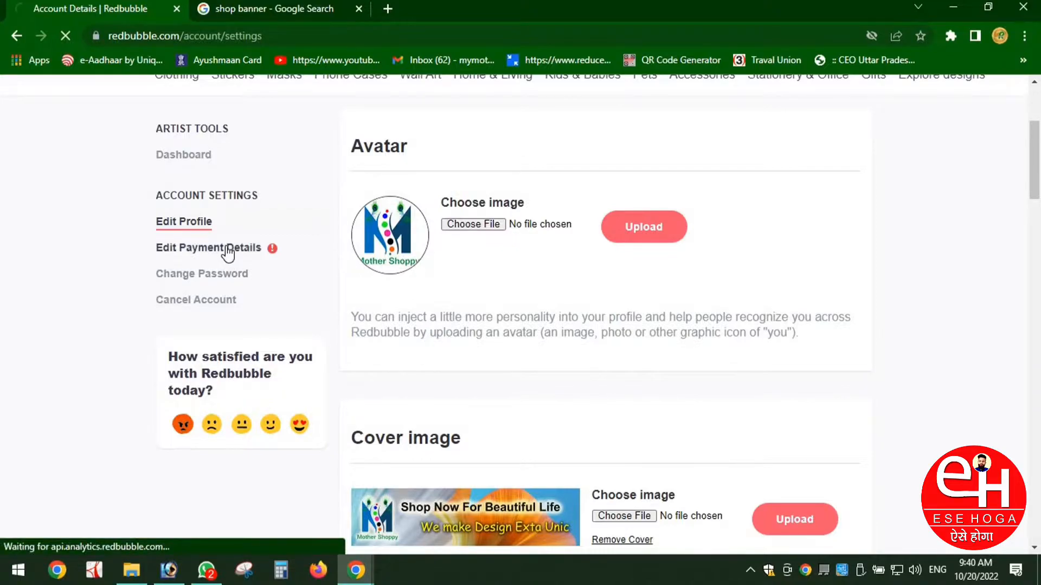
Step: Resend the confirmation for the account's email address and open the Gmail inbox in a new tab
scroll(698, 416, down, 3)
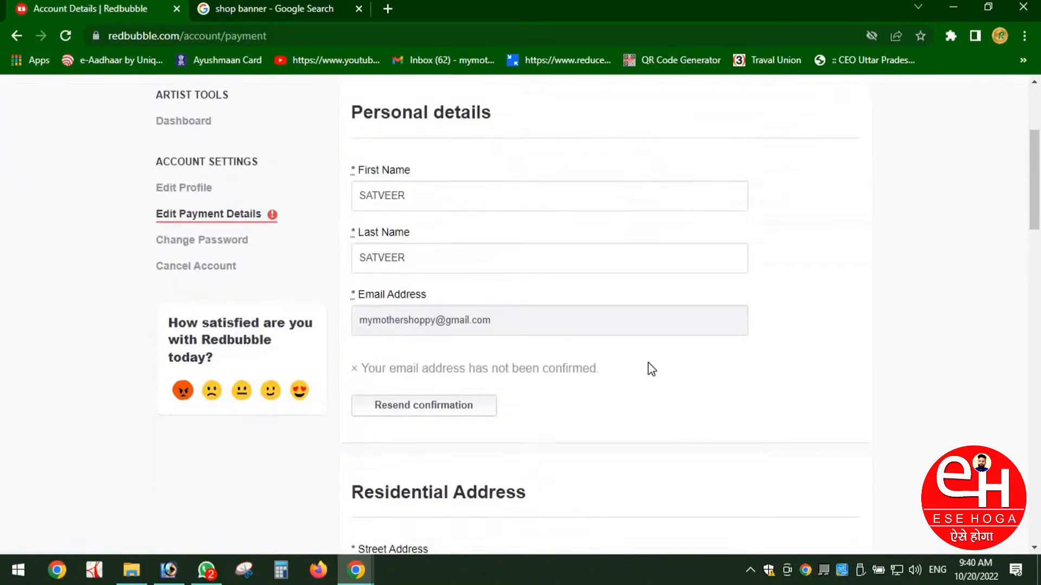
scroll(510, 362, down, 3)
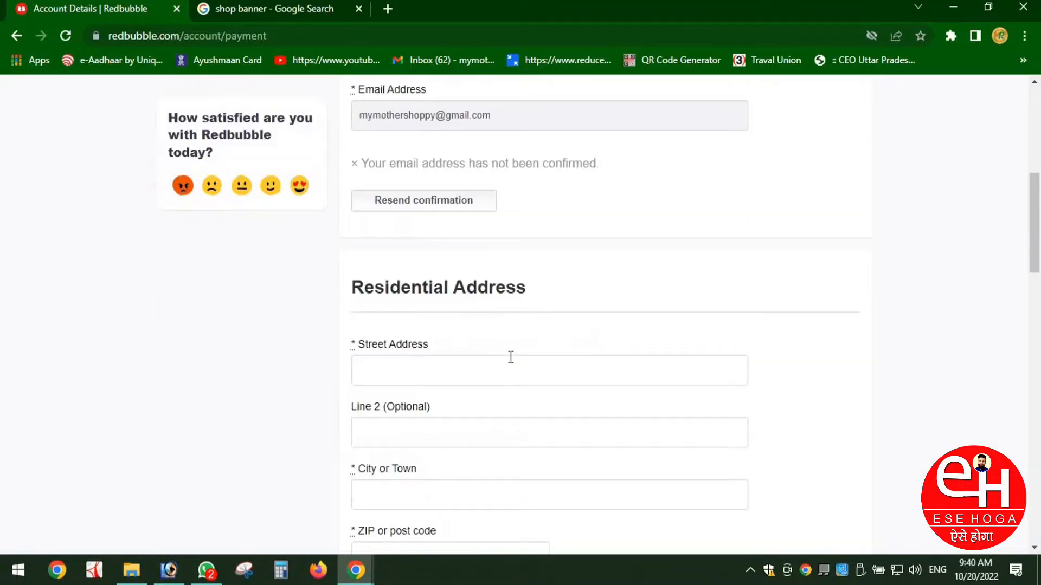
scroll(502, 276, up, 2)
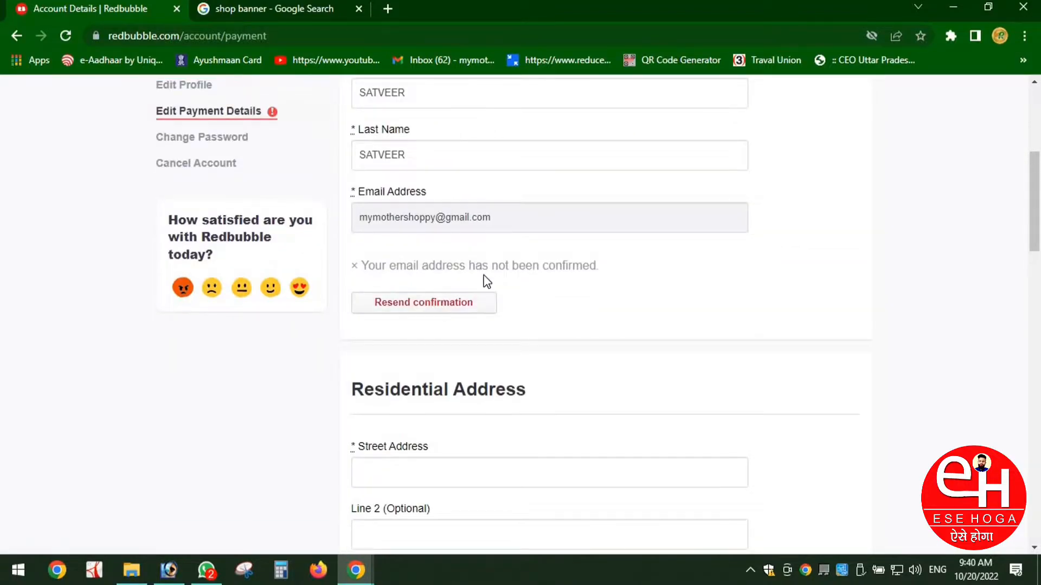
scroll(399, 288, up, 2)
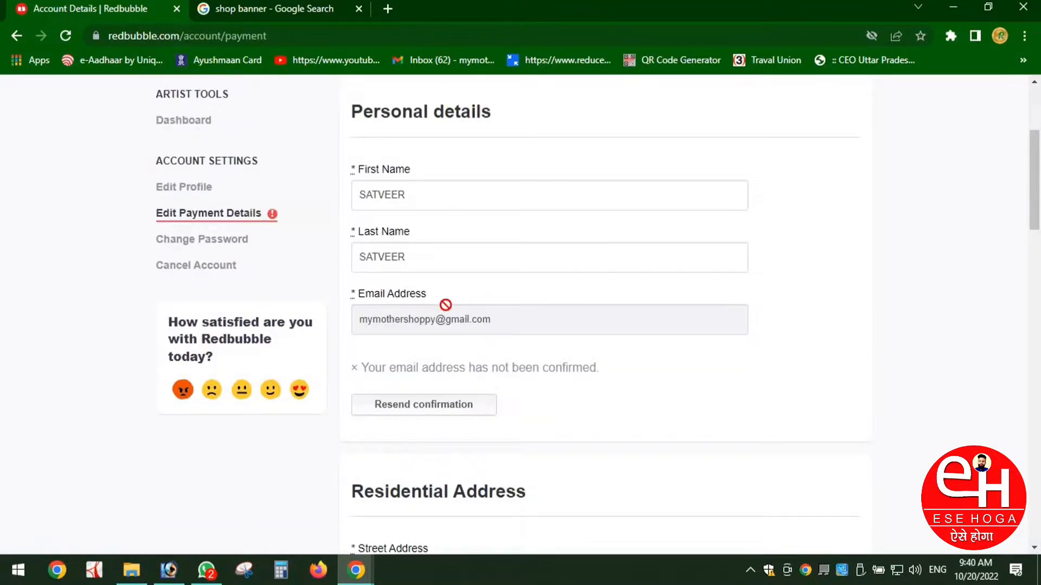
click(446, 405)
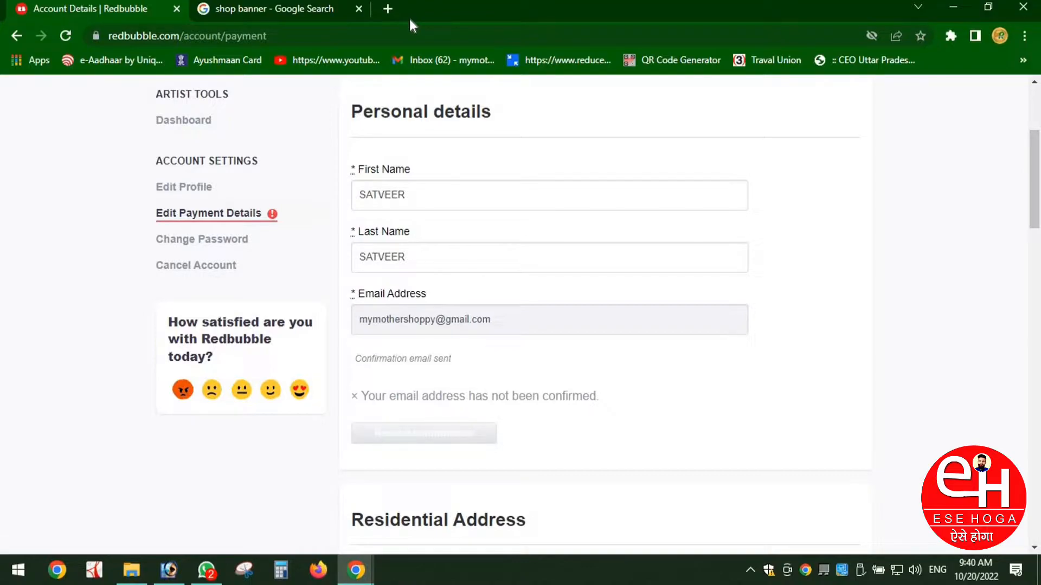
key(ctrl+t)
click(425, 60)
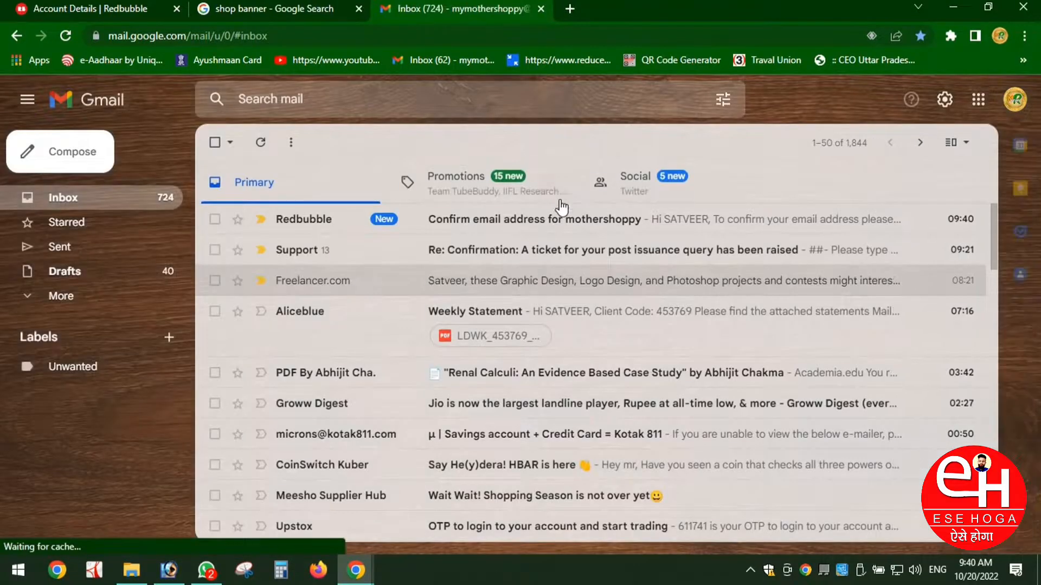
Step: Open the Redbubble confirmation email and follow its link to confirm the account's email address
click(564, 220)
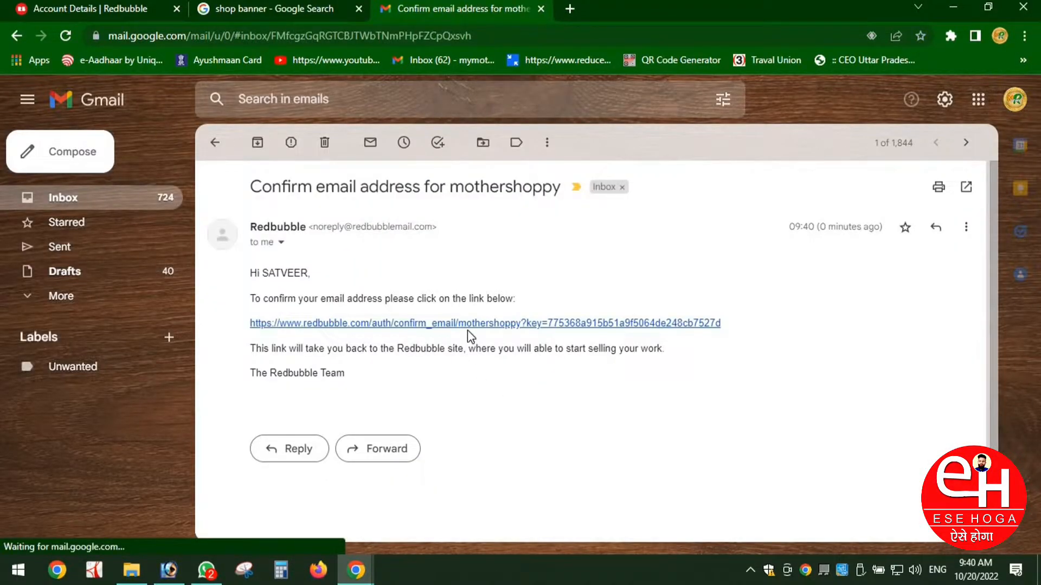
click(467, 324)
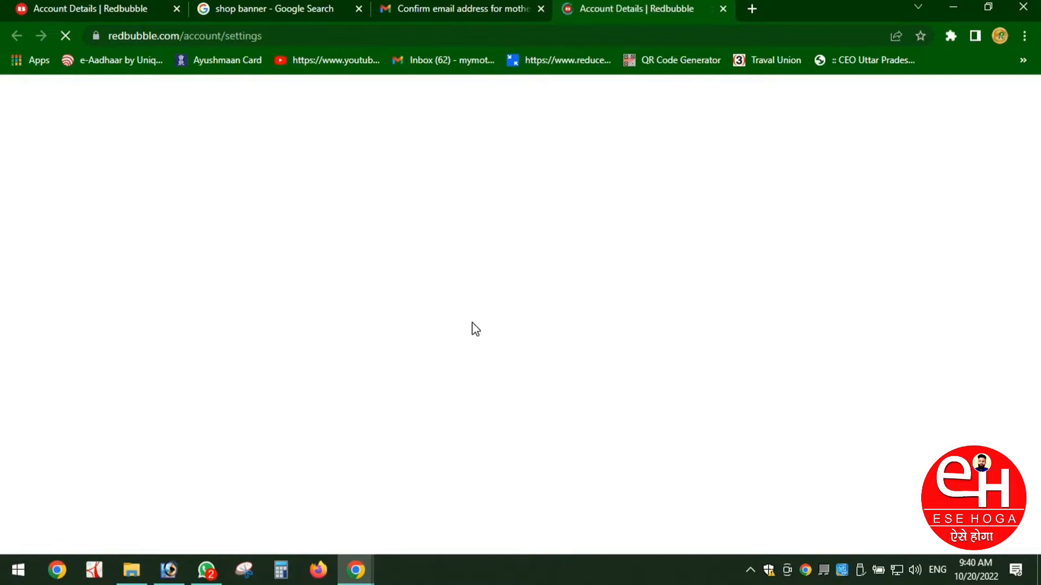
scroll(543, 372, down, 5)
scroll(591, 373, down, 7)
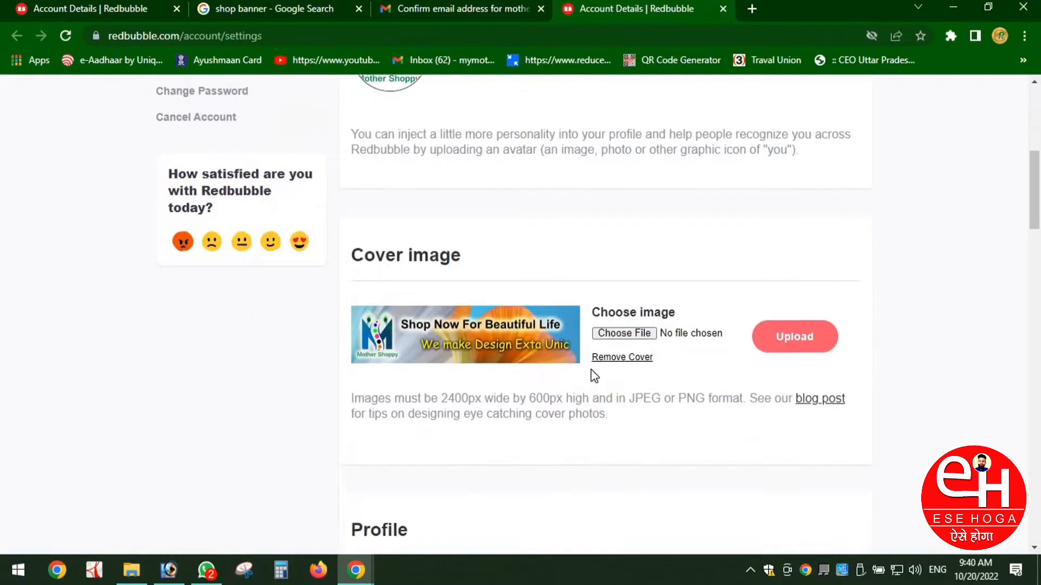
scroll(593, 374, down, 1)
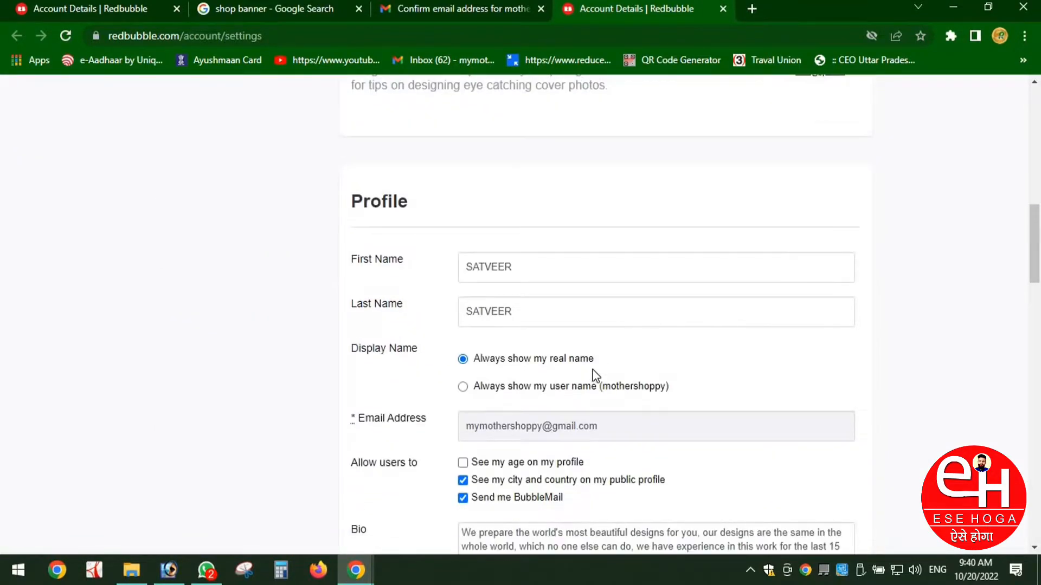
scroll(594, 373, down, 5)
scroll(316, 335, up, 15)
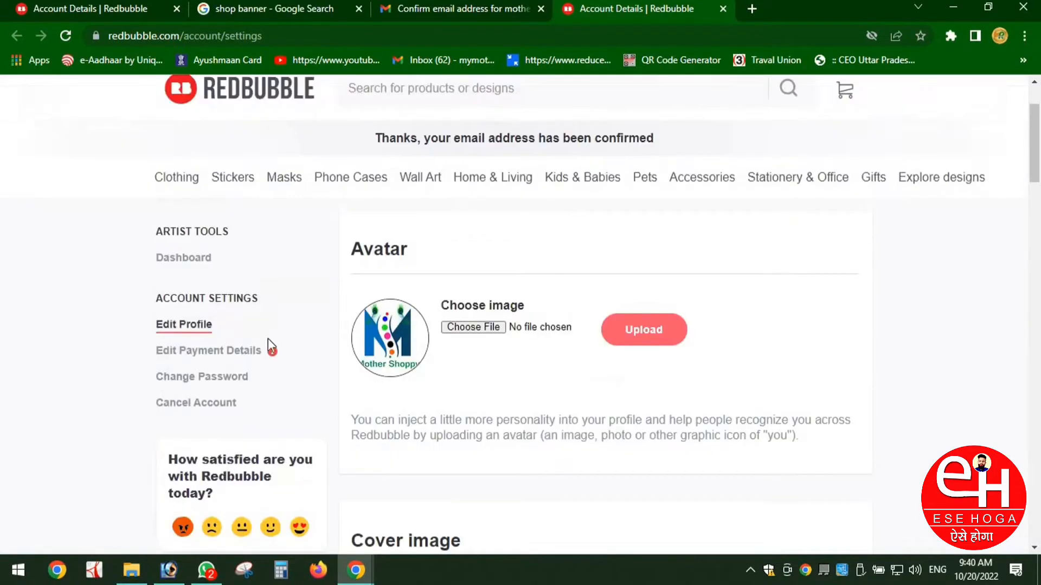
Step: Open the account's payment details and fill in the residential address, including street, city, postal code, state and country
click(233, 353)
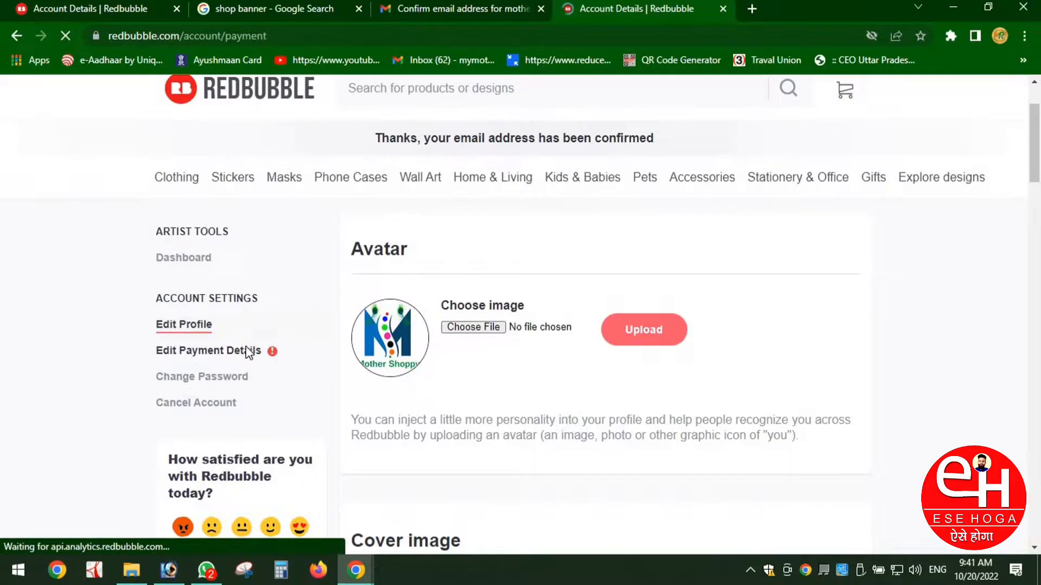
scroll(531, 392, down, 5)
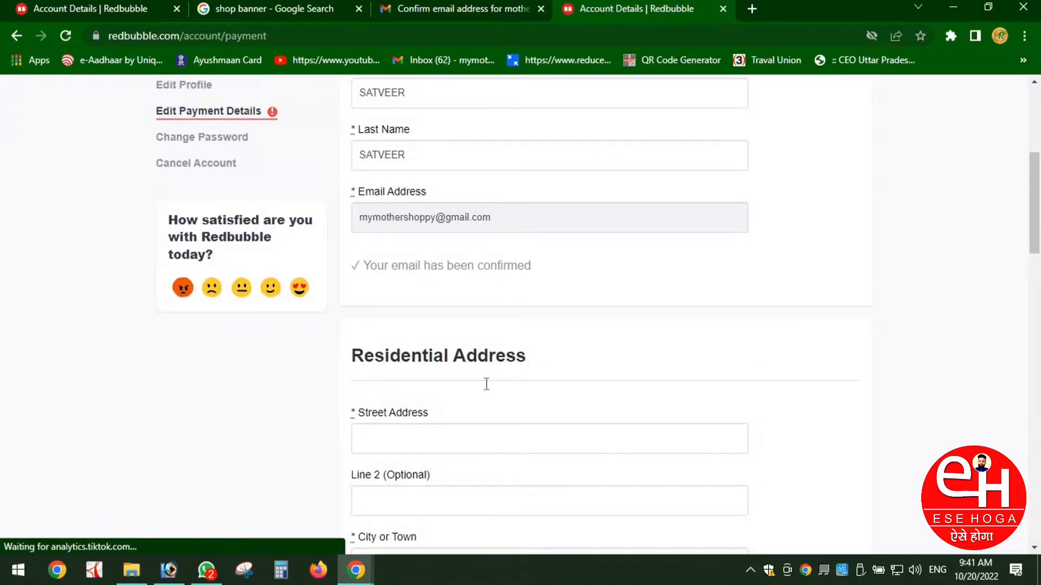
scroll(477, 393, down, 3)
click(453, 235)
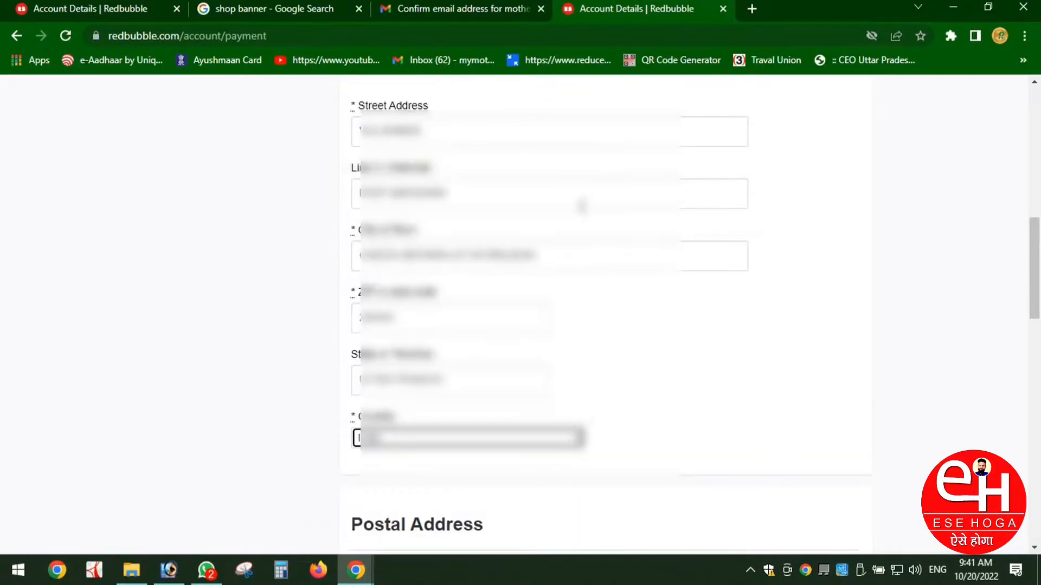
Step: Set the payment currency to United States Dollars (USD) and choose ACH direct bank deposit as the payout method
scroll(496, 470, down, 6)
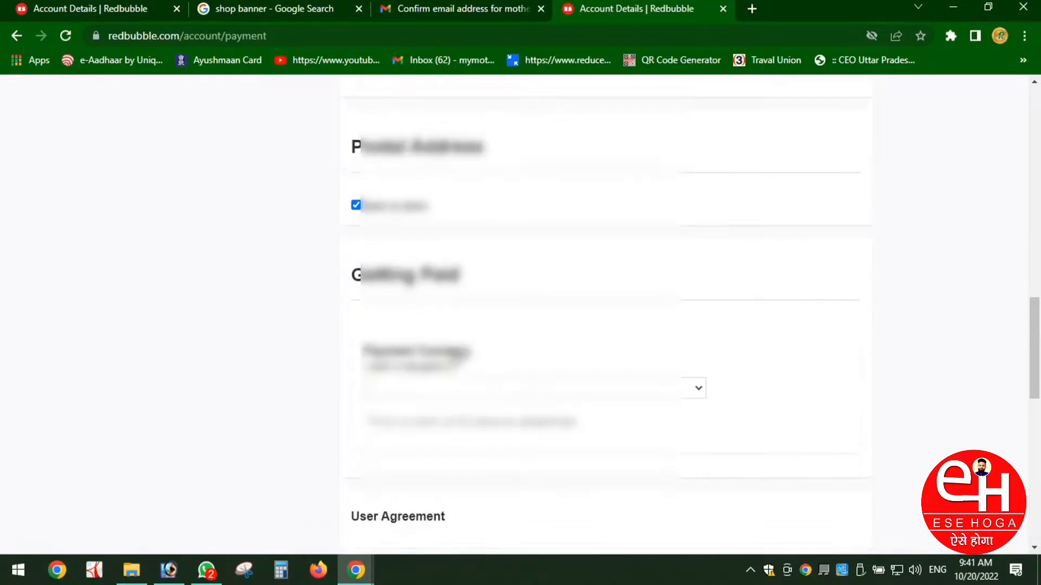
scroll(463, 380, down, 1)
click(463, 361)
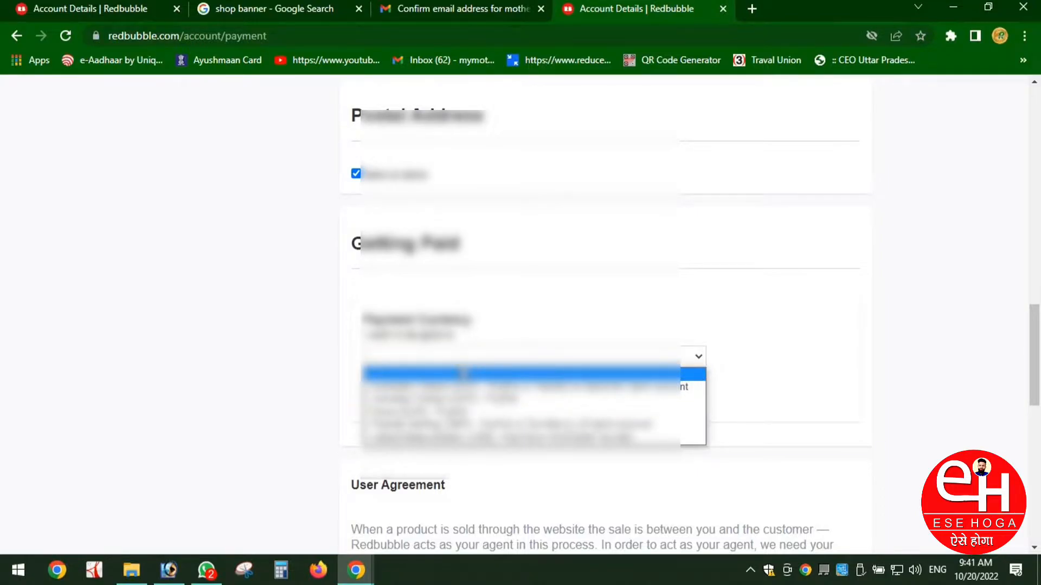
click(480, 436)
scroll(454, 413, down, 1)
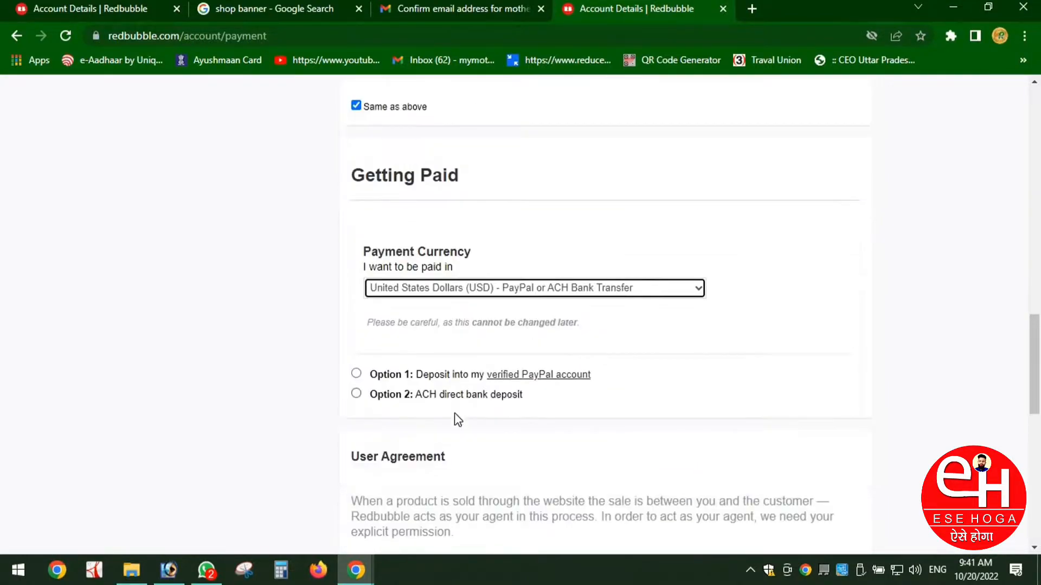
scroll(454, 413, down, 1)
click(379, 367)
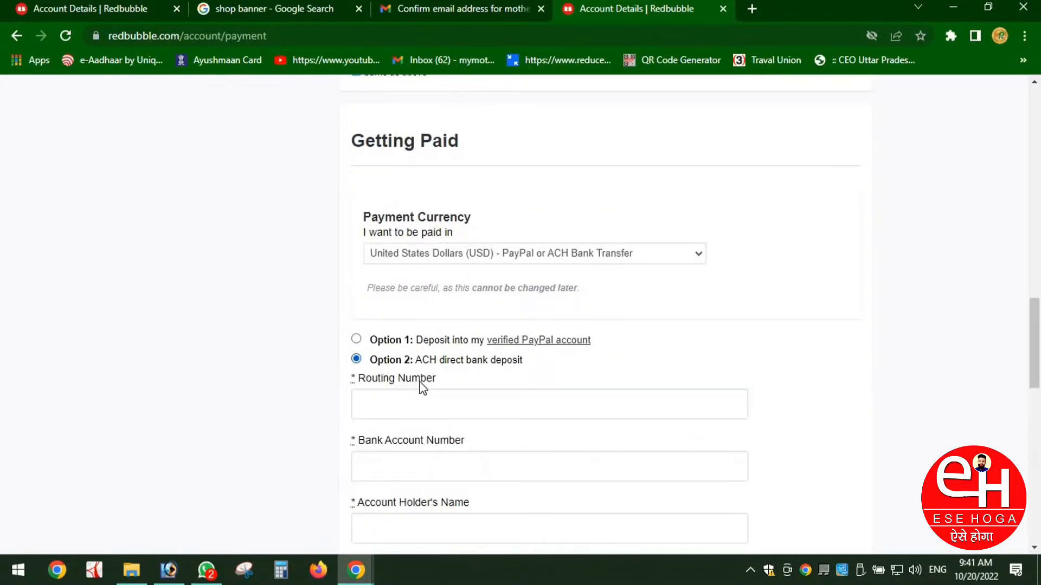
Step: Enter the routing number, bank account number and account holder's name for the bank deposit
scroll(418, 386, down, 3)
click(418, 307)
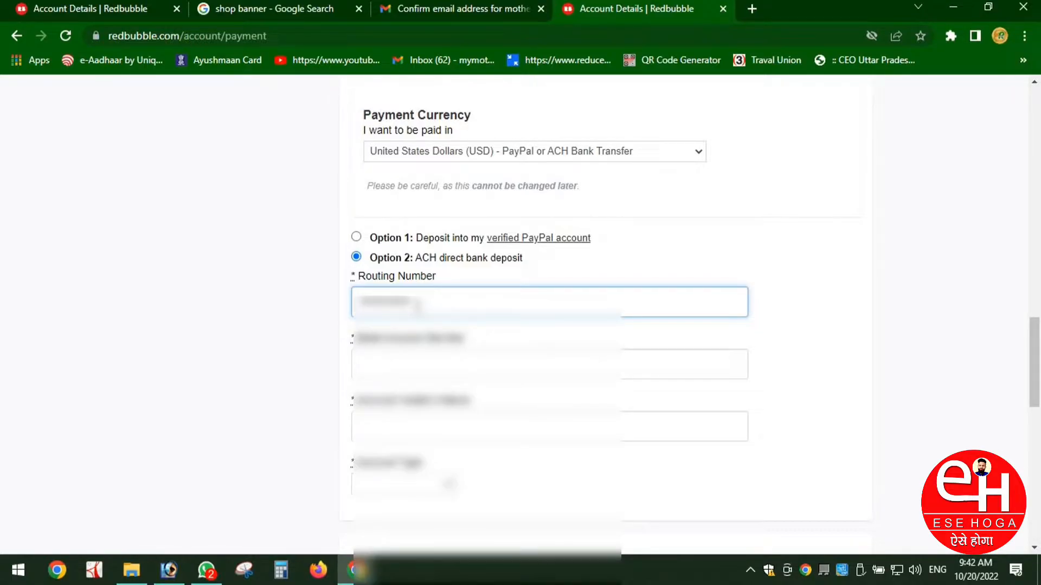
click(388, 374)
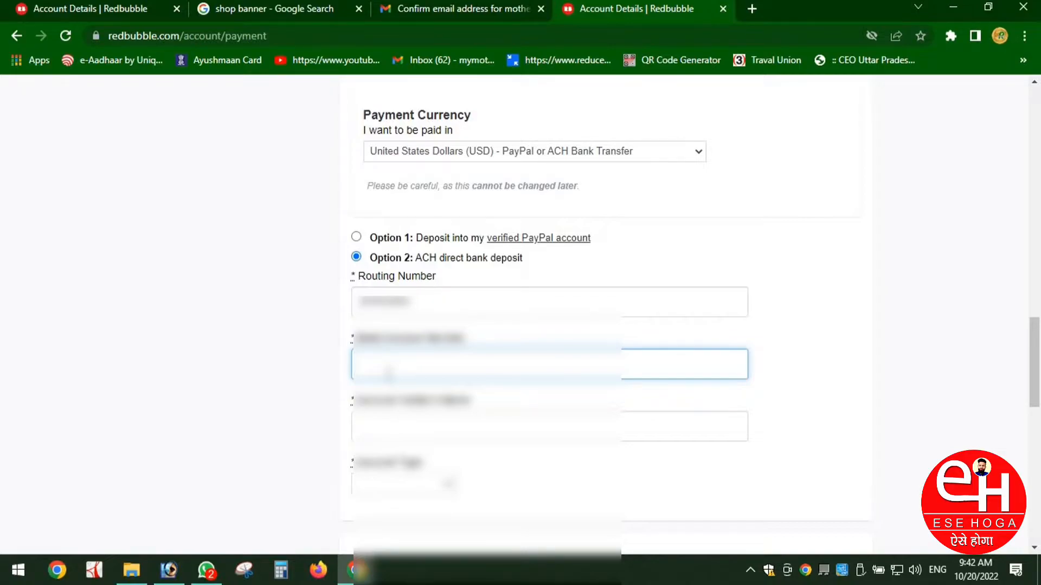
text(0000000)
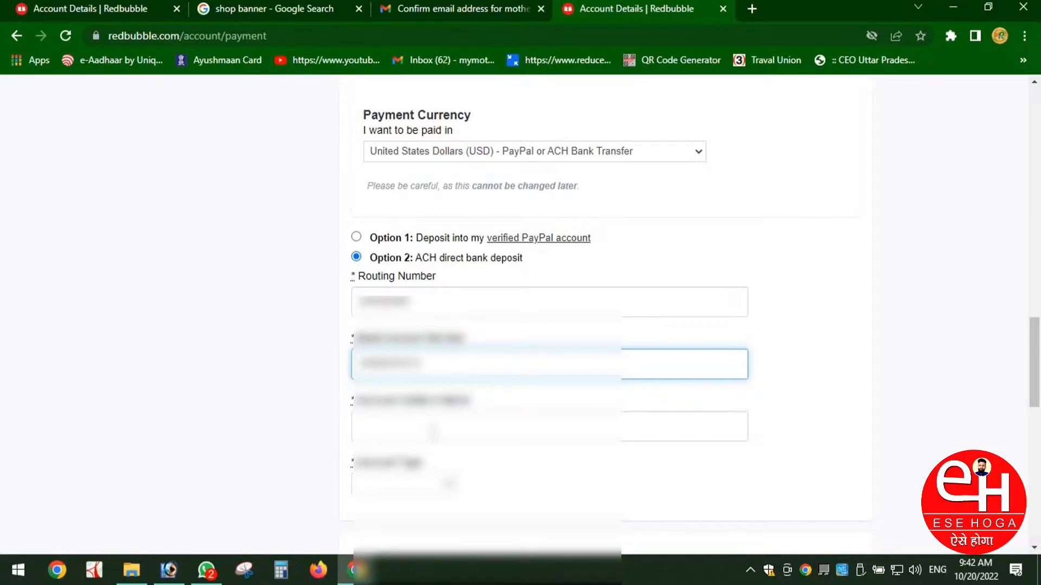
click(434, 431)
text(xxxxxxxx)
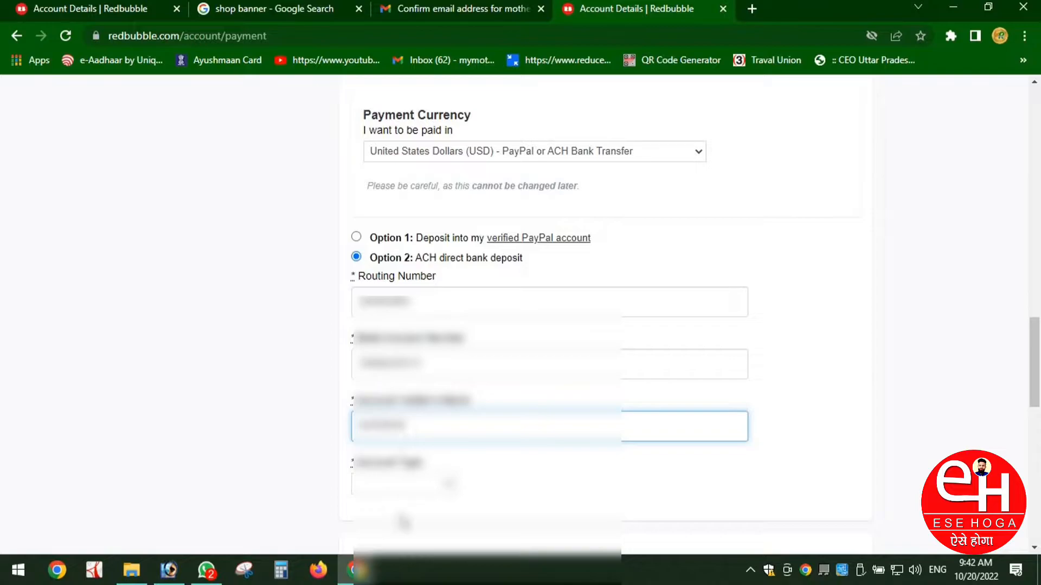
Step: Set the bank account type to Savings Account and save the payment details
click(401, 484)
click(399, 527)
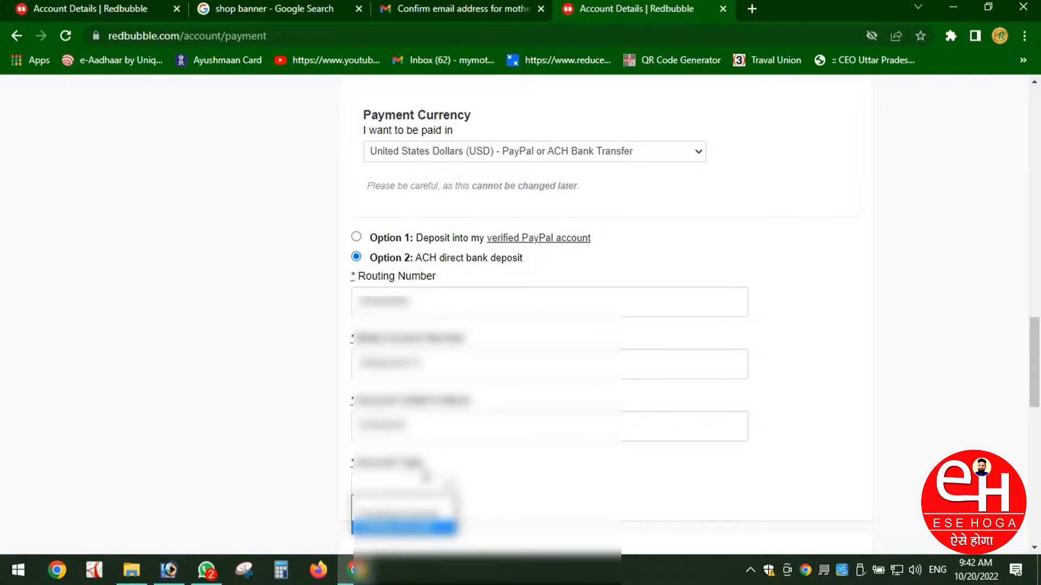
scroll(429, 461, down, 4)
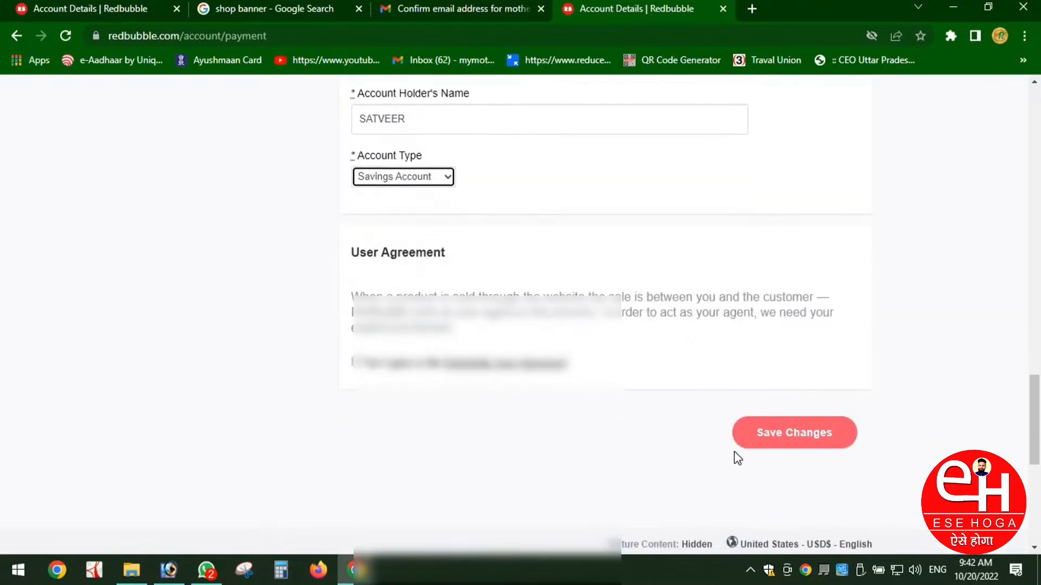
click(797, 448)
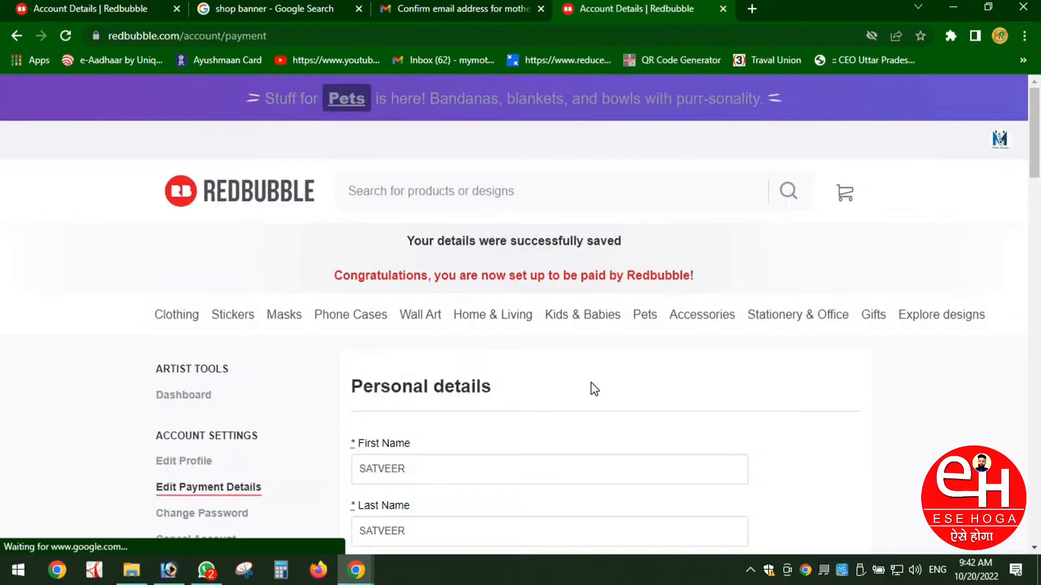
Step: Check the saved payment details, go to the artist dashboard and open the page for adding new work
scroll(290, 428, down, 2)
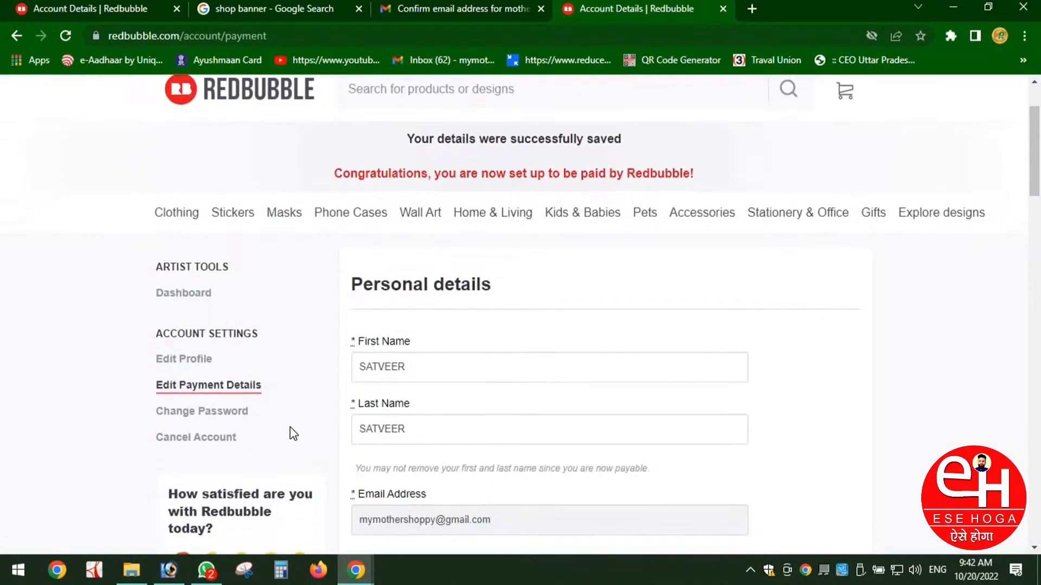
scroll(274, 432, down, 3)
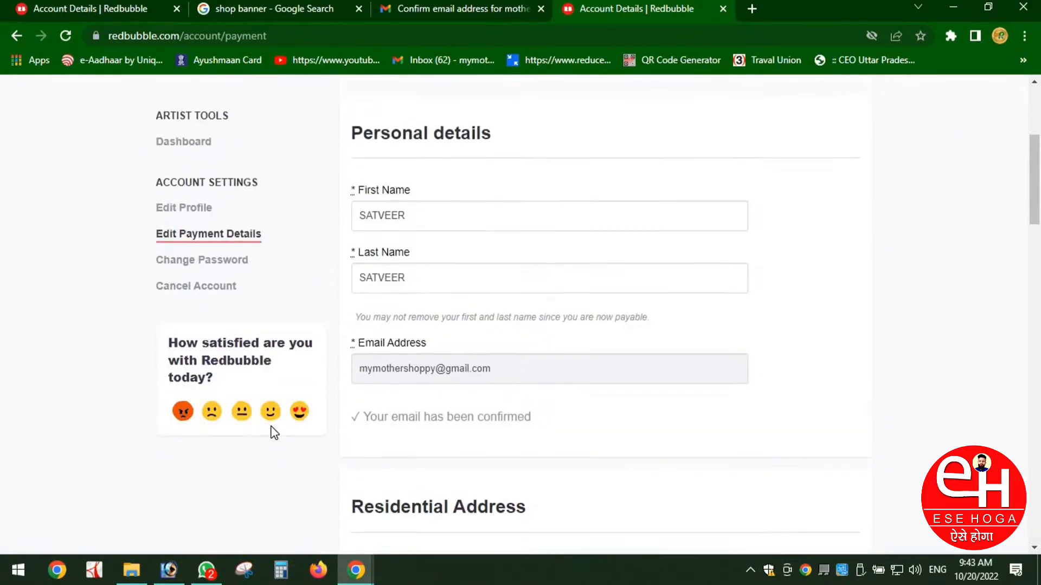
scroll(275, 432, up, 5)
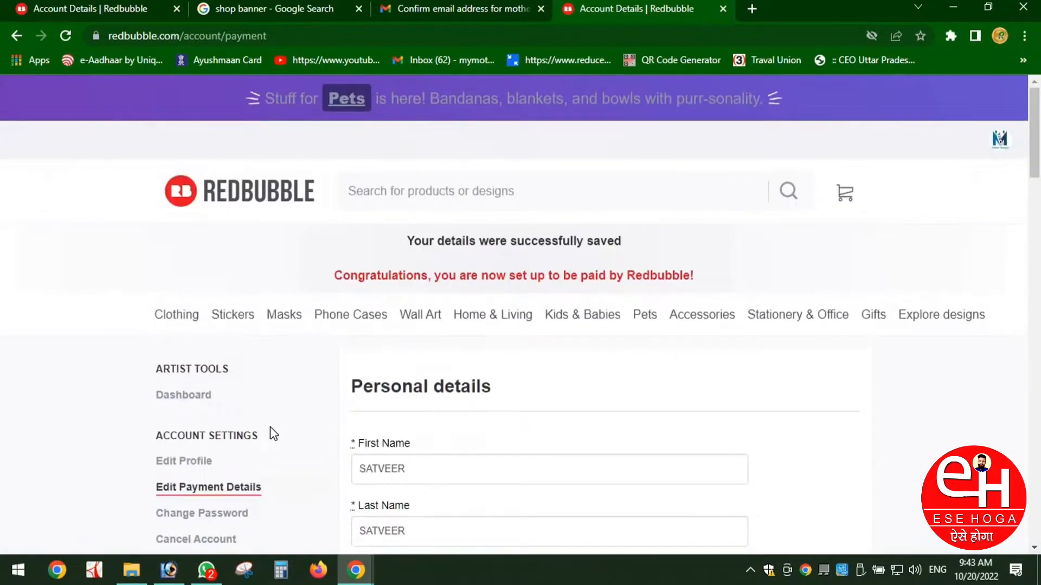
click(185, 399)
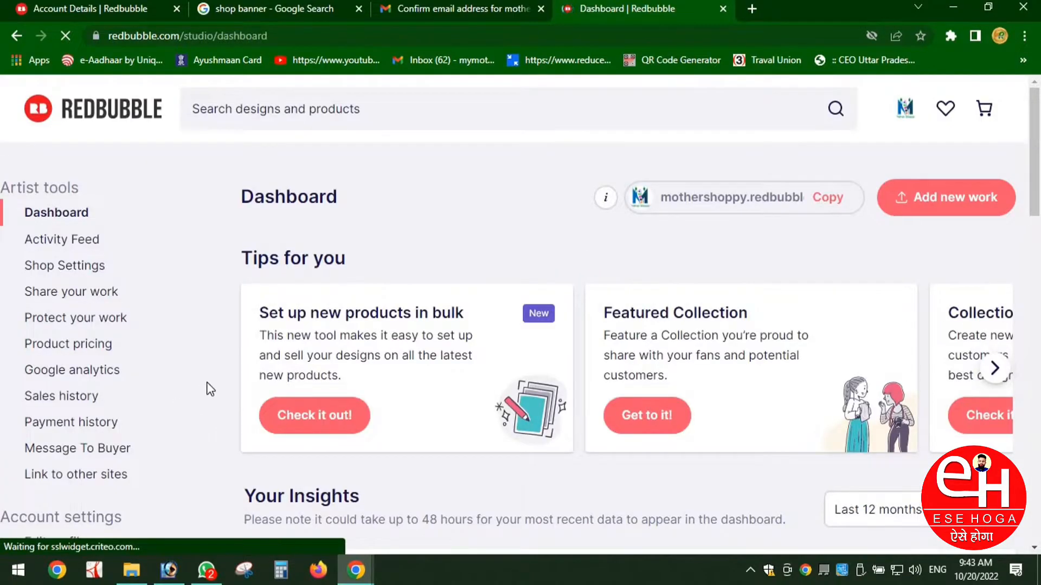
scroll(182, 328, down, 3)
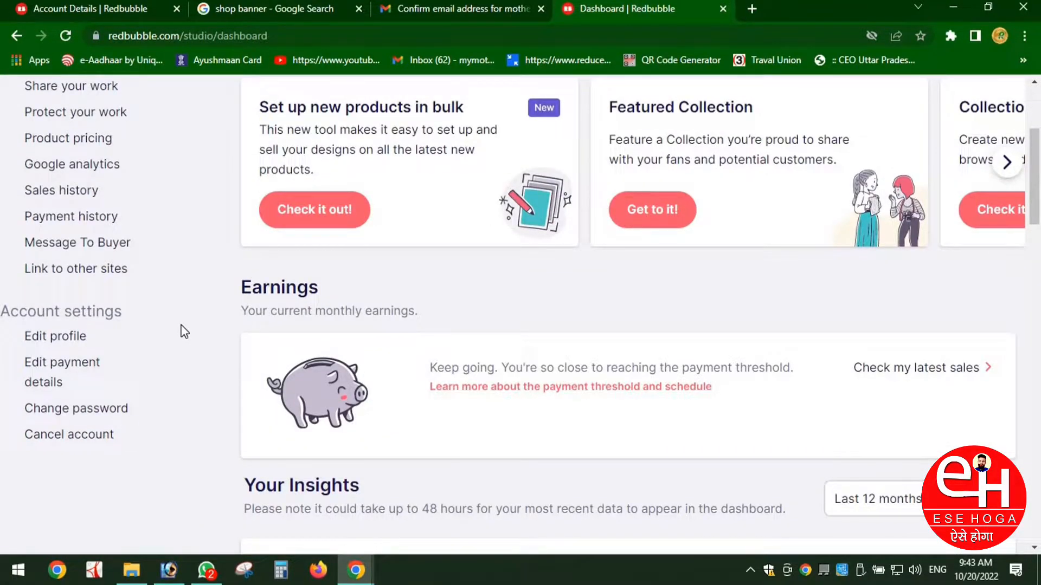
scroll(661, 322, up, 4)
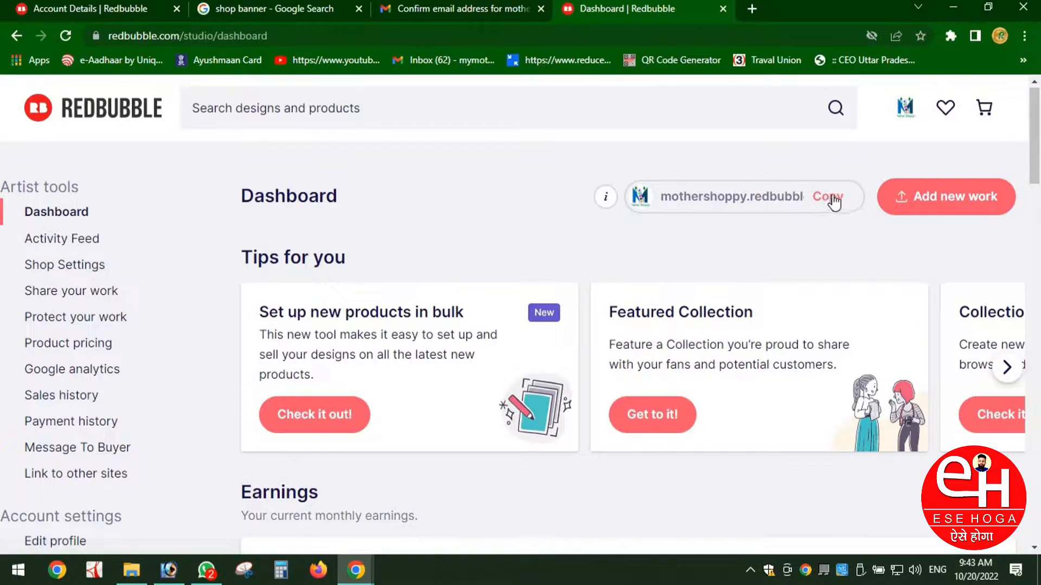
click(931, 198)
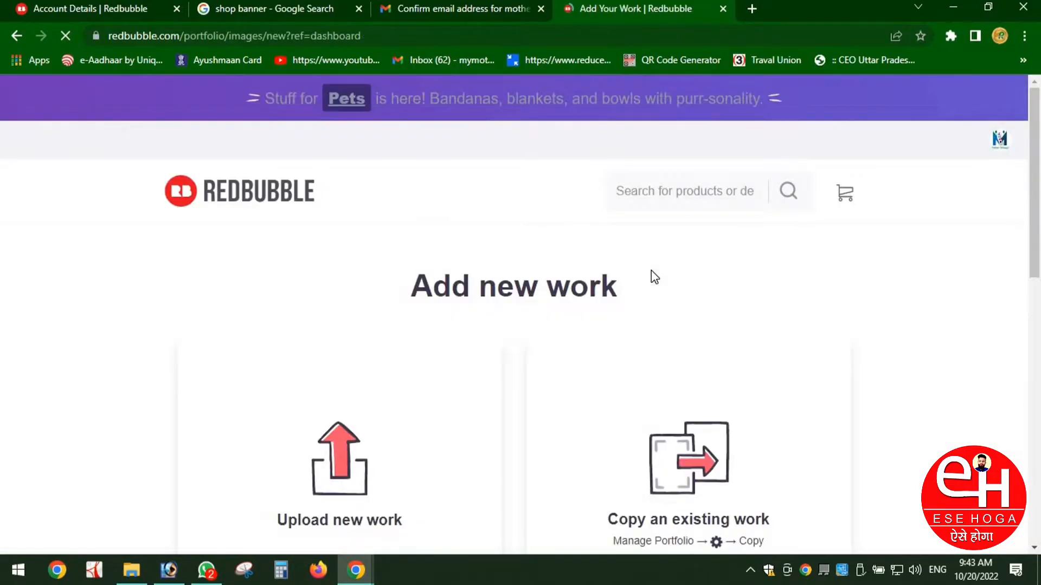
scroll(564, 266, down, 3)
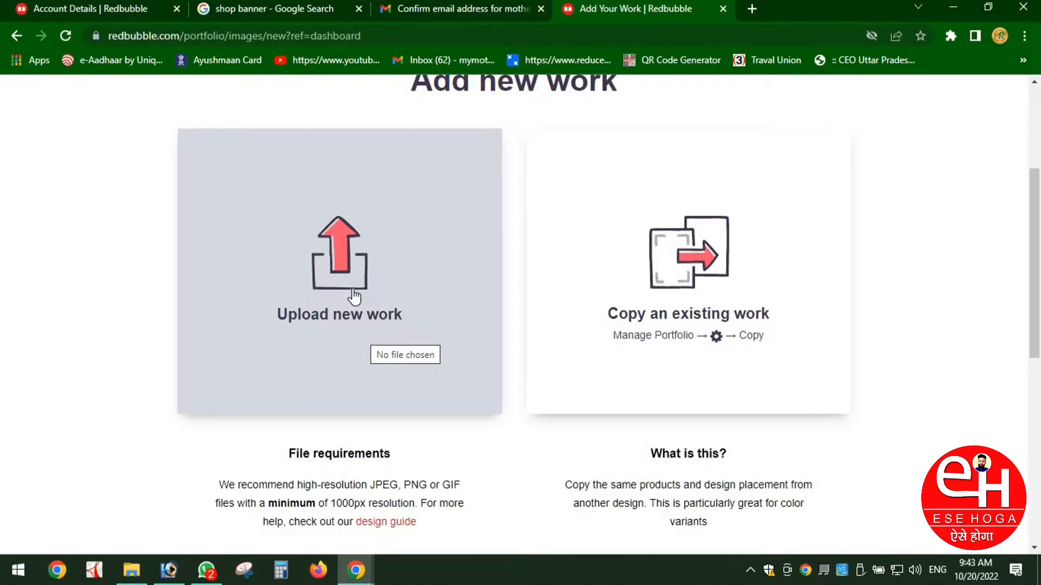
click(127, 574)
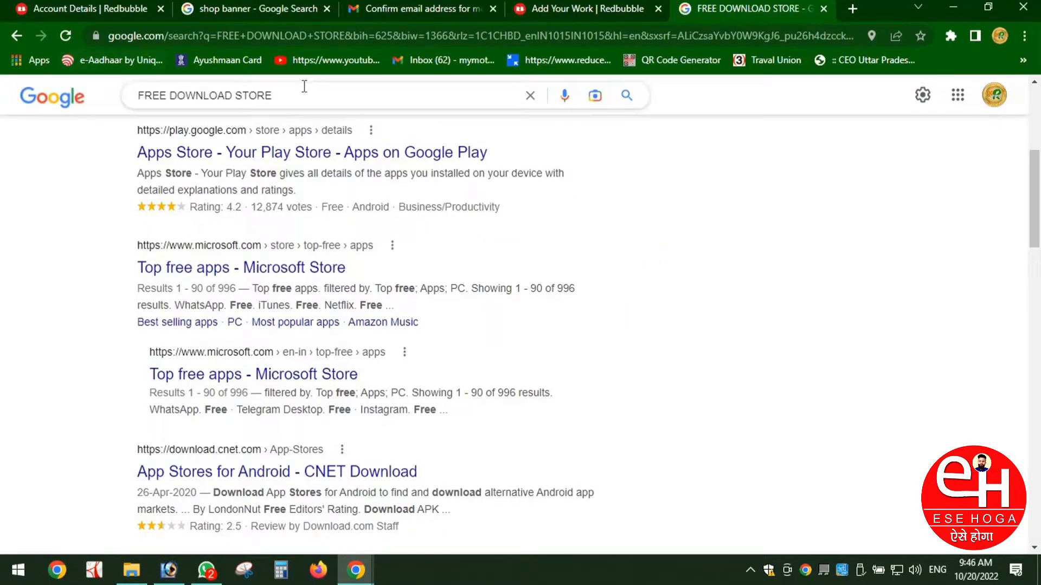
Step: Search Google for "all free store" and open the allfreestore.com website
drag(304, 94, 3, 133)
text(ALL)
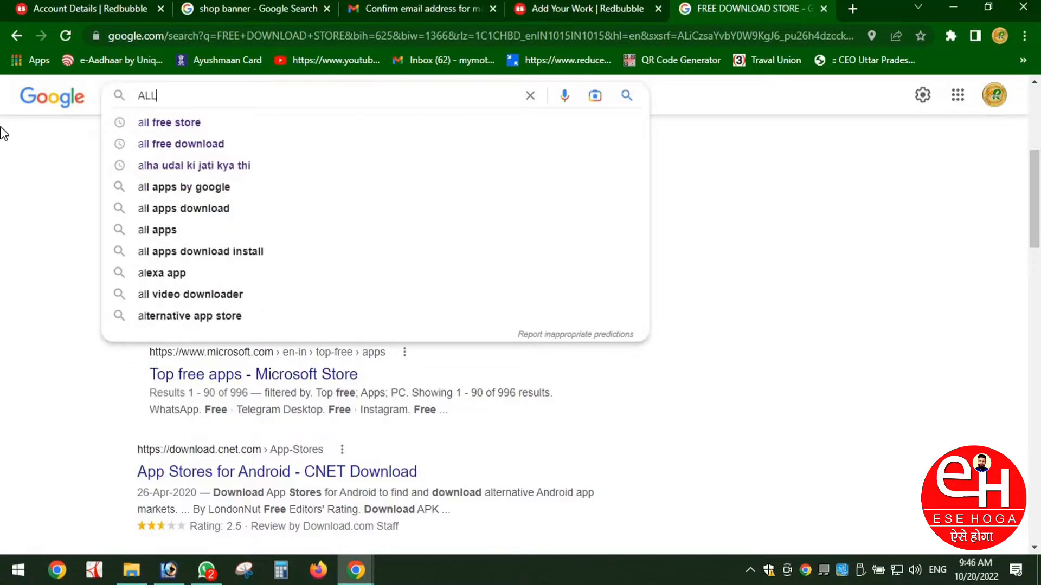
text( FREE)
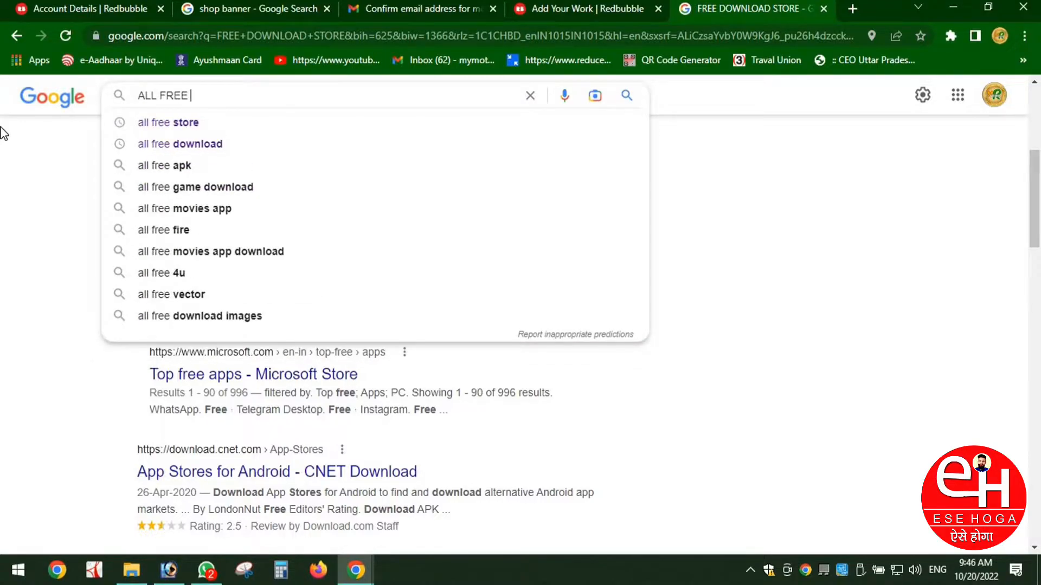
click(167, 123)
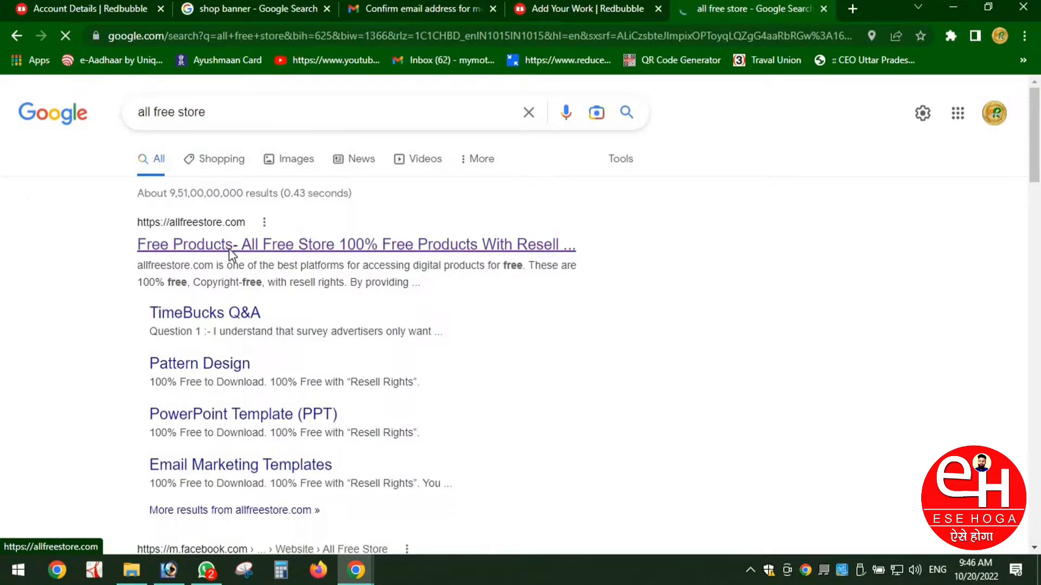
click(230, 248)
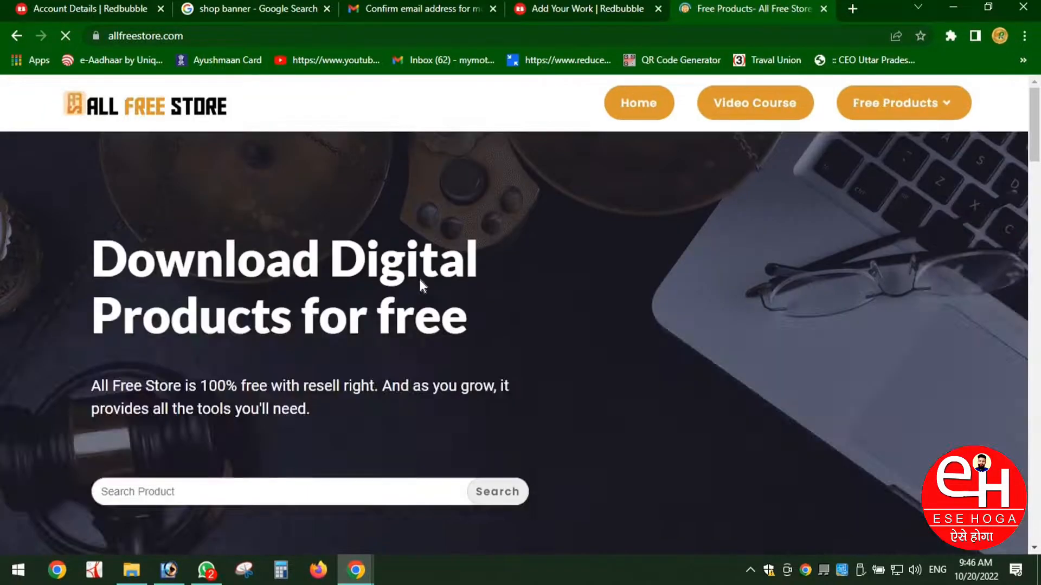
Step: Look through the All Free Store home page and open its Graphics category of free products
scroll(656, 317, down, 6)
scroll(585, 292, down, 7)
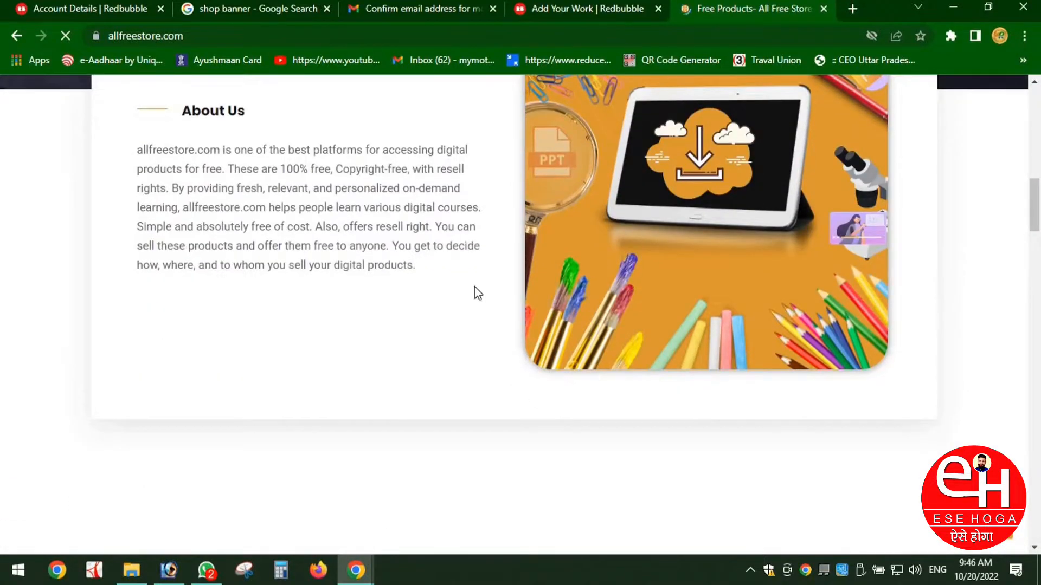
scroll(474, 292, down, 7)
scroll(636, 304, up, 9)
scroll(636, 304, up, 8)
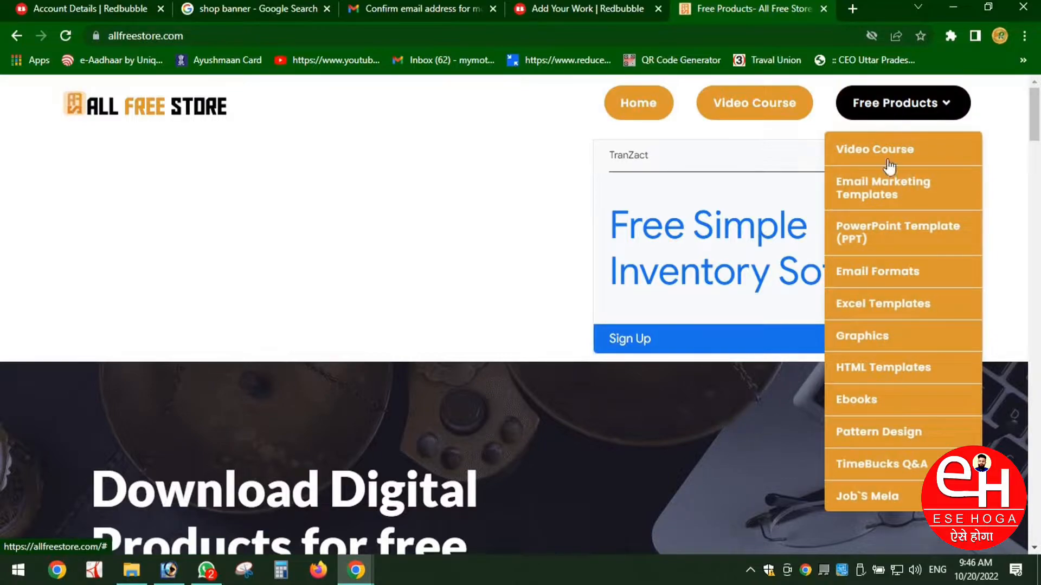
click(879, 338)
click(564, 384)
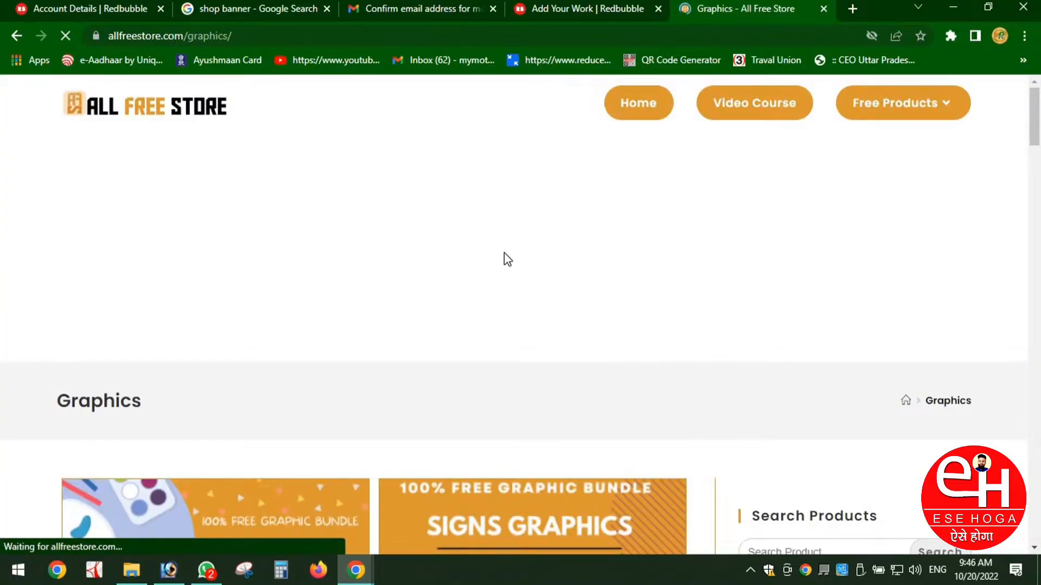
Step: Find the tiger graphics bundle with master resell rights, download Tiger 02.zip and check its download progress
scroll(504, 258, down, 15)
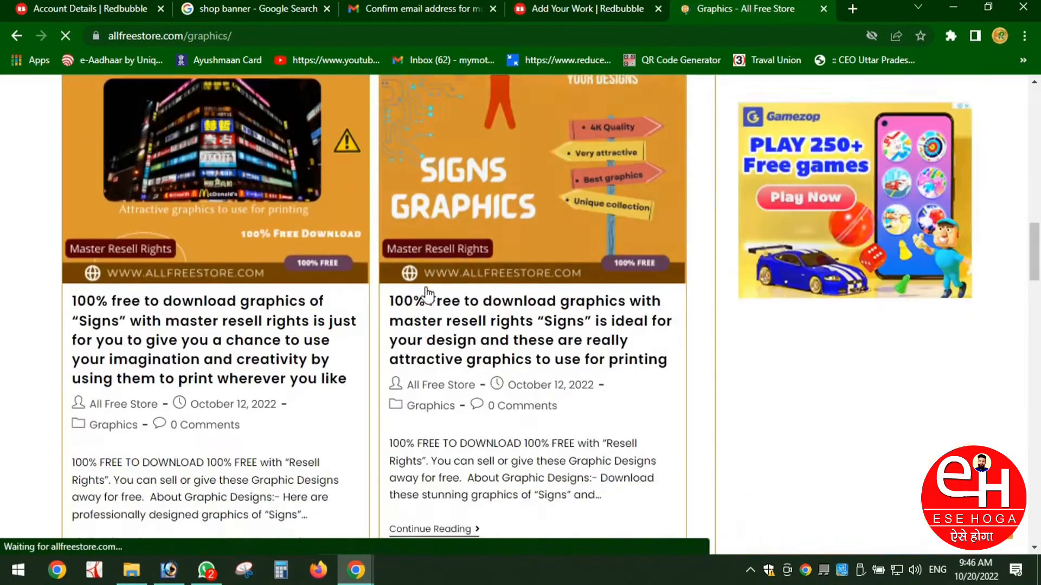
scroll(429, 296, down, 10)
click(234, 260)
scroll(458, 298, down, 20)
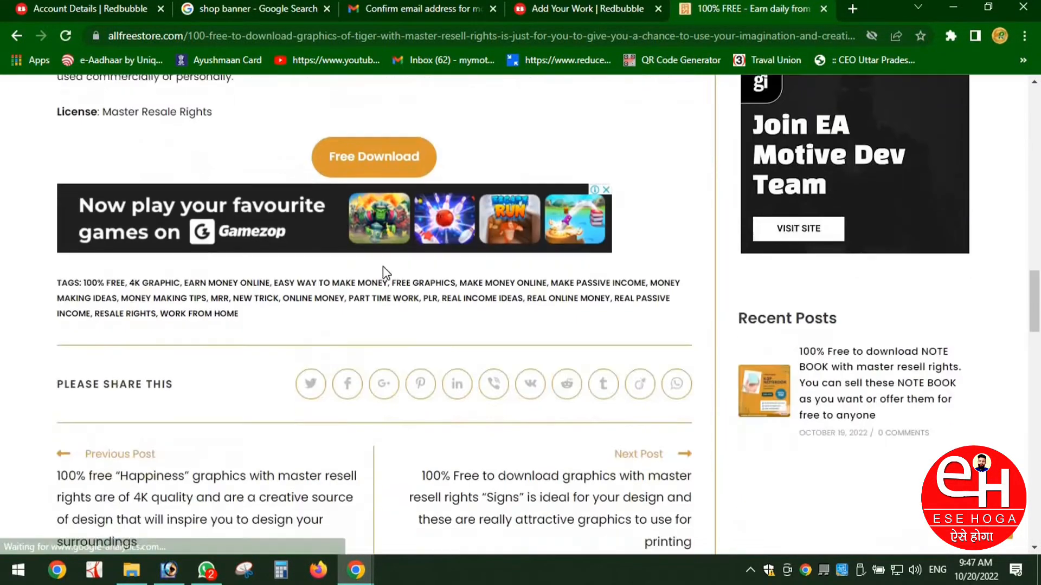
click(352, 163)
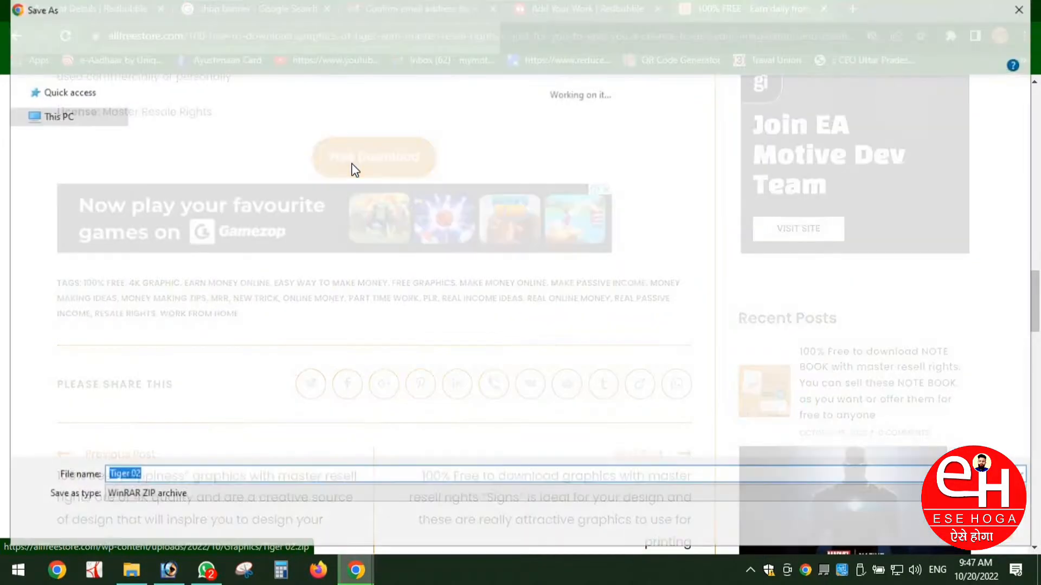
click(916, 528)
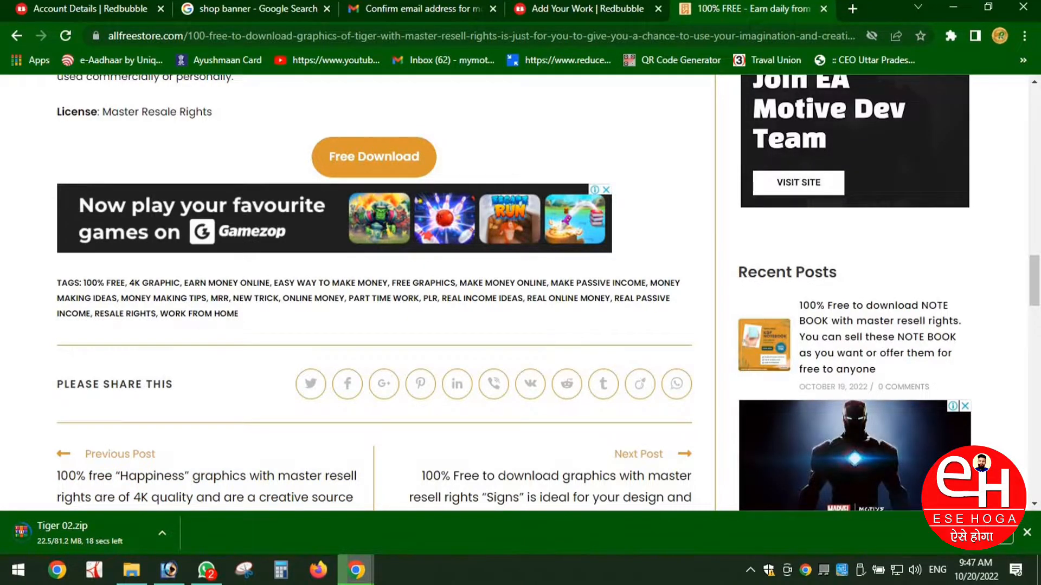
key(ctrl+j)
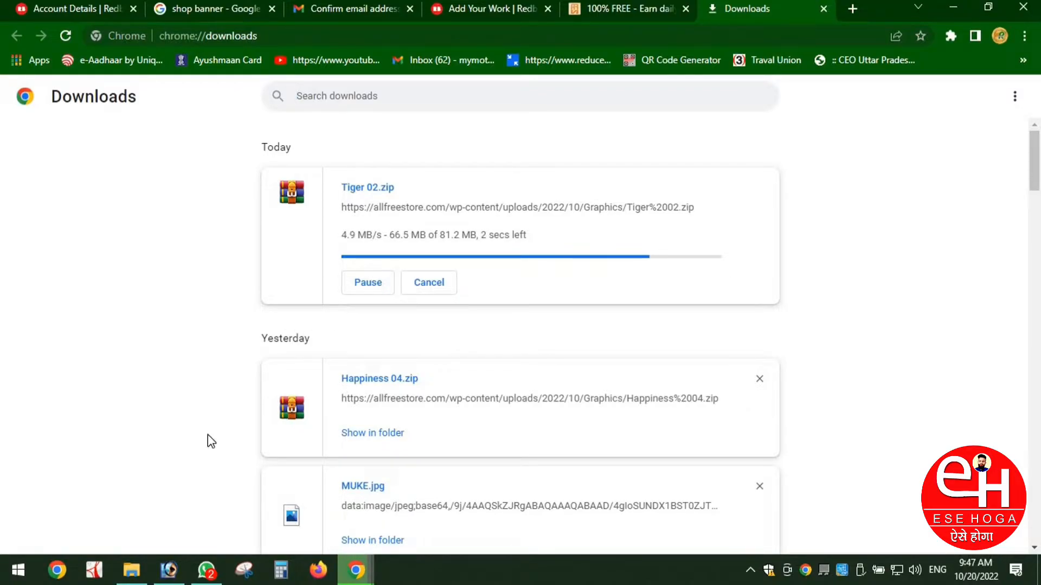
Step: Create a new folder named TIGER in the Downloads folder
click(136, 572)
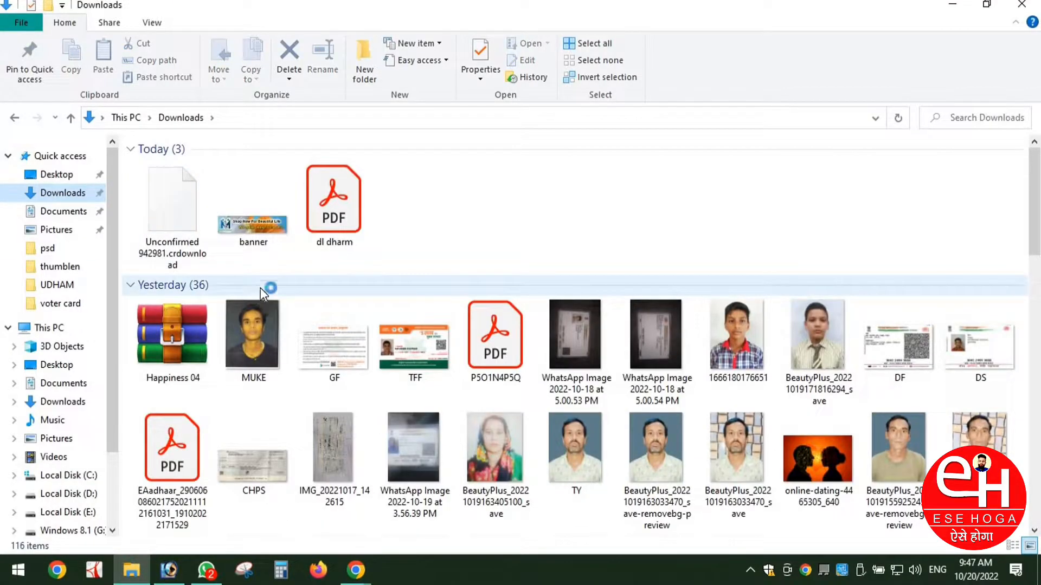
click(260, 287)
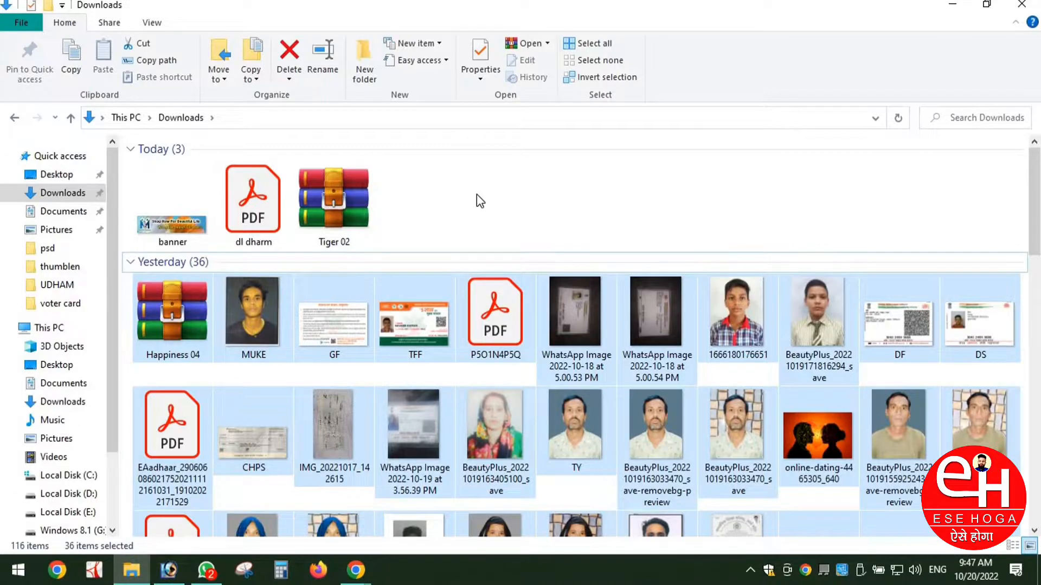
right_click(477, 195)
mouse_move(534, 379)
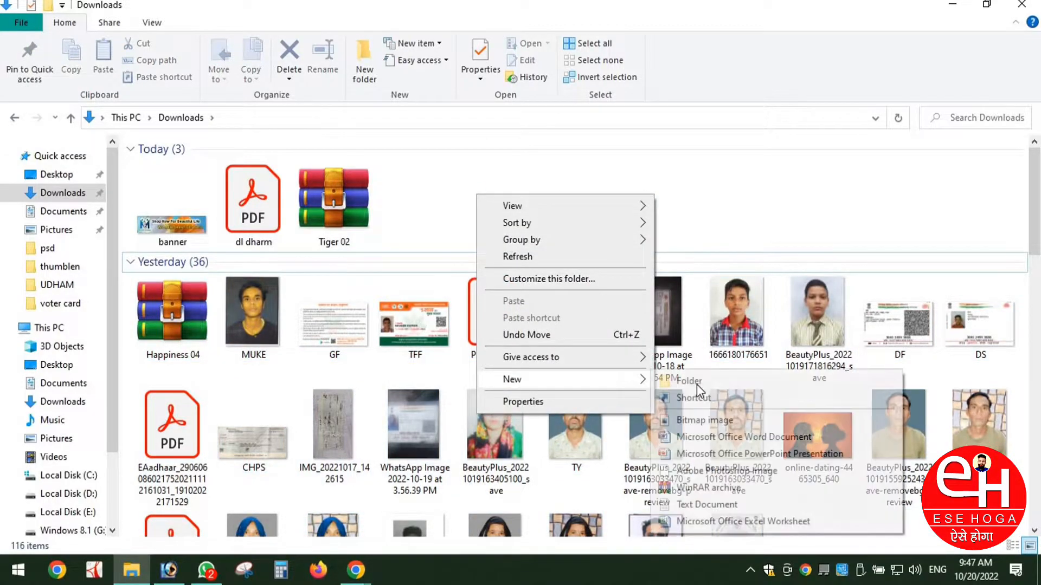
click(703, 381)
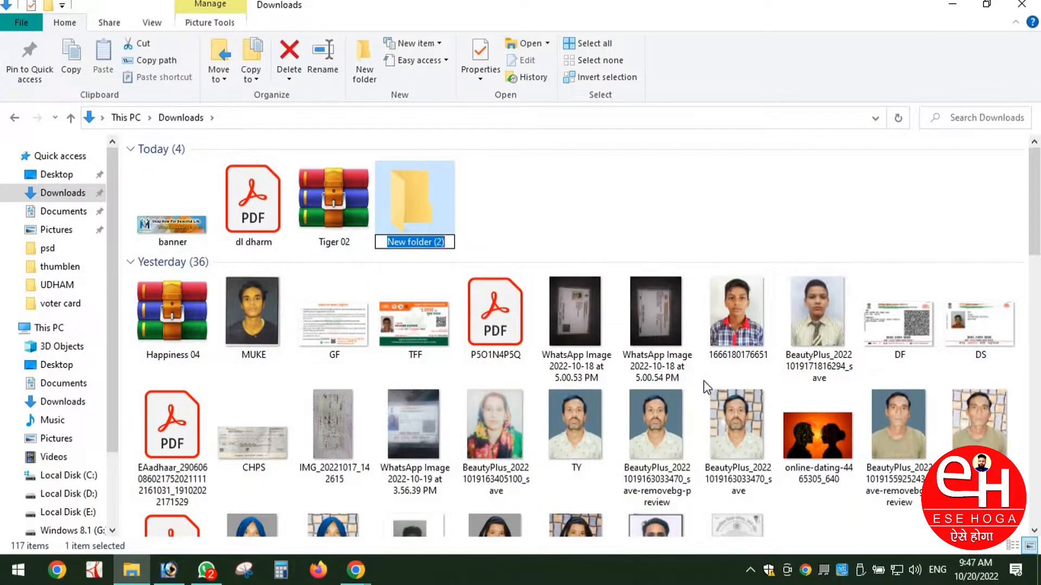
text(TIGER)
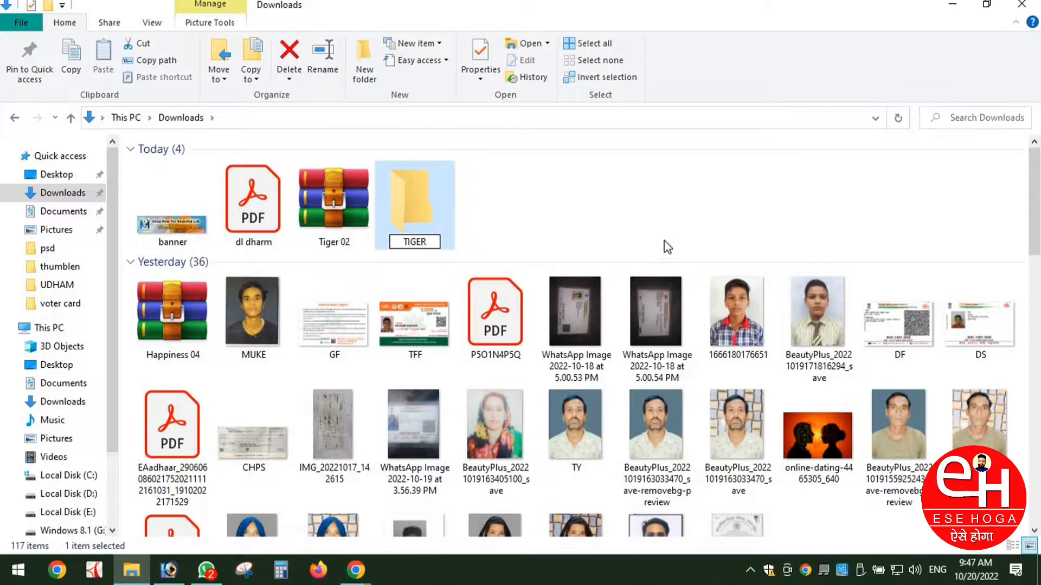
click(565, 225)
Step: Extract the files of the Tiger 02 archive into the TIGER folder inside Downloads
click(334, 206)
right_click(356, 215)
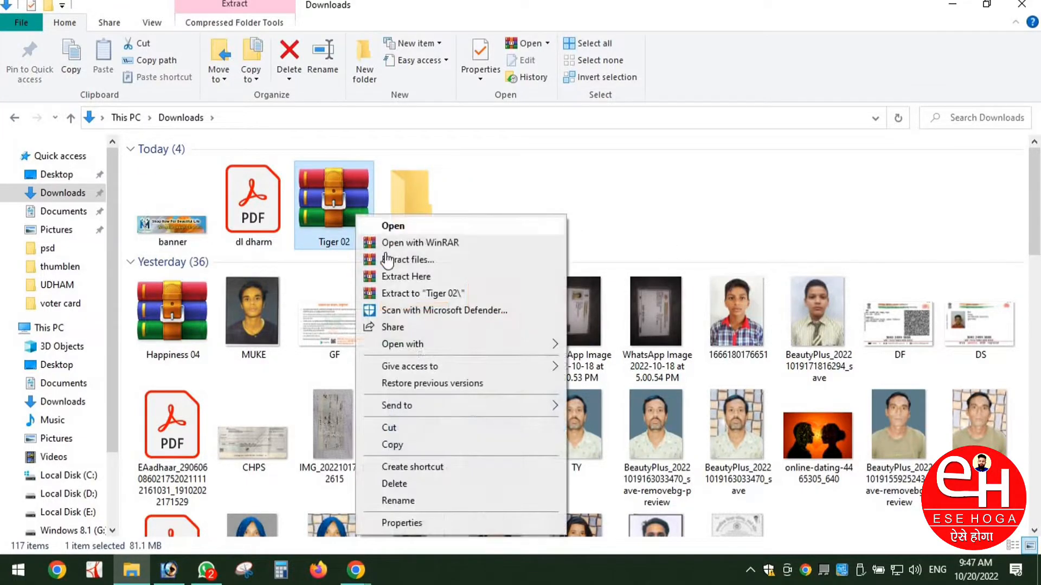
click(441, 261)
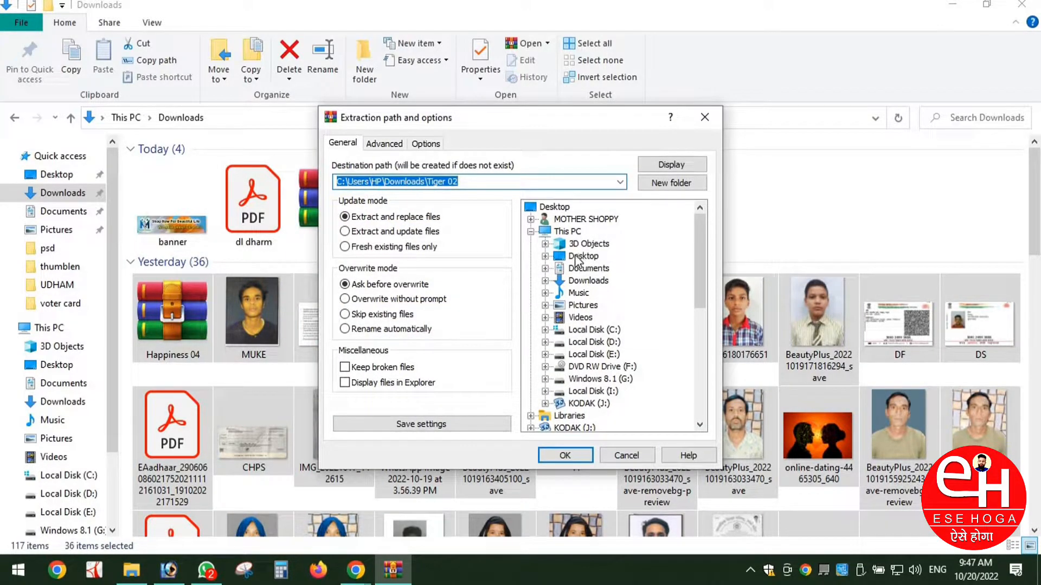
click(545, 280)
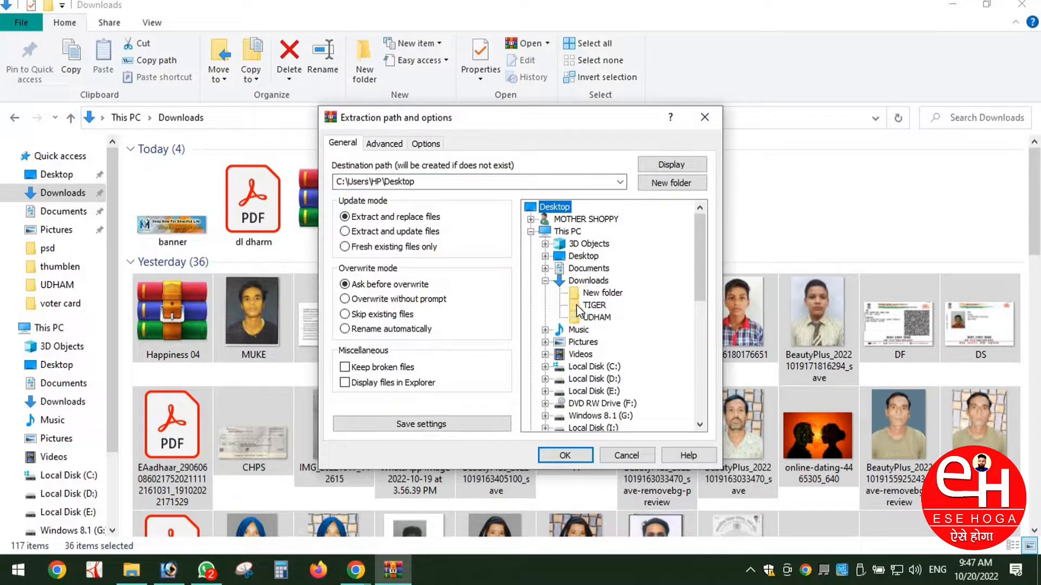
click(594, 305)
click(591, 459)
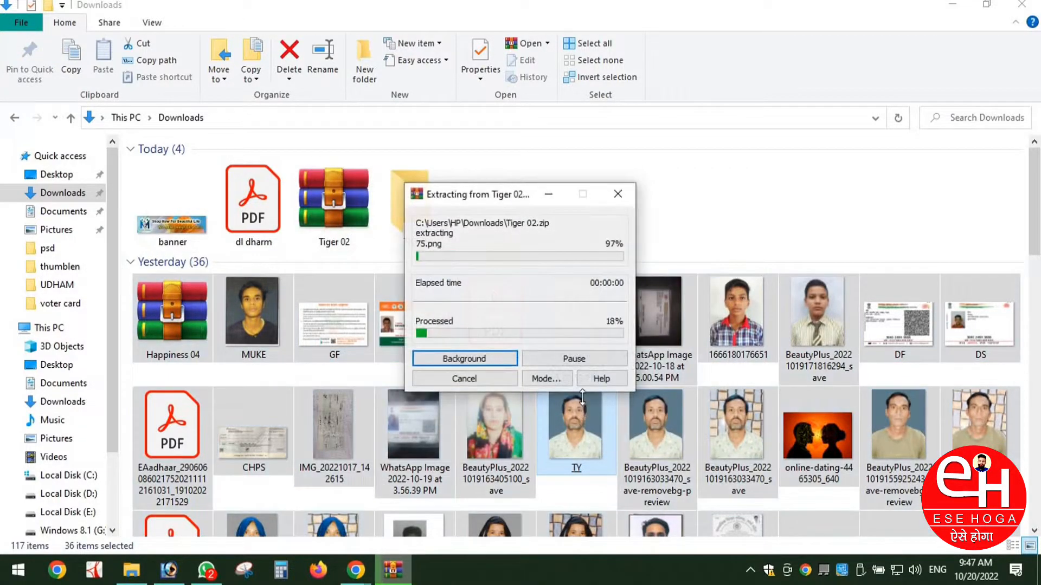
Step: Look through the extracted images in the TIGER folder and open tiger head image 56.png in Photoshop
double_click(422, 220)
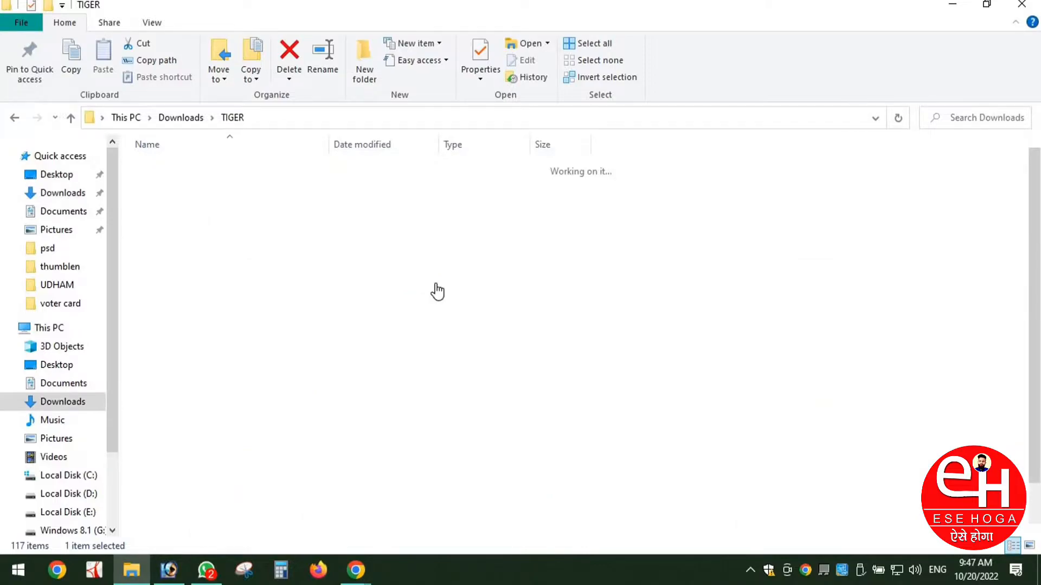
click(694, 429)
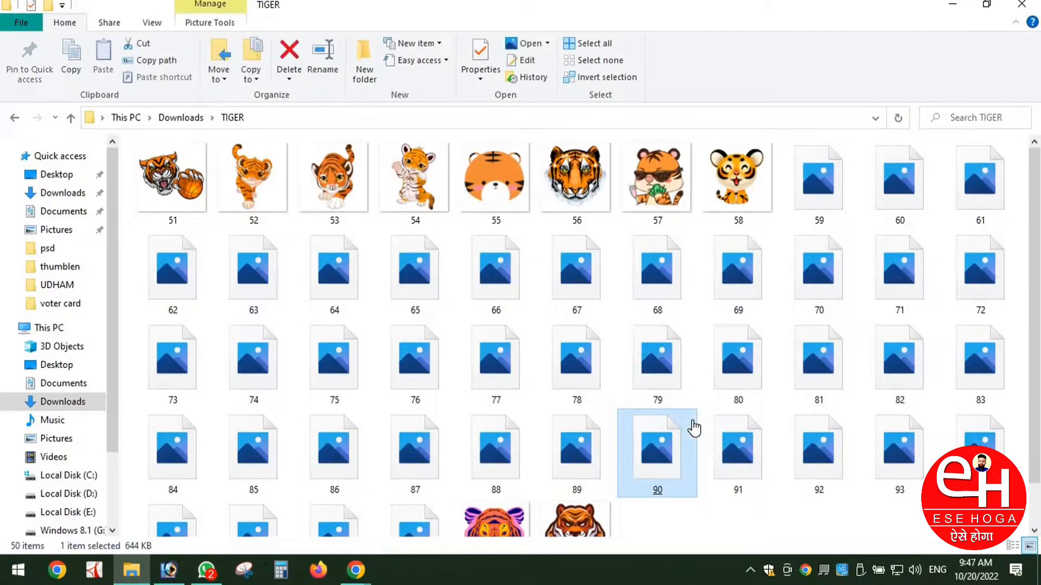
click(736, 427)
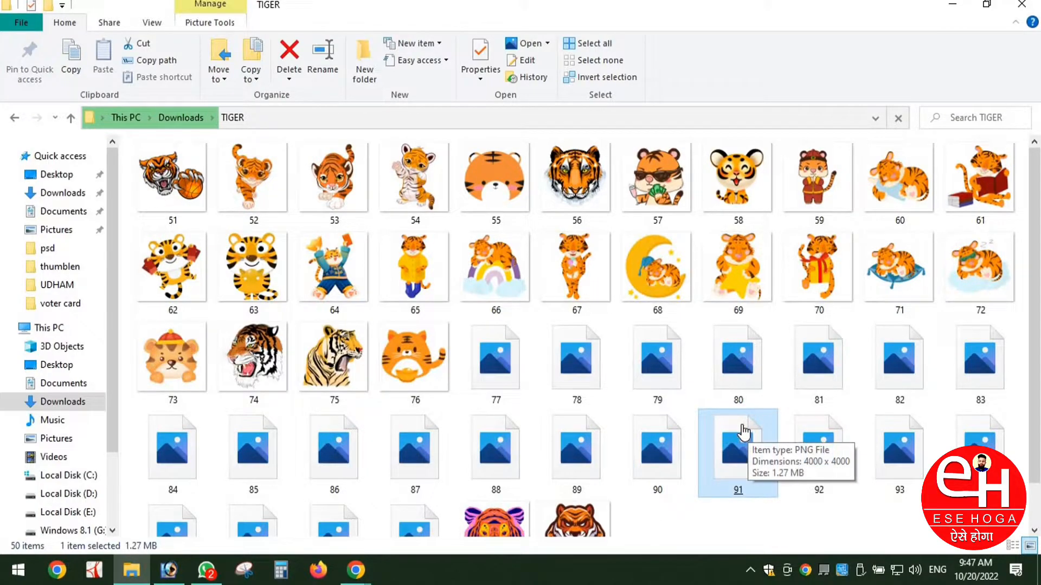
click(583, 193)
drag(583, 192, 225, 222)
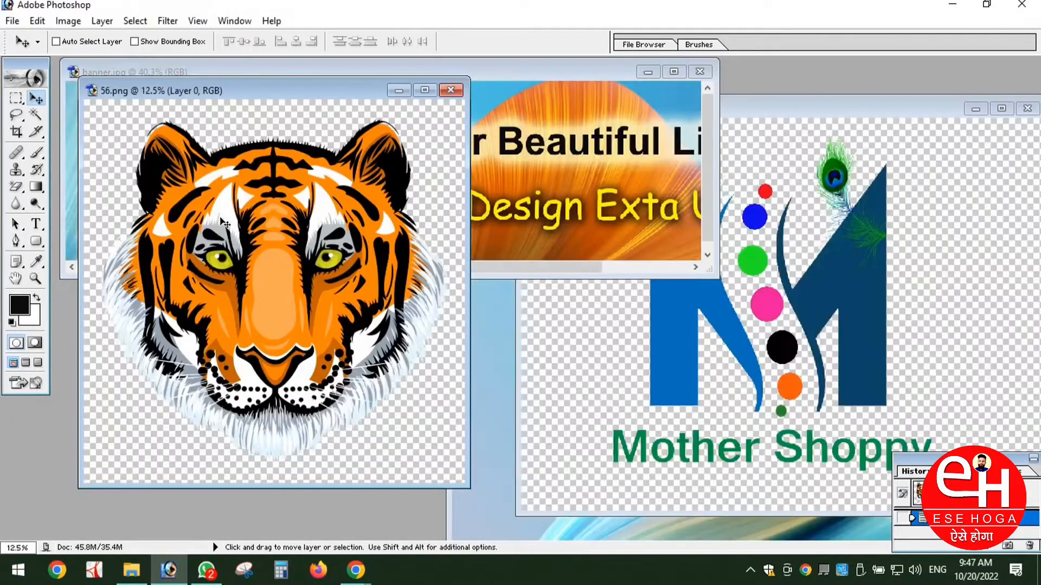
Step: Scale the tiger head to 77.5% with Free Transform and place it centrally in the upper part of the canvas
click(424, 90)
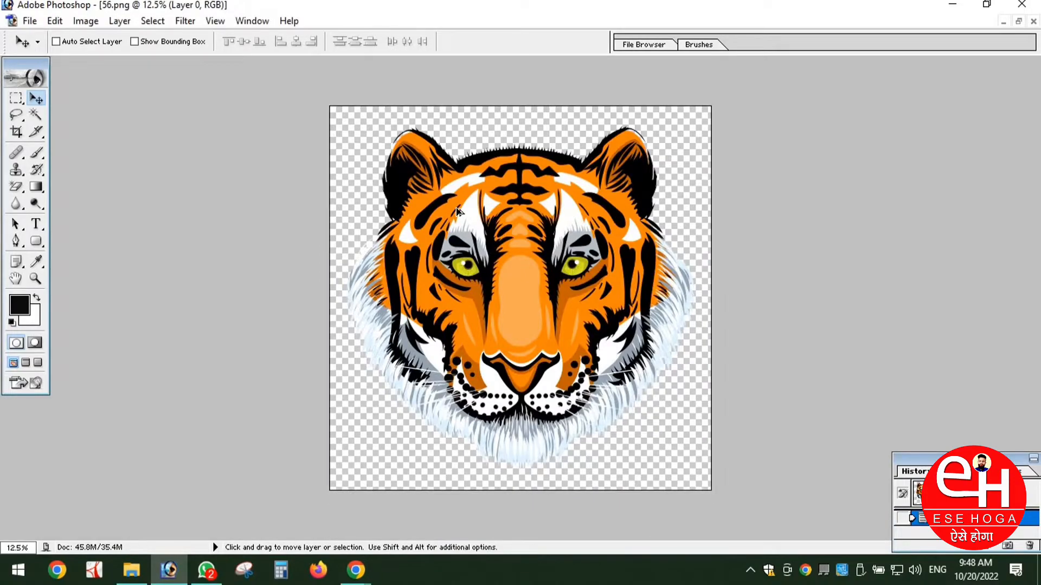
key(ctrl+0)
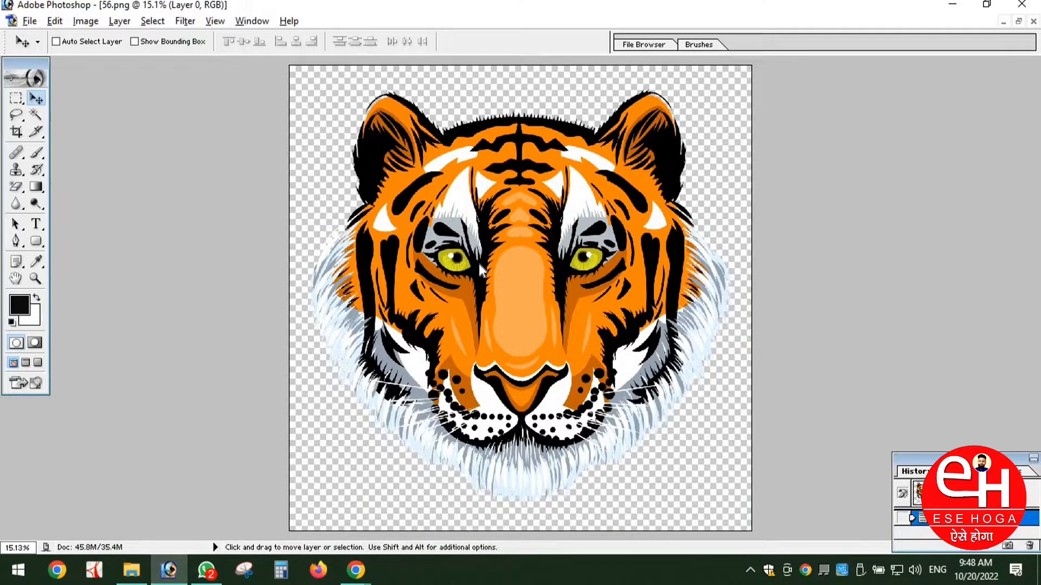
scroll(478, 260, down, 1)
right_click(503, 265)
click(510, 270)
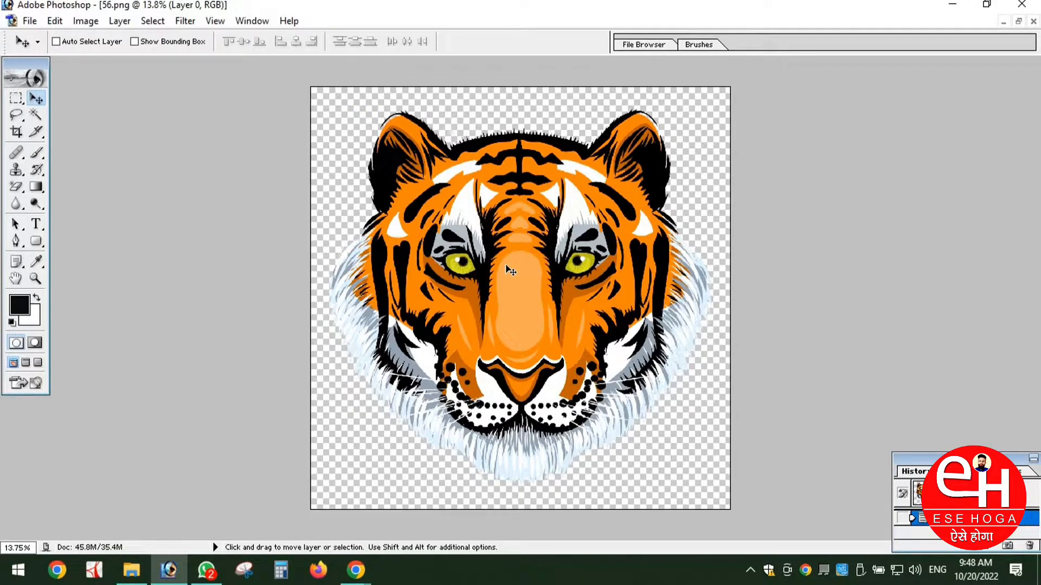
key(ctrl+t)
drag(712, 489, 656, 364)
drag(535, 302, 560, 296)
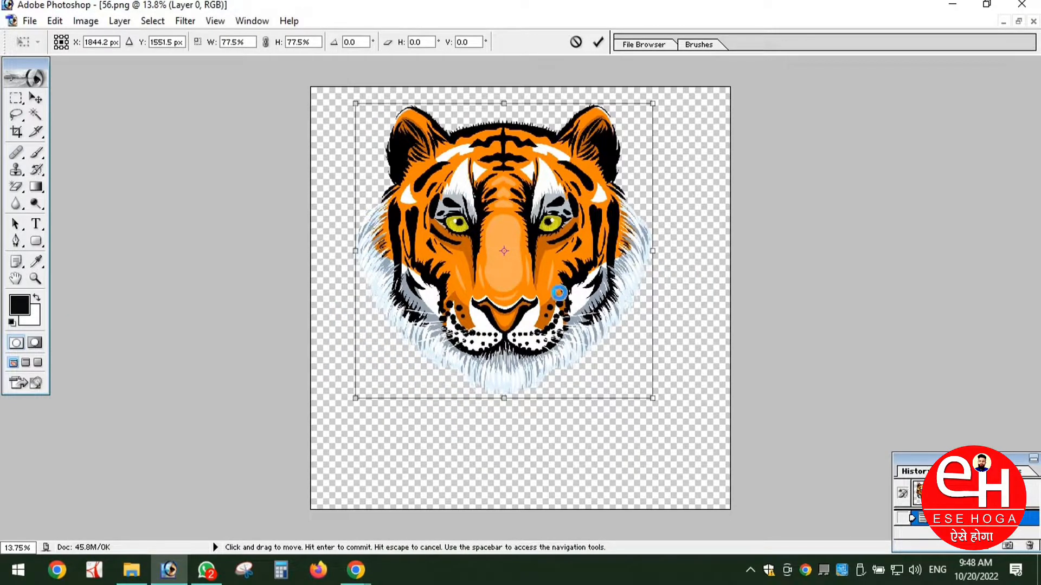
key(Return)
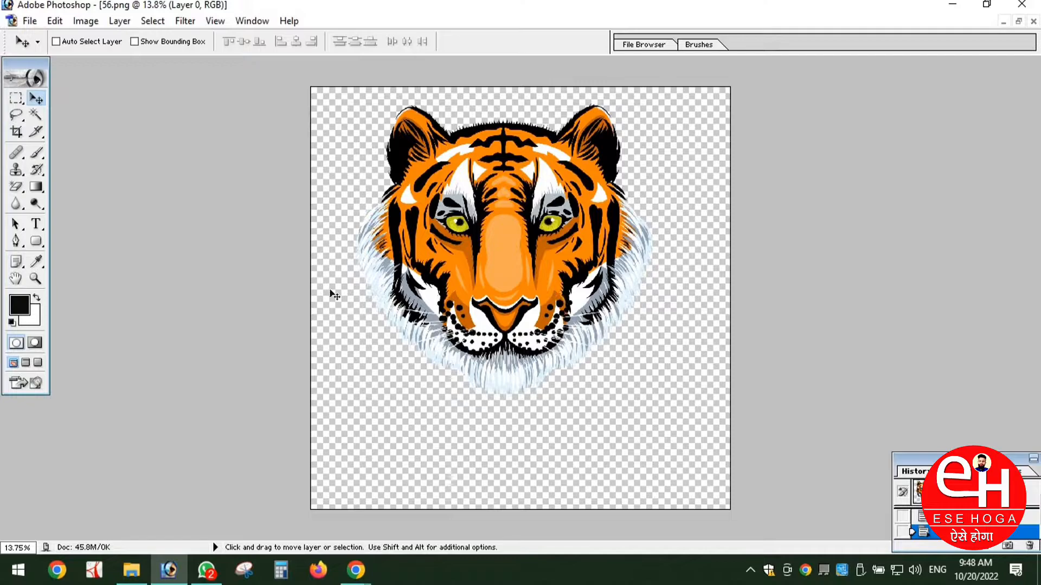
drag(483, 245, 494, 249)
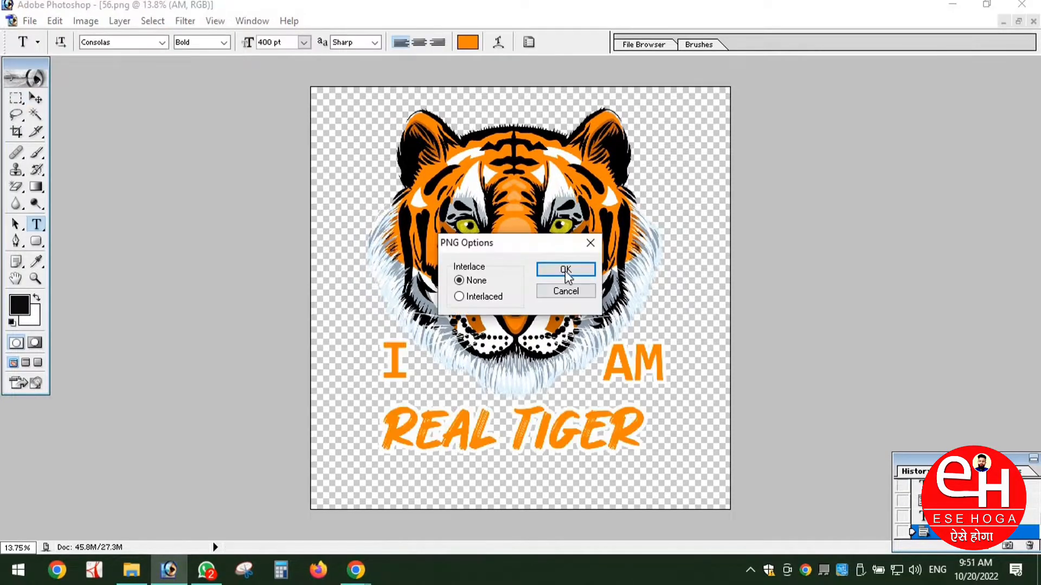
Step: Save the "I AM REAL TIGER" design as a non-interlaced PNG and upload it to Redbubble's new work page
click(562, 270)
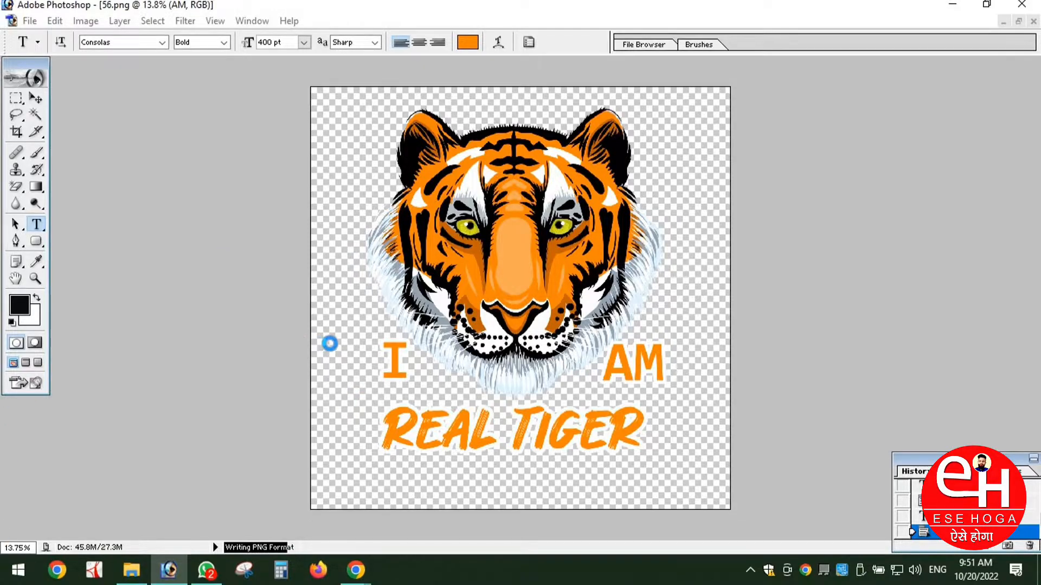
mouse_move(355, 569)
click(351, 529)
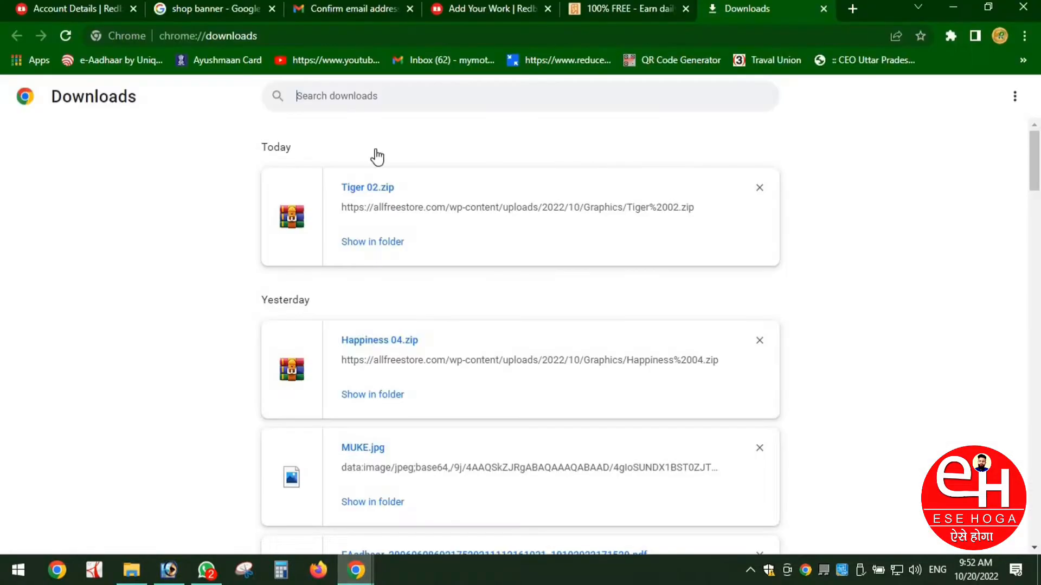
click(486, 8)
click(350, 269)
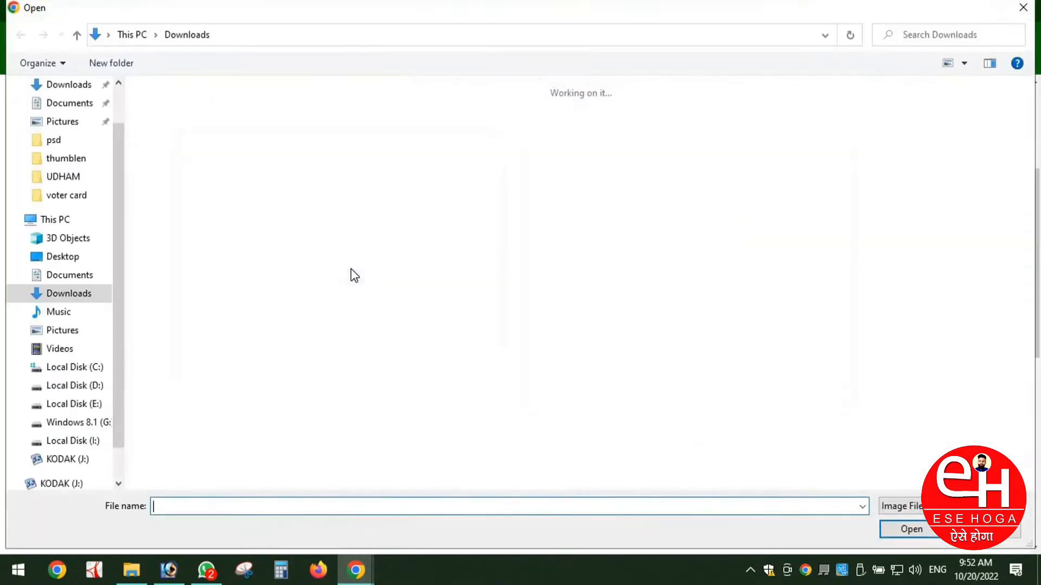
double_click(229, 164)
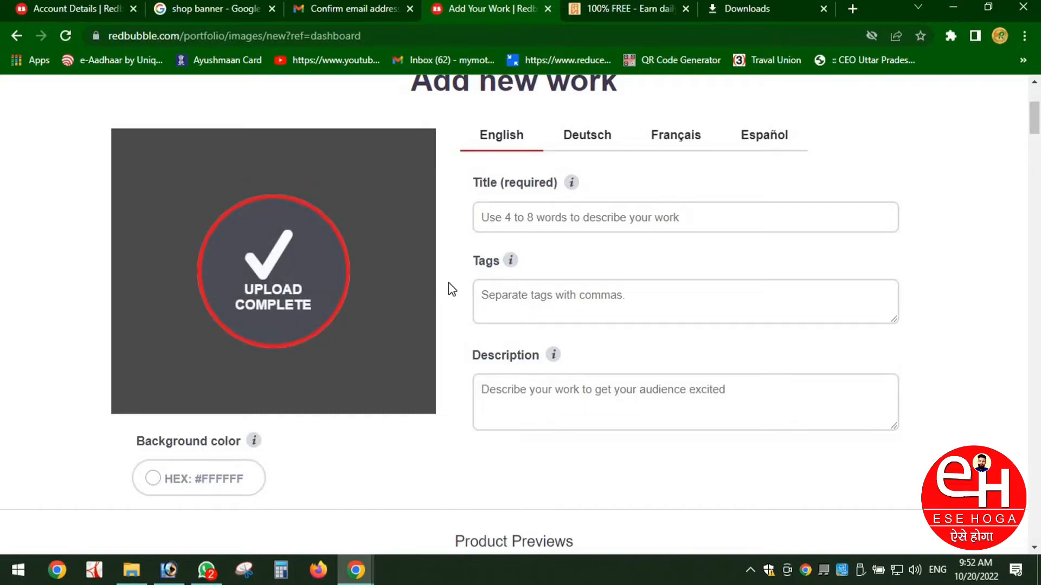
Step: Enter "REAL TIGER LOOK" as the English title of the new work
click(548, 212)
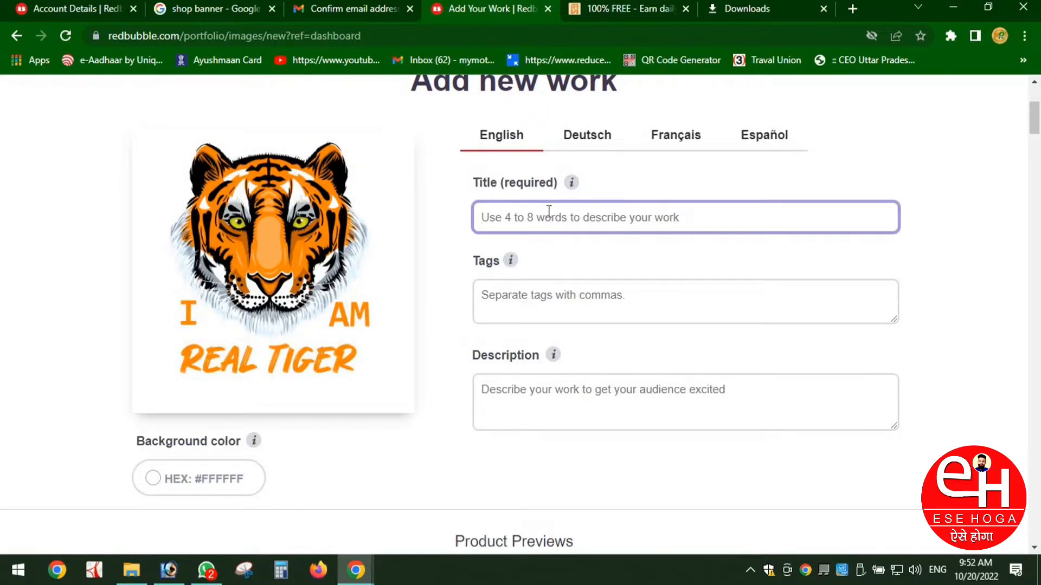
text(REAL TIGER)
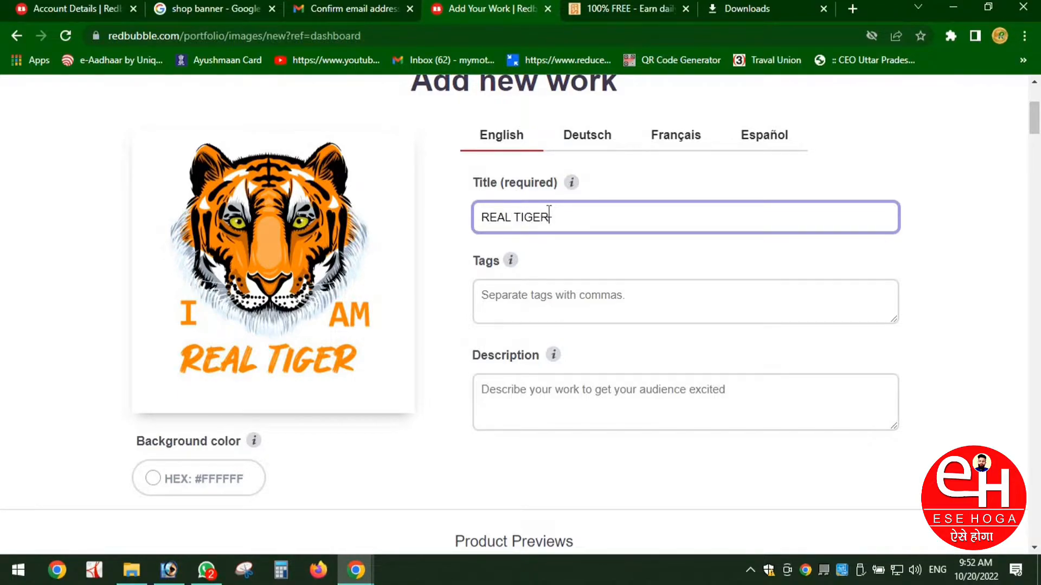
text( LOKK)
key(BackSpace)
key(BackSpace)
text(OOK)
key(BackSpace)
key(BackSpace)
text(K)
click(532, 298)
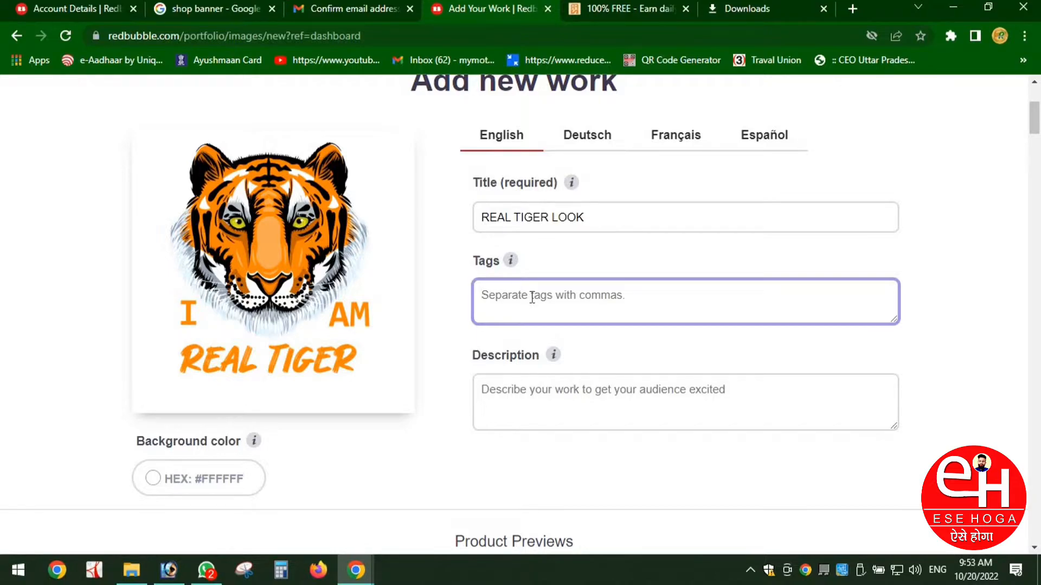
Step: Extend the work's title to "REAL TIGER LOOK STYLE"
click(632, 219)
text(LOVER)
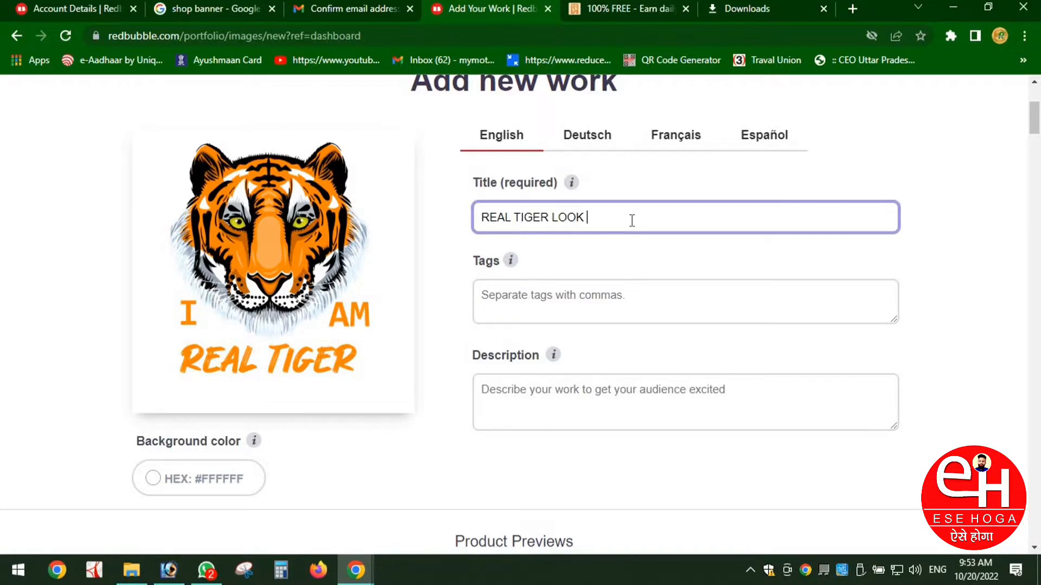
key(BackSpace)
key(BackSpace)
key(BackSpace)
key(BackSpace)
text(STYLE)
Step: Fill in the work's tags with "TIGER TSHIRT,TIGER MOBILE COVER,TIGER MUG ETC"
click(602, 302)
text(TIGER TSHIRT)
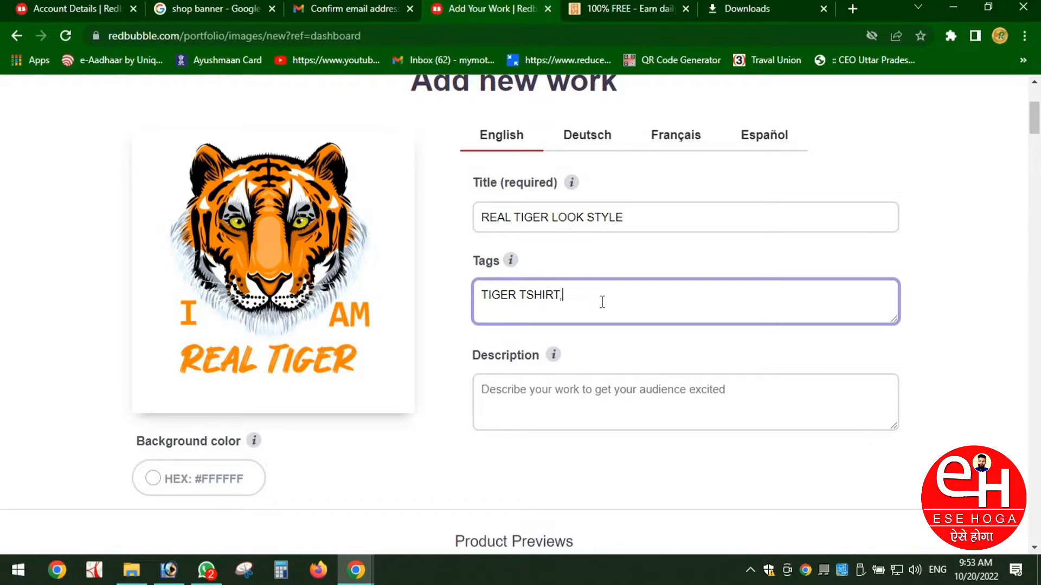
text(,T)
text(IGER)
text( MOBILE )
text(CI)
text(O)
text(VER)
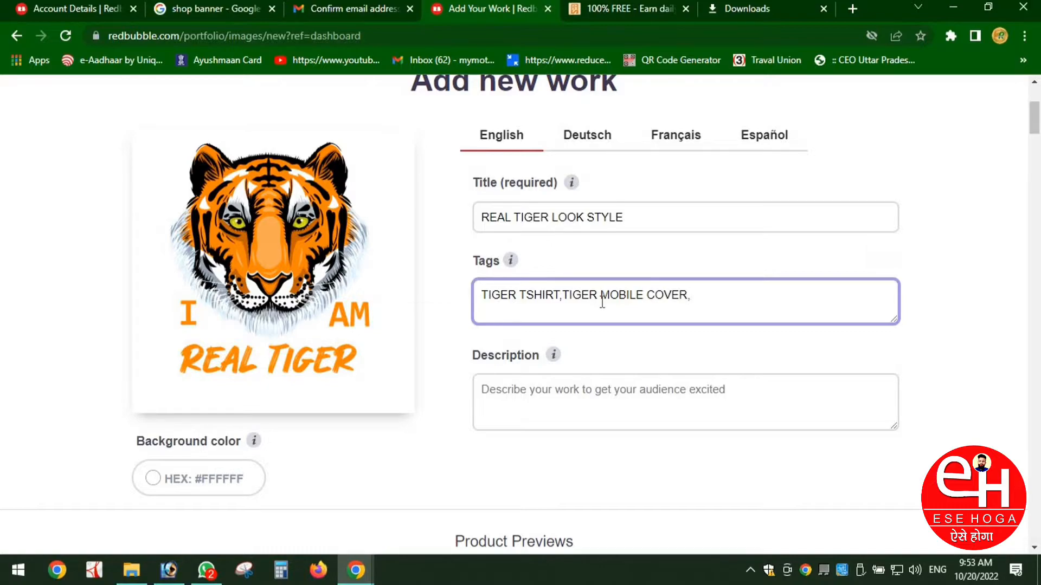
text(,TIGER CU)
key(BackSpace)
text(MUG ETC)
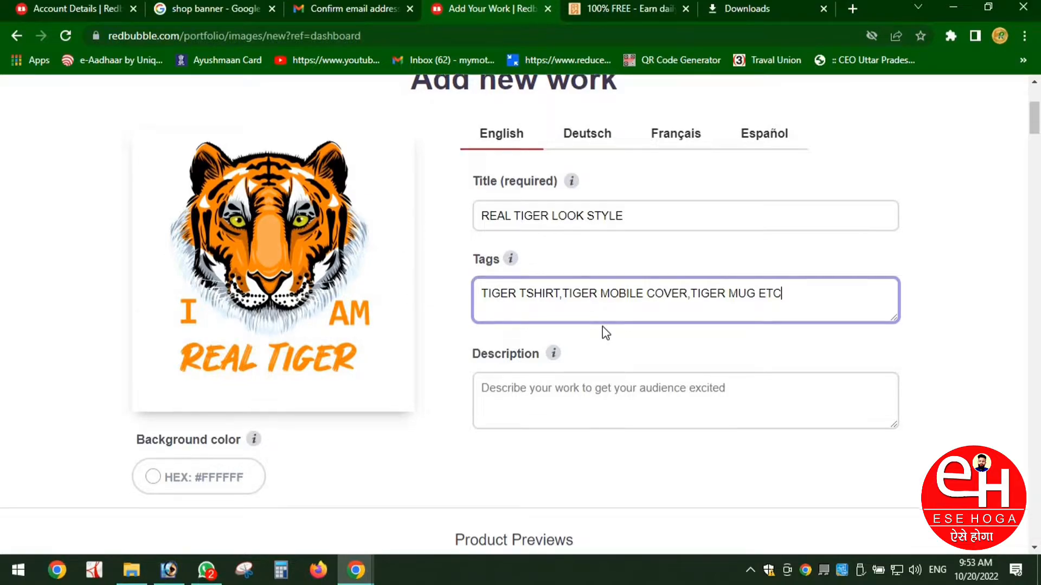
Step: Fill in the work's description with "IT VERY BEAUTIFUL DESIGN IN THE WORLD"
scroll(602, 328, down, 2)
click(578, 304)
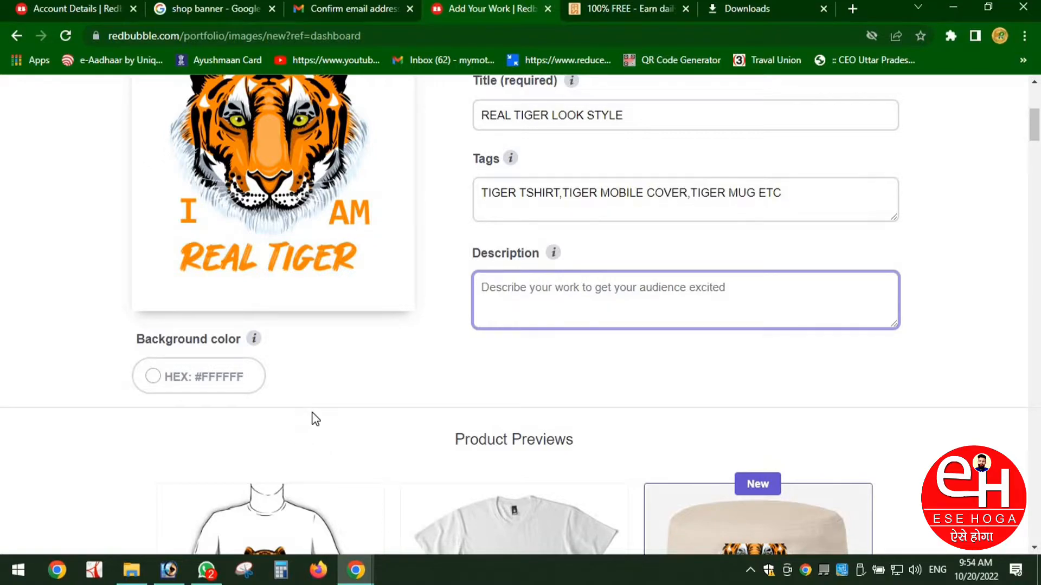
scroll(313, 419, down, 2)
scroll(313, 420, down, 5)
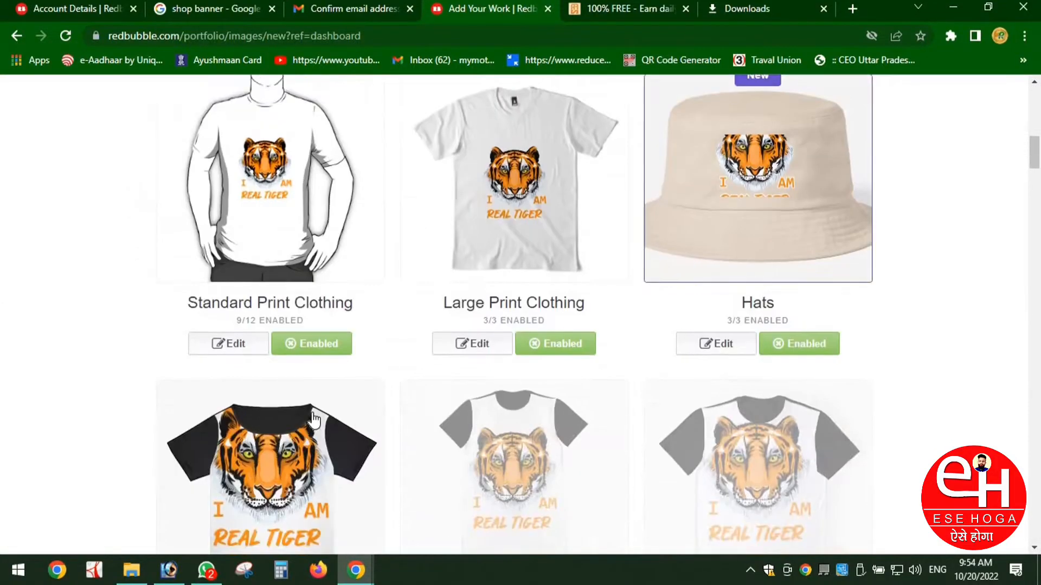
scroll(315, 421, down, 3)
scroll(314, 421, up, 3)
scroll(313, 419, down, 3)
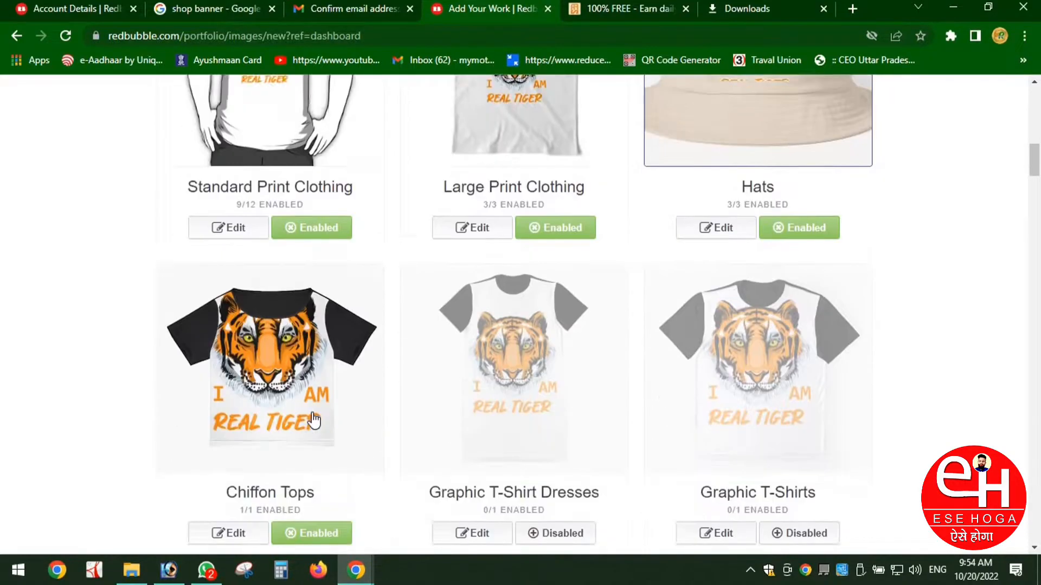
scroll(313, 419, down, 3)
scroll(313, 418, up, 12)
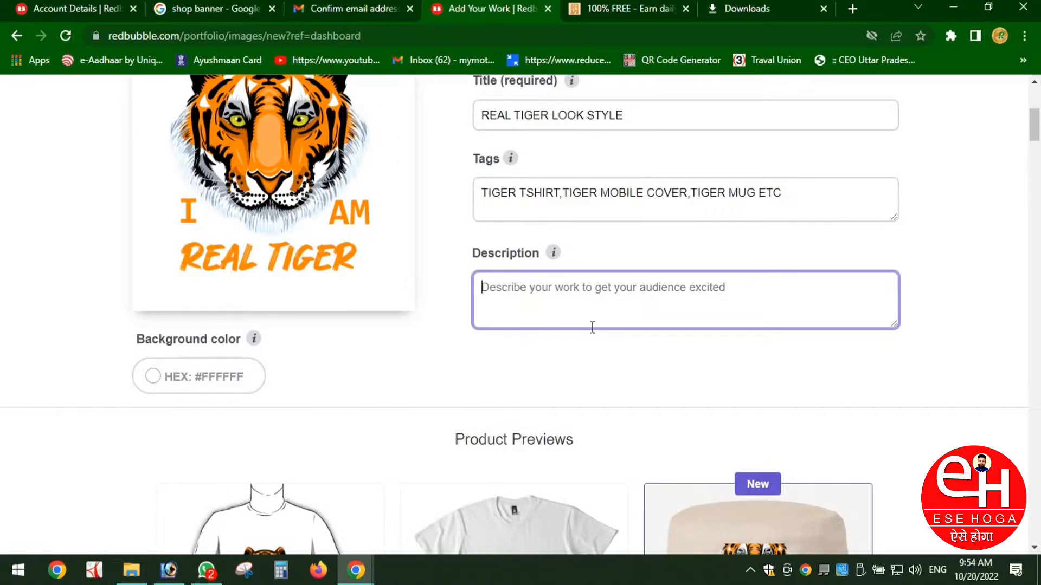
text(I)
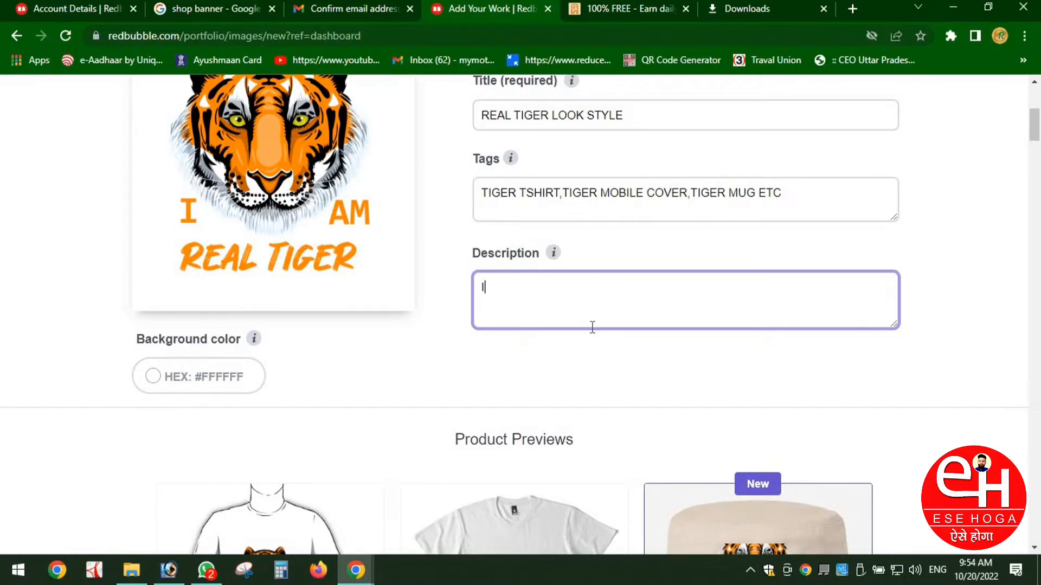
text(T VERY BEAUTIFUL DESIGN)
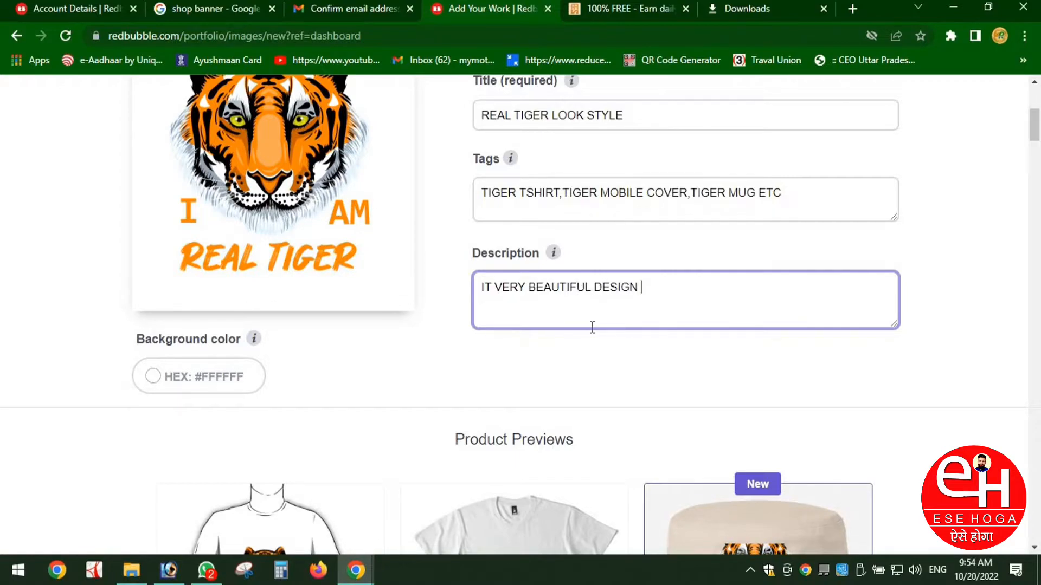
text( IN THE WORLD)
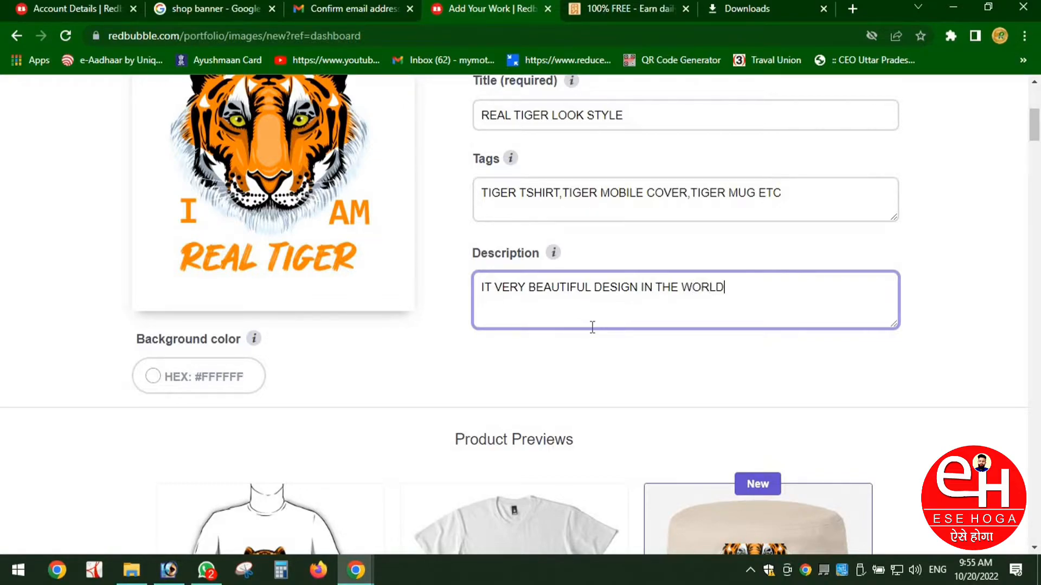
Step: Enable the design on Graphic T-Shirt Dresses, Graphic T-Shirts, A-Line Dresses and Desk Mats
scroll(353, 383, down, 2)
scroll(579, 374, down, 7)
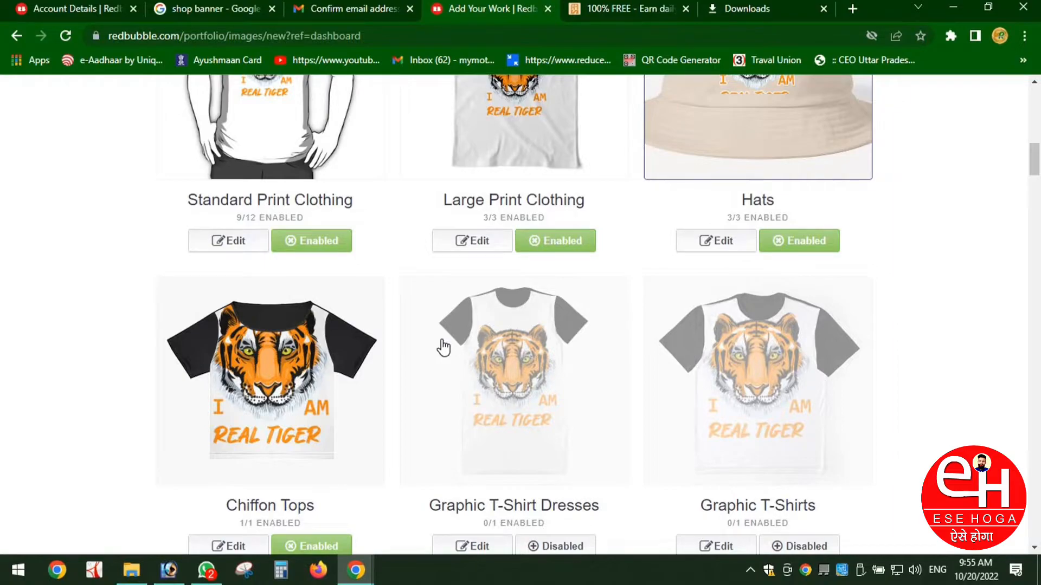
scroll(443, 348, down, 5)
scroll(441, 348, up, 4)
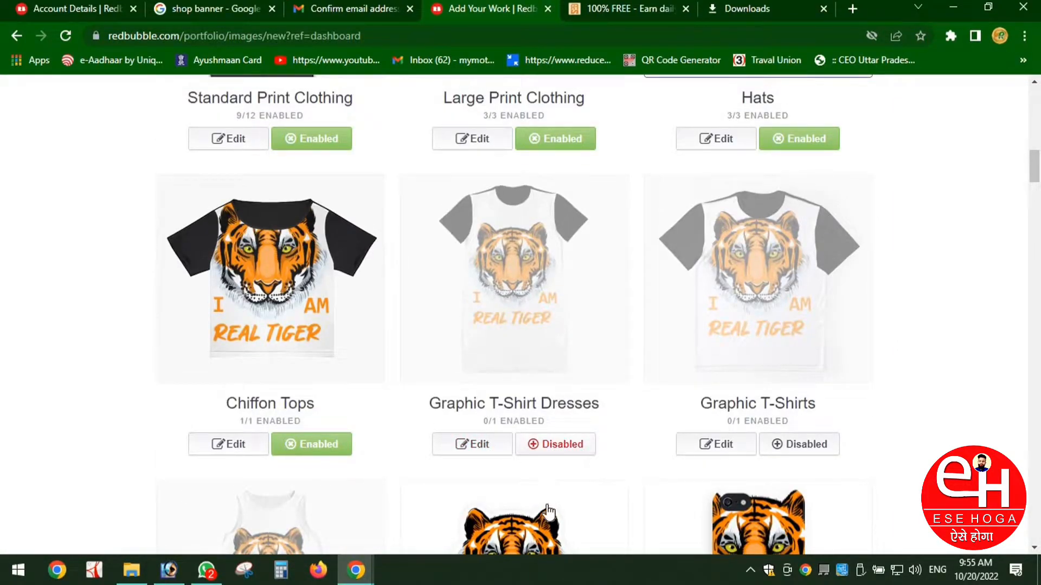
click(564, 445)
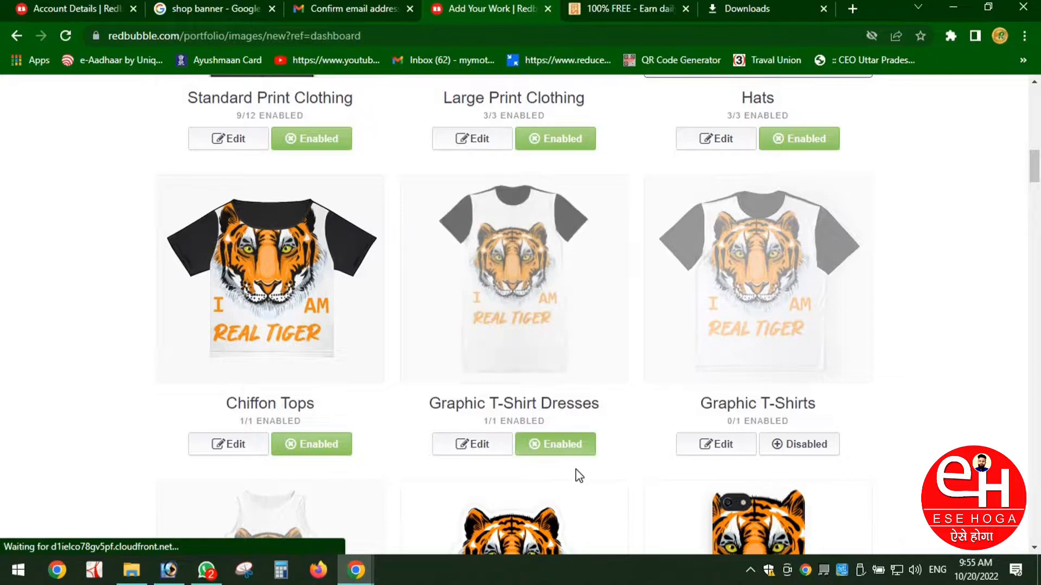
click(792, 446)
scroll(407, 421, down, 5)
click(314, 443)
scroll(326, 393, down, 6)
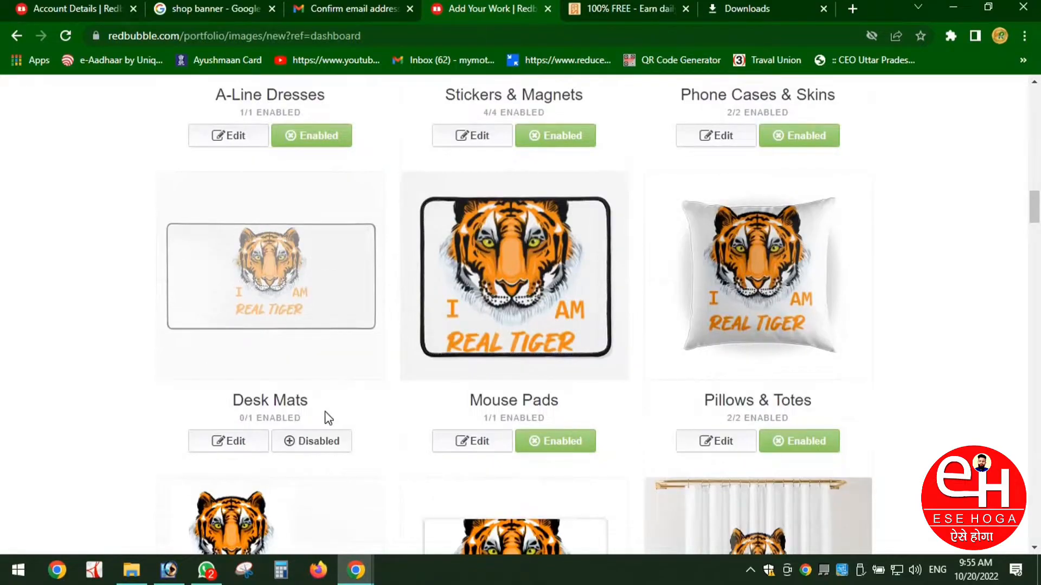
click(335, 449)
Step: Enable the design on Dog Mats, Cat Mats, Pet Blankets and Pet Bandanas
scroll(596, 428, down, 4)
scroll(674, 447, down, 4)
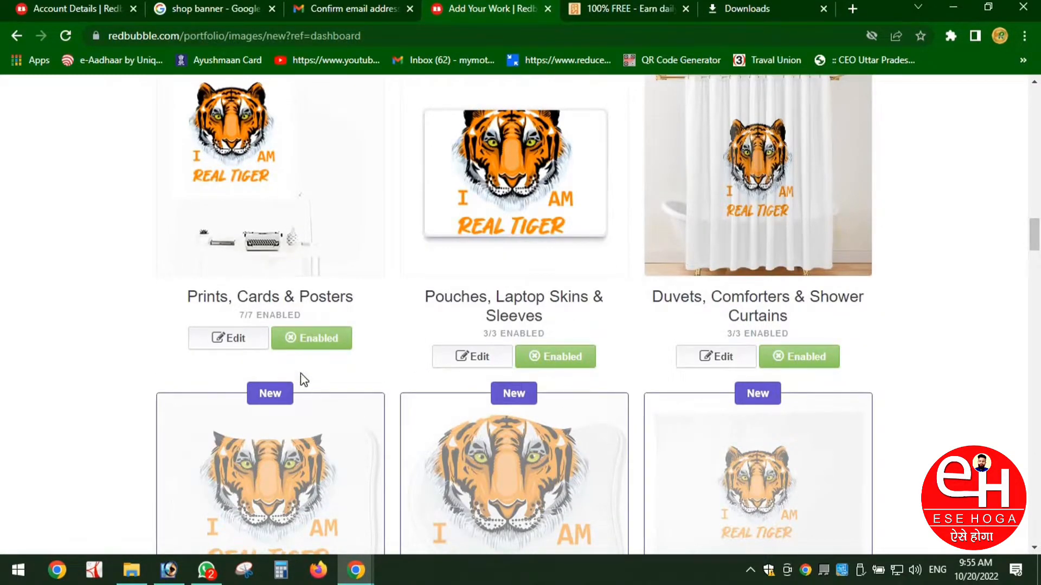
scroll(304, 398, down, 4)
click(325, 457)
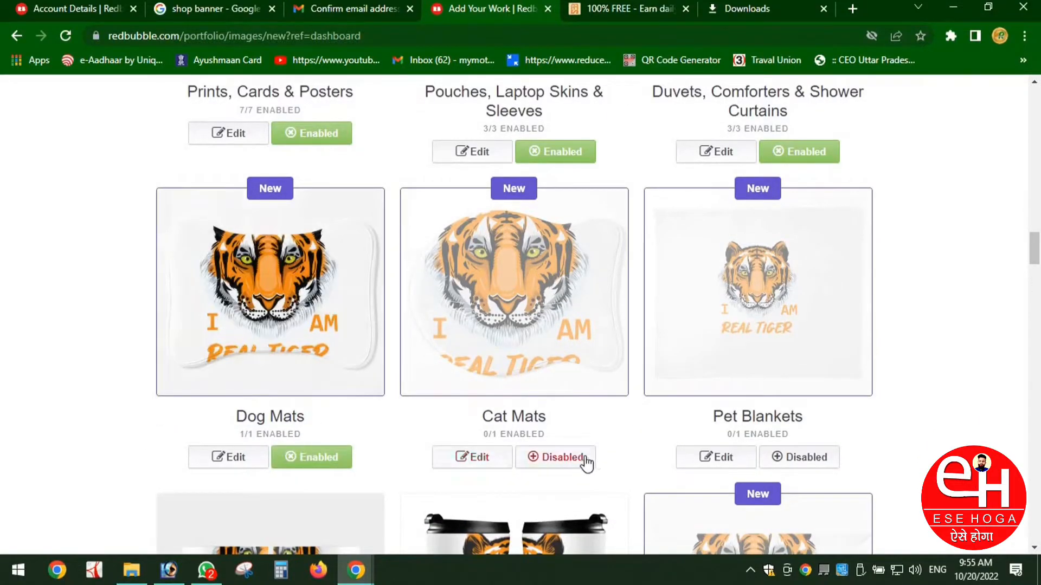
click(581, 459)
scroll(776, 415, down, 2)
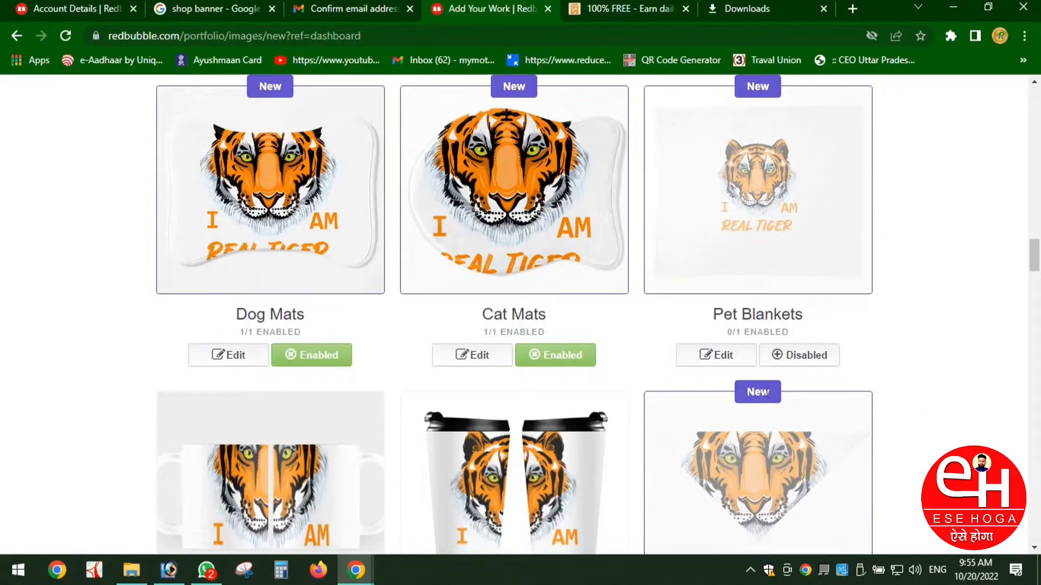
click(798, 357)
scroll(543, 404, down, 4)
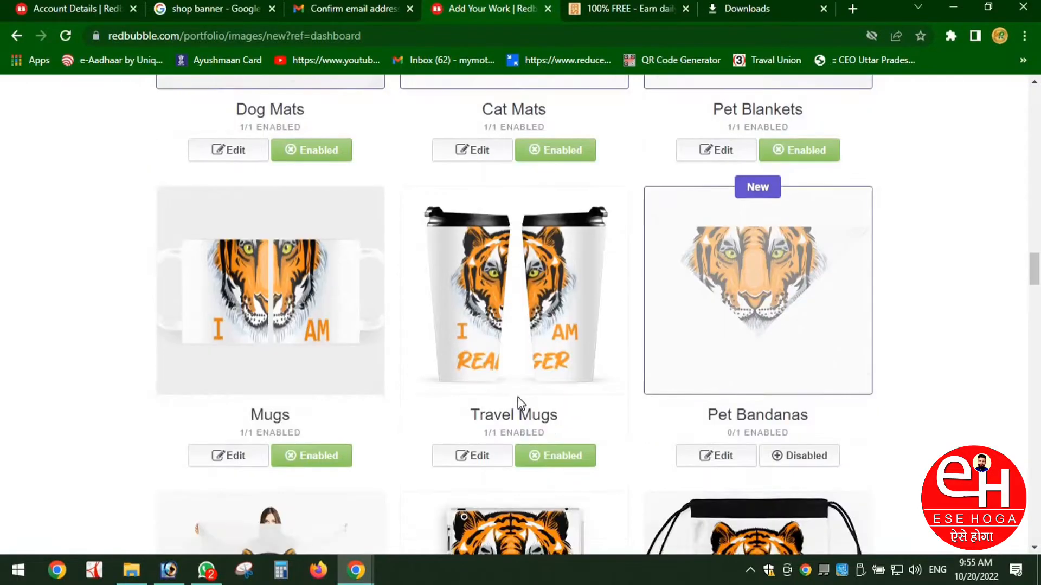
scroll(425, 412, down, 2)
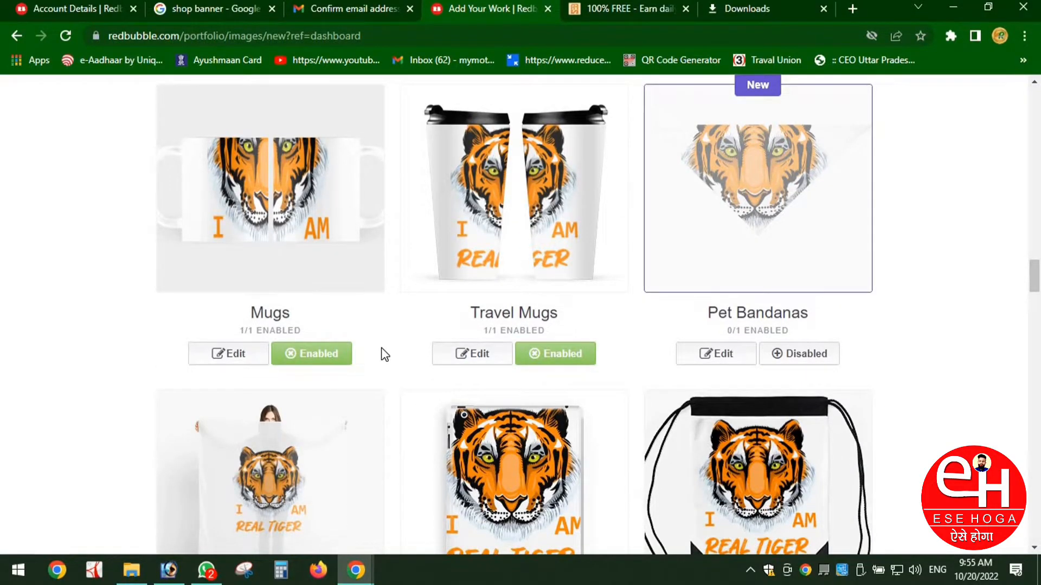
scroll(756, 347, down, 1)
scroll(757, 353, down, 2)
click(805, 253)
Step: Enable the design on Throw Blankets & Tapestries, Bath Mats and Wood & Canvas Mounted Prints
scroll(596, 325, down, 2)
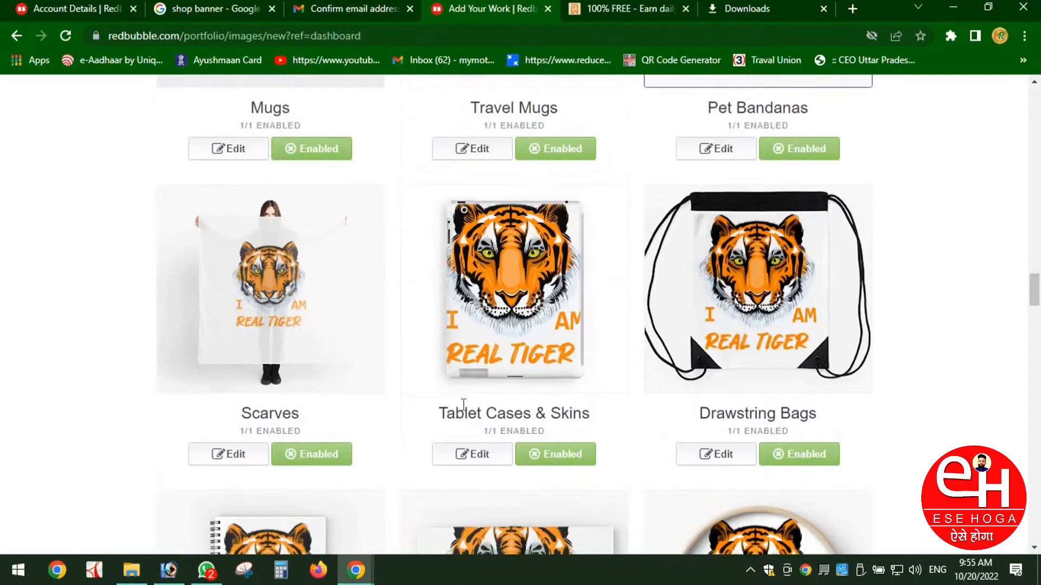
scroll(463, 404, down, 10)
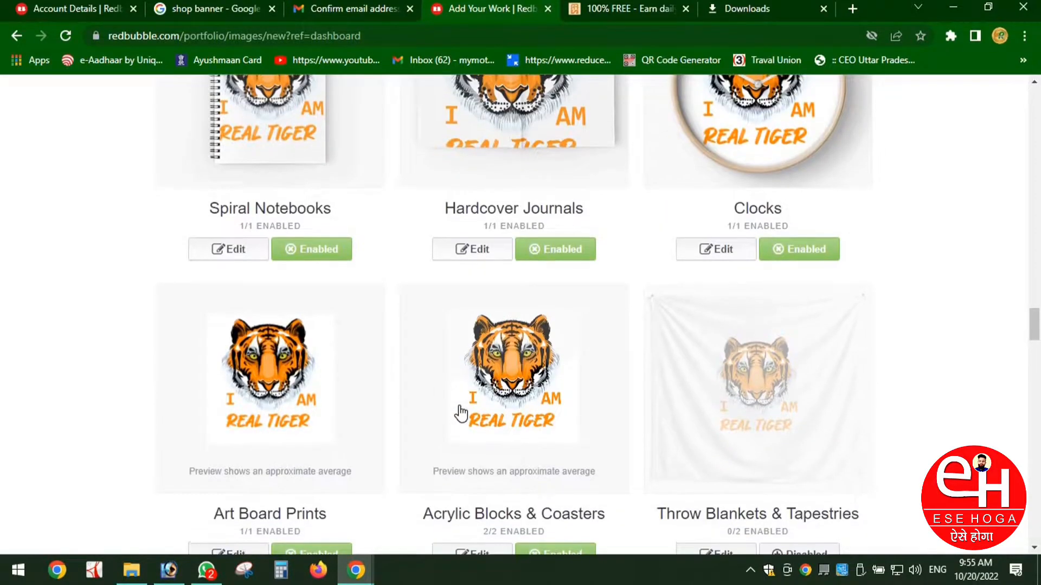
scroll(460, 414, up, 3)
scroll(456, 417, down, 3)
scroll(767, 369, down, 4)
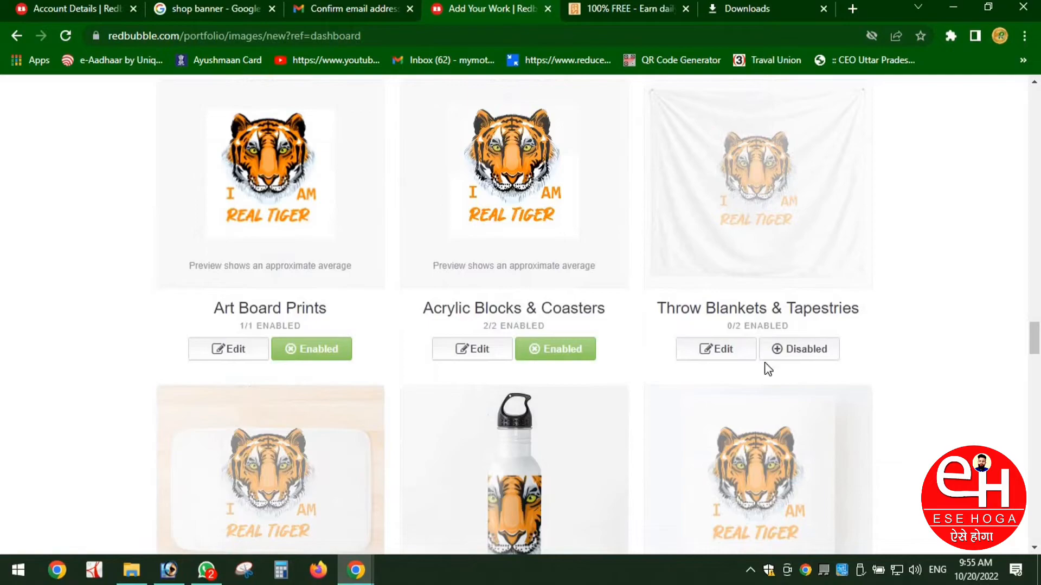
click(808, 349)
scroll(390, 396, down, 4)
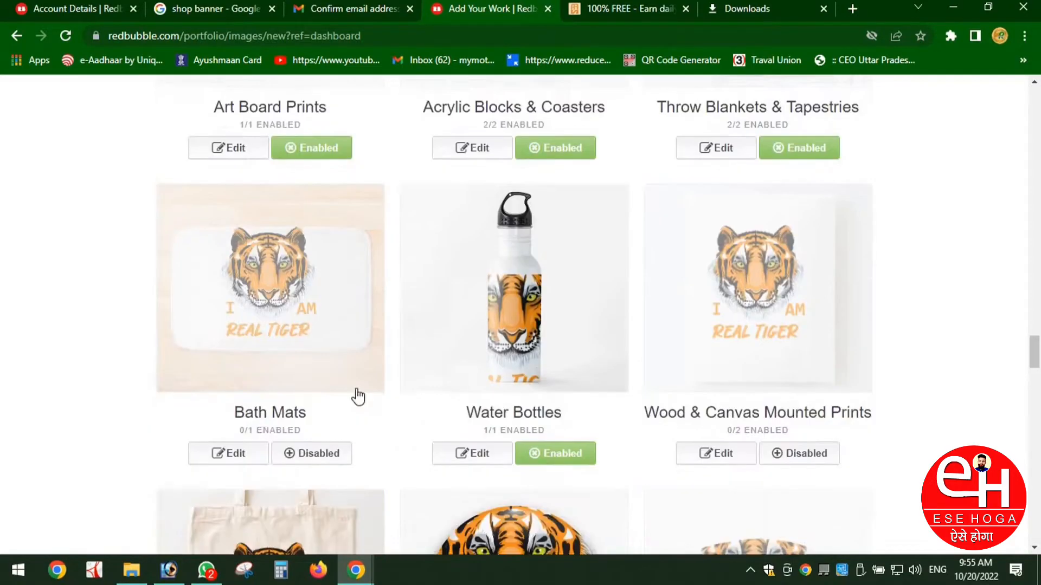
click(325, 455)
click(789, 457)
Step: Enable the design on Masks, Jigsaw Puzzles, Sleeveless Tops and Aprons
scroll(624, 441, down, 5)
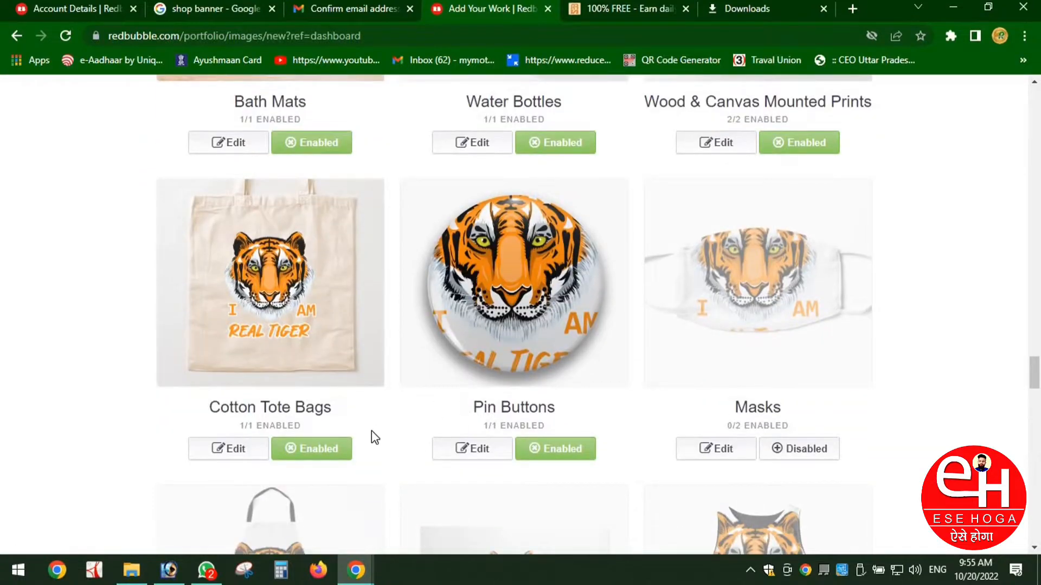
click(800, 451)
scroll(578, 431, down, 4)
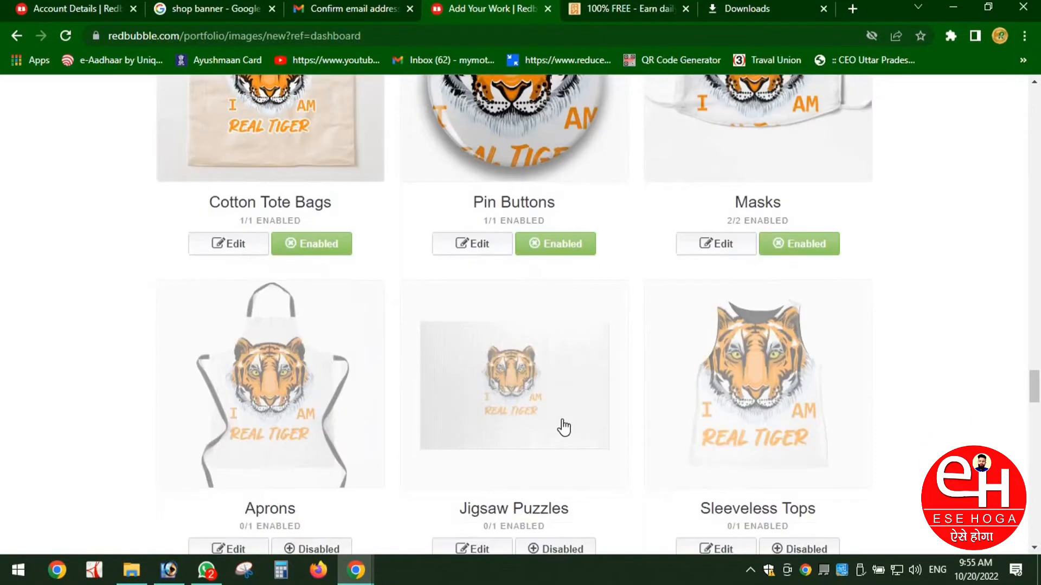
scroll(564, 427, down, 2)
click(579, 454)
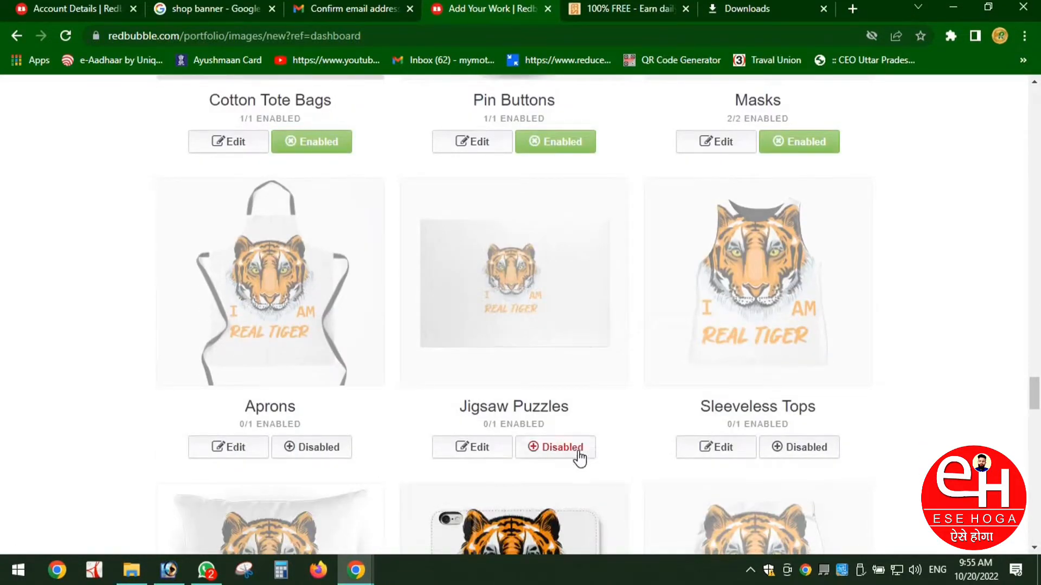
click(780, 455)
click(304, 449)
Step: Enable the design on Floor Pillows and Mini Skirts
scroll(358, 429, down, 5)
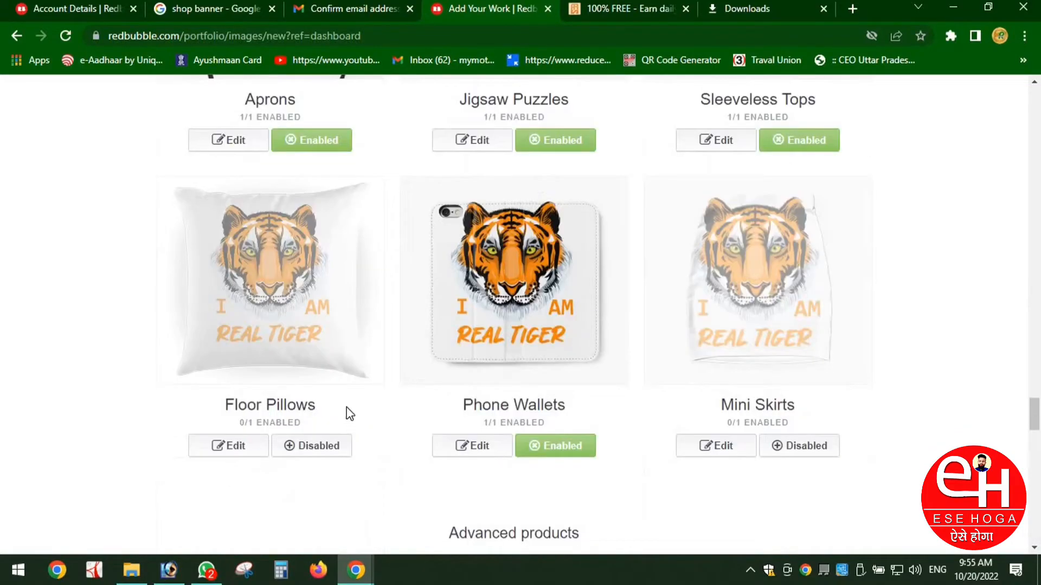
click(333, 449)
click(806, 450)
Step: Enable the advanced products Pet Bowls, Leggings, Socks, Backpacks and Duffle Bags for the design
scroll(553, 413, down, 5)
scroll(535, 379, down, 4)
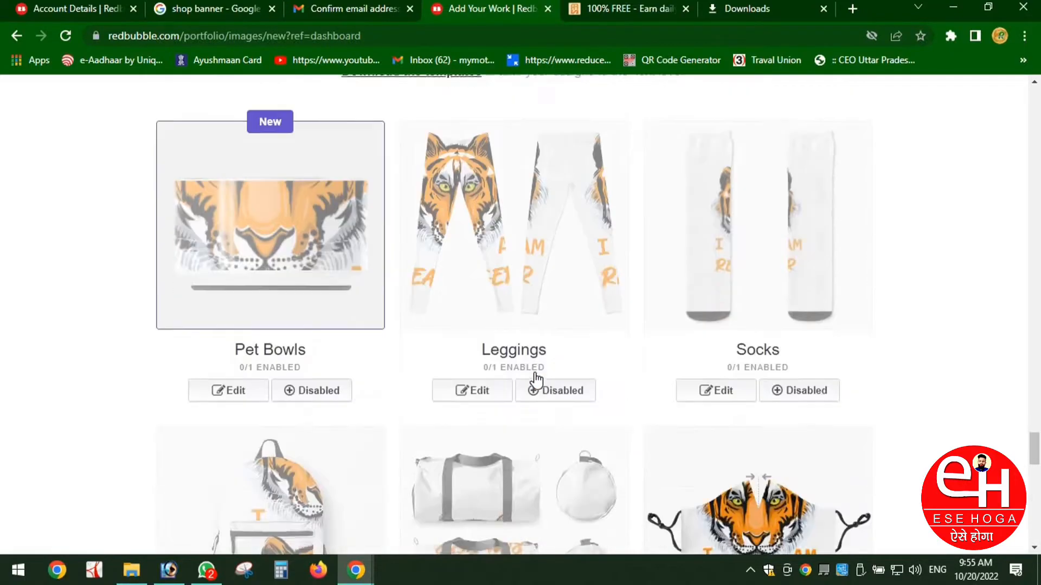
click(313, 390)
click(548, 390)
click(803, 392)
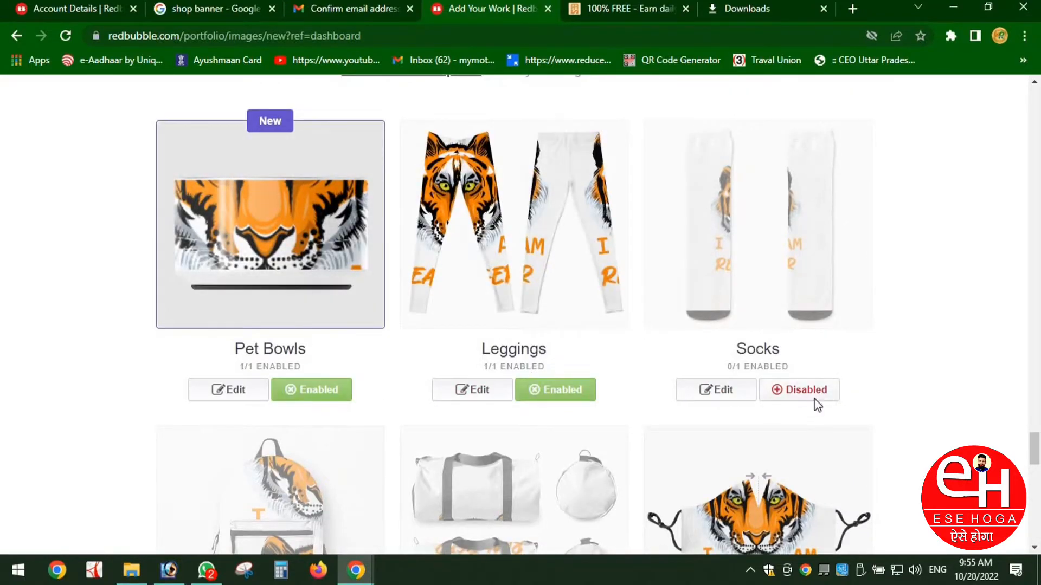
scroll(616, 428, down, 4)
click(334, 491)
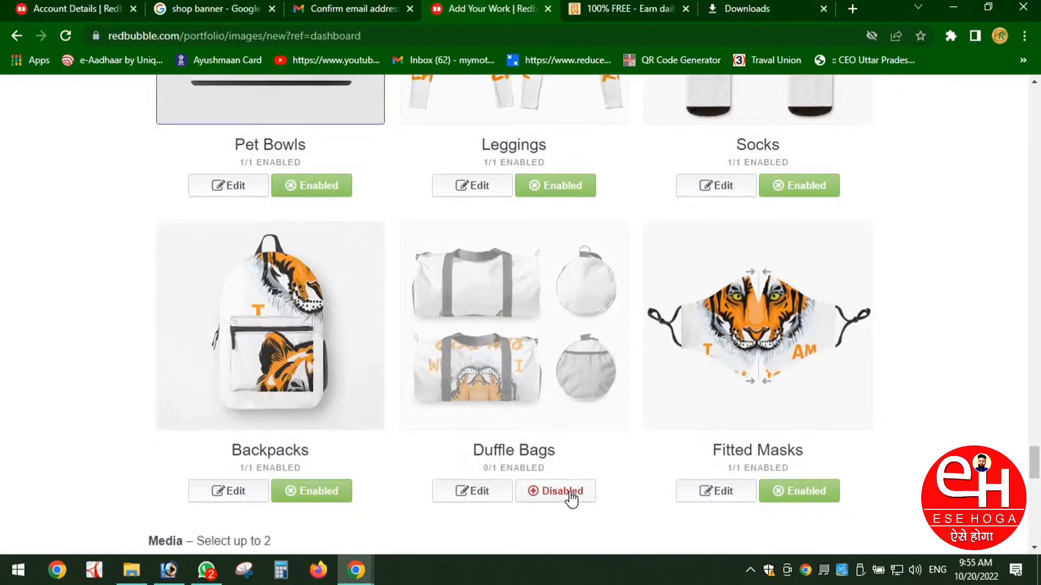
click(561, 492)
Step: Set the work's media to Design & Illustration and Digital Art, and mark it as not mature content
scroll(557, 472, down, 7)
scroll(472, 455, up, 2)
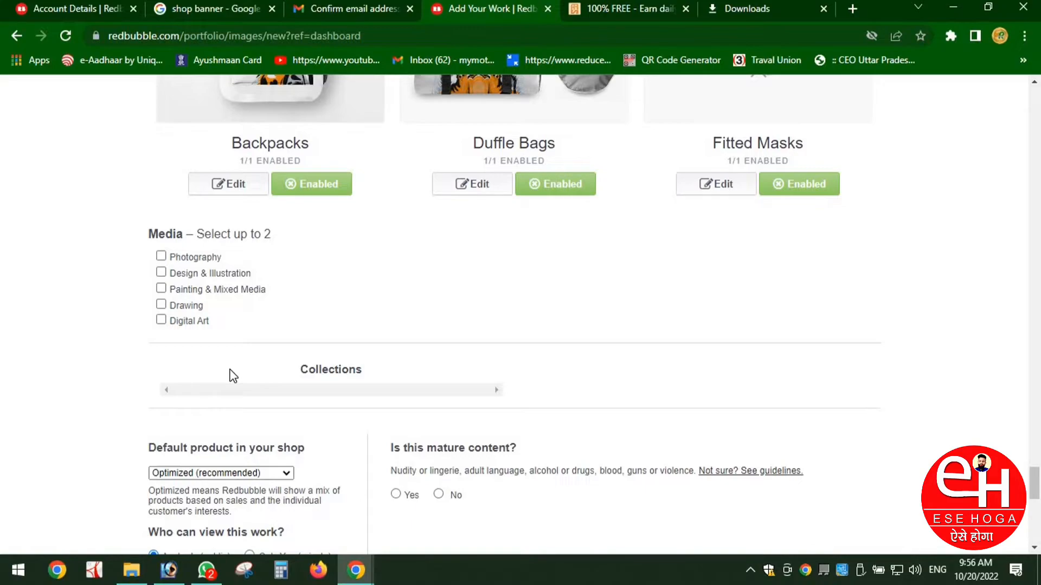
click(161, 277)
click(172, 321)
scroll(422, 367, down, 2)
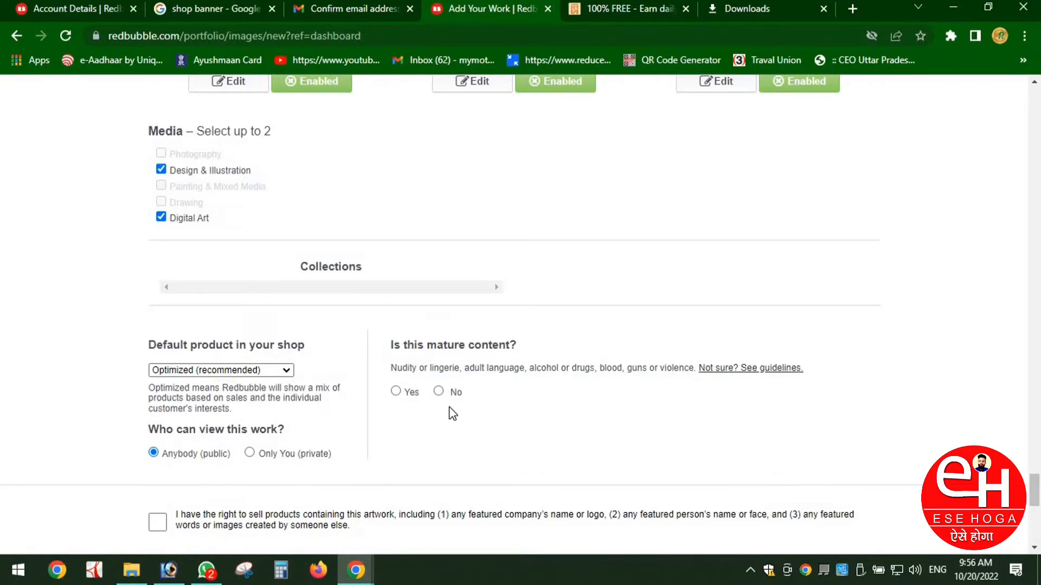
click(439, 392)
Step: Confirm the right to sell products containing this artwork and save the work
scroll(491, 422, down, 4)
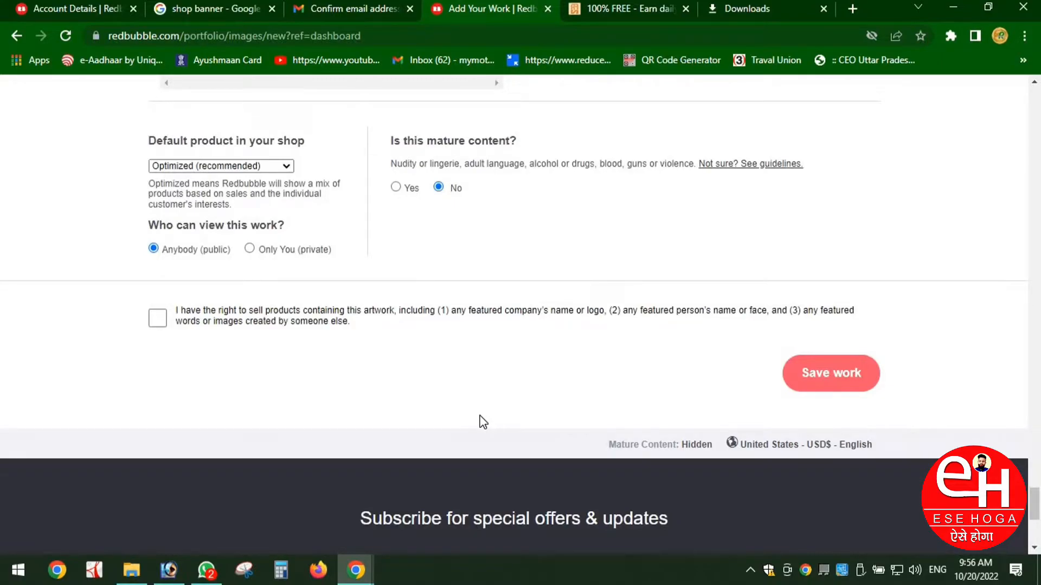
scroll(480, 418, down, 2)
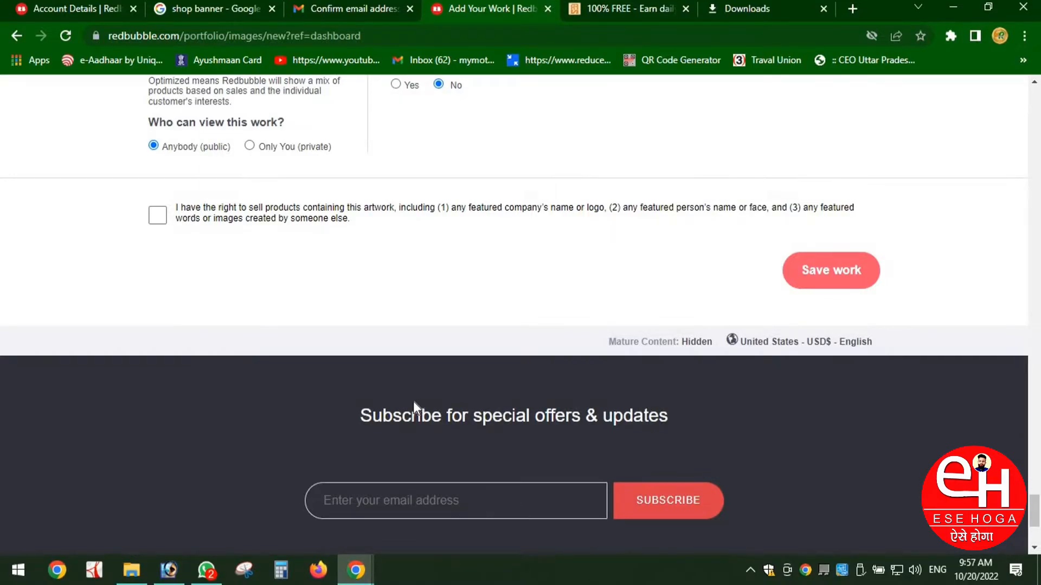
click(157, 216)
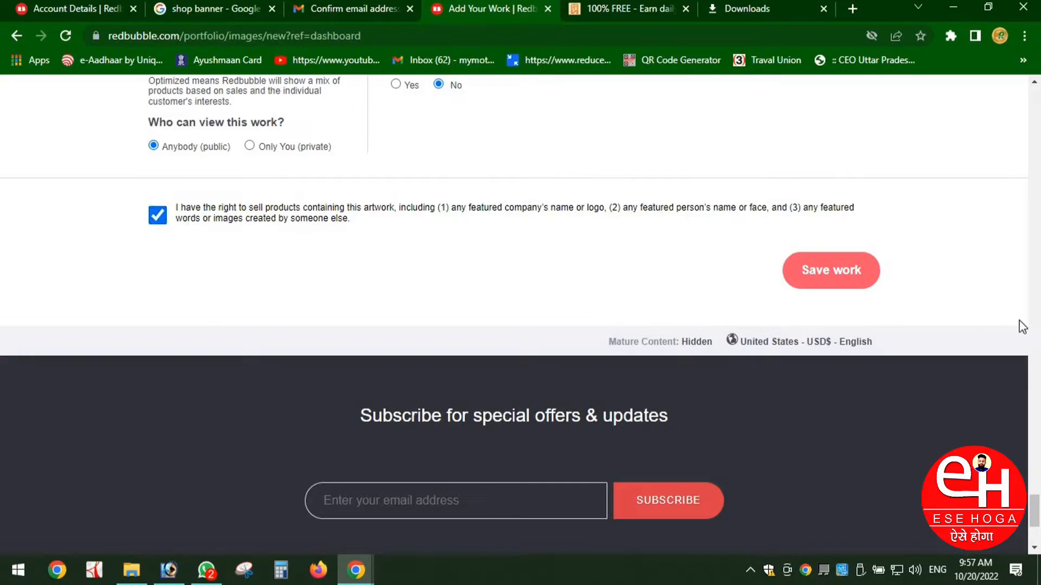
click(839, 284)
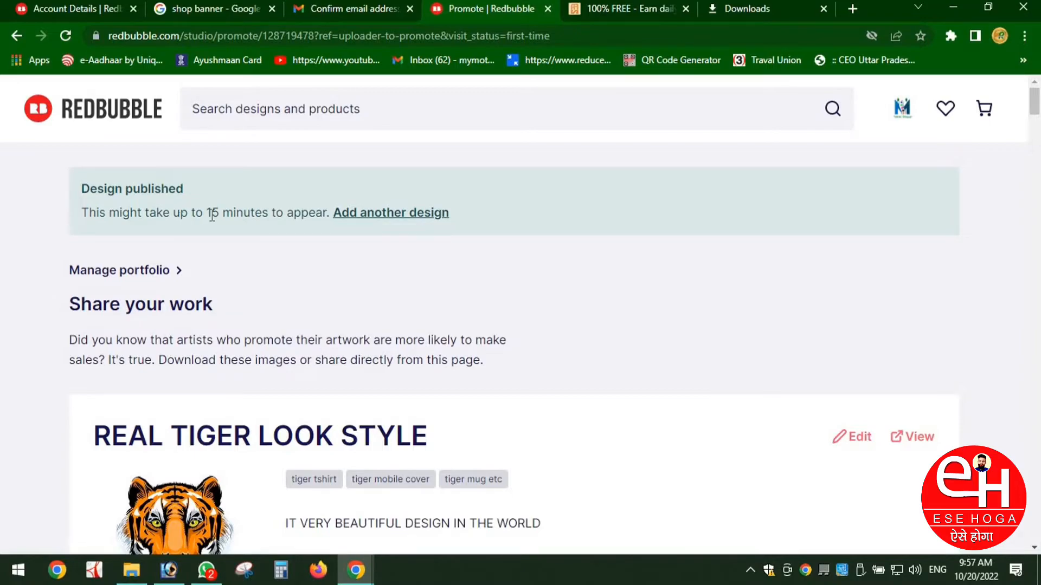
Step: Examine how the published tiger design looks on the hats, mats, pet products, masks, T-shirts, hoodies and tank tops
scroll(311, 274, down, 8)
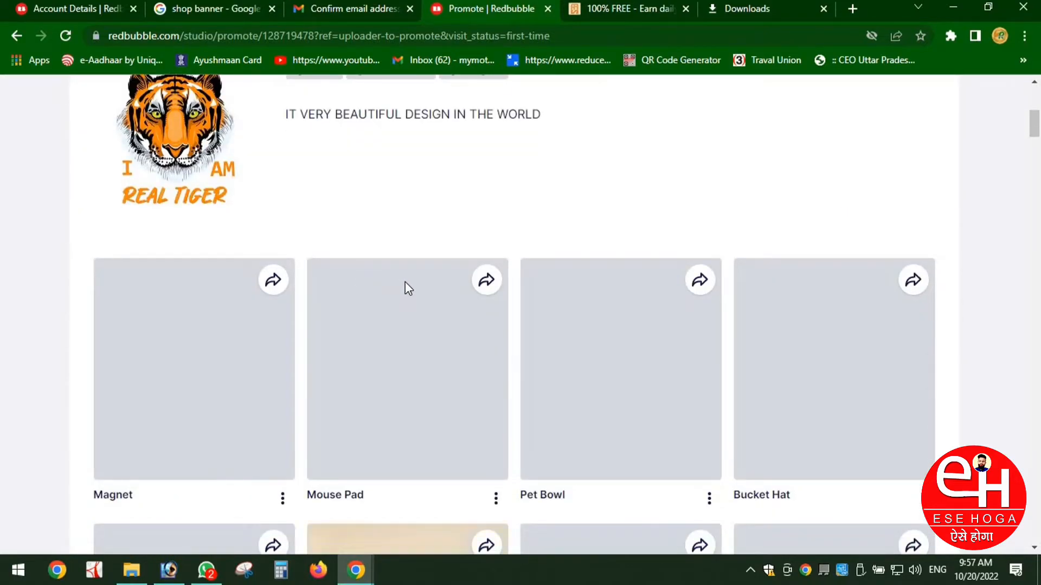
scroll(405, 281, down, 8)
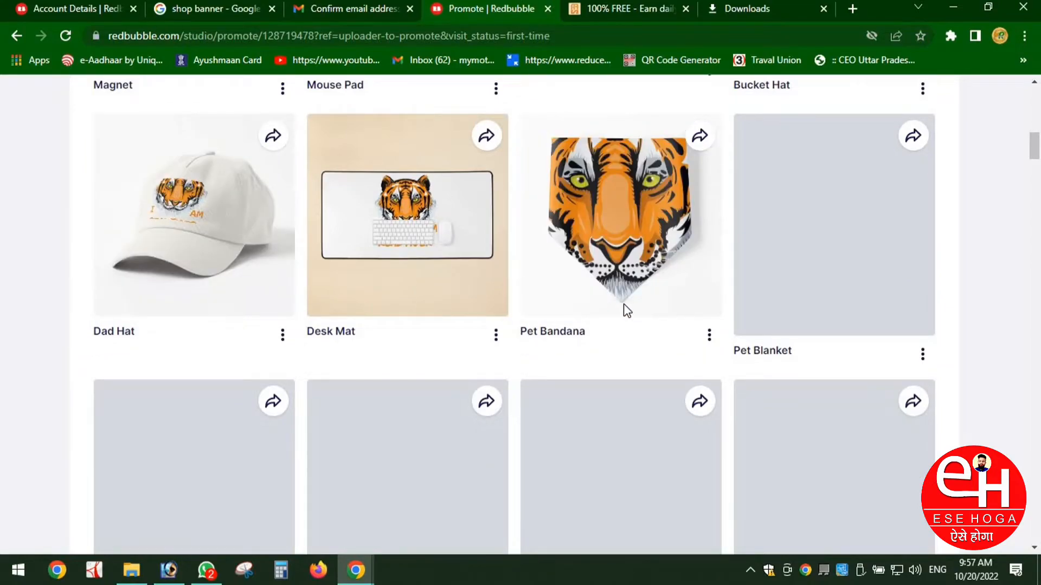
scroll(623, 304, down, 7)
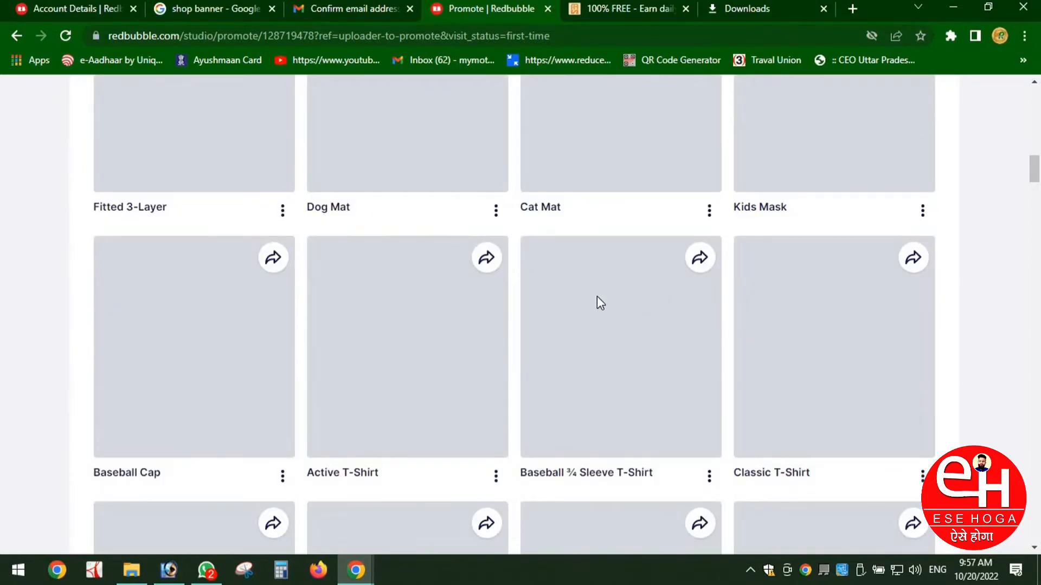
scroll(597, 296, up, 3)
scroll(597, 296, up, 2)
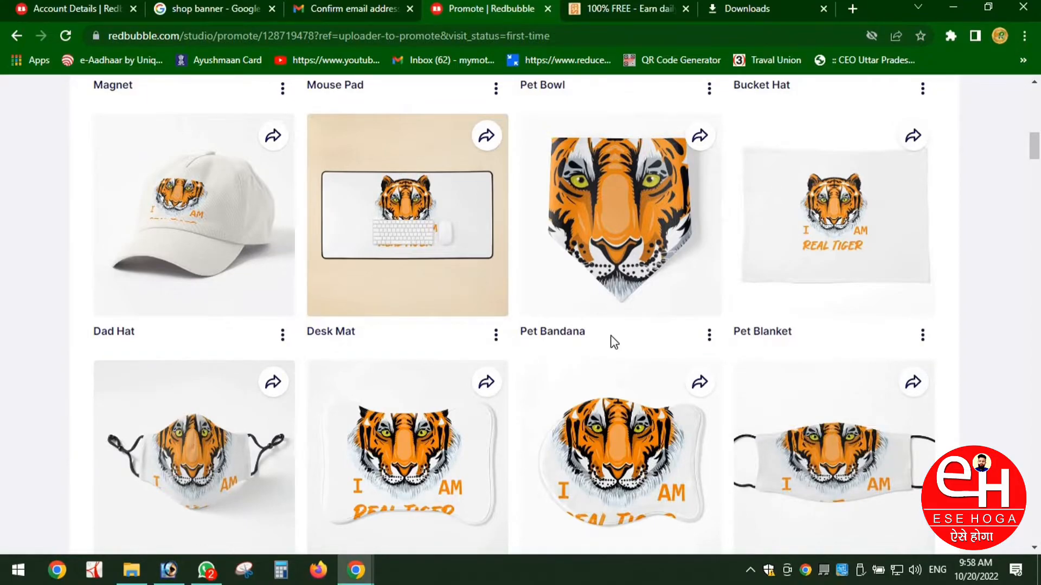
scroll(596, 296, down, 7)
scroll(638, 365, down, 6)
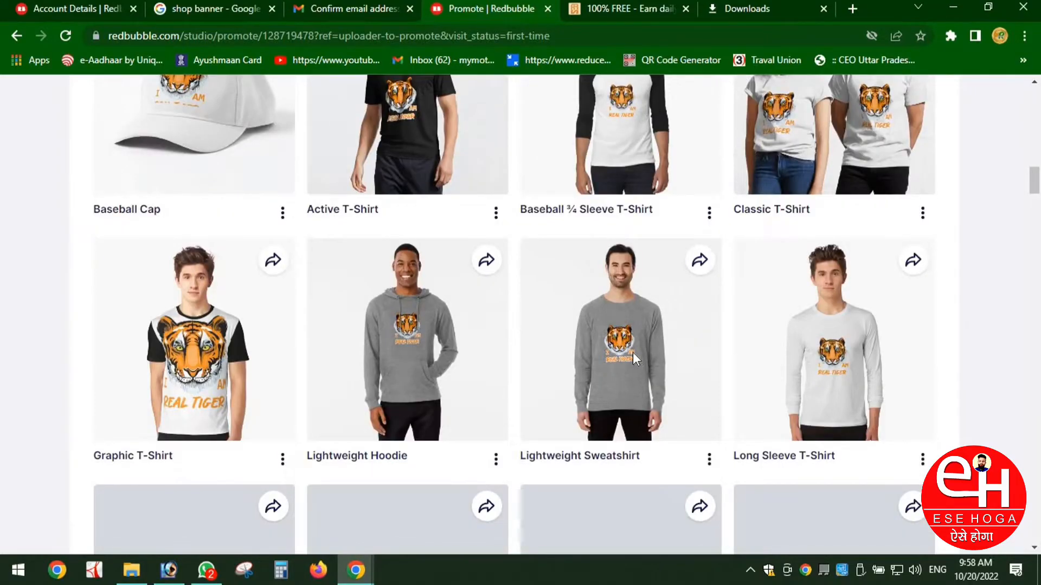
scroll(635, 390, down, 3)
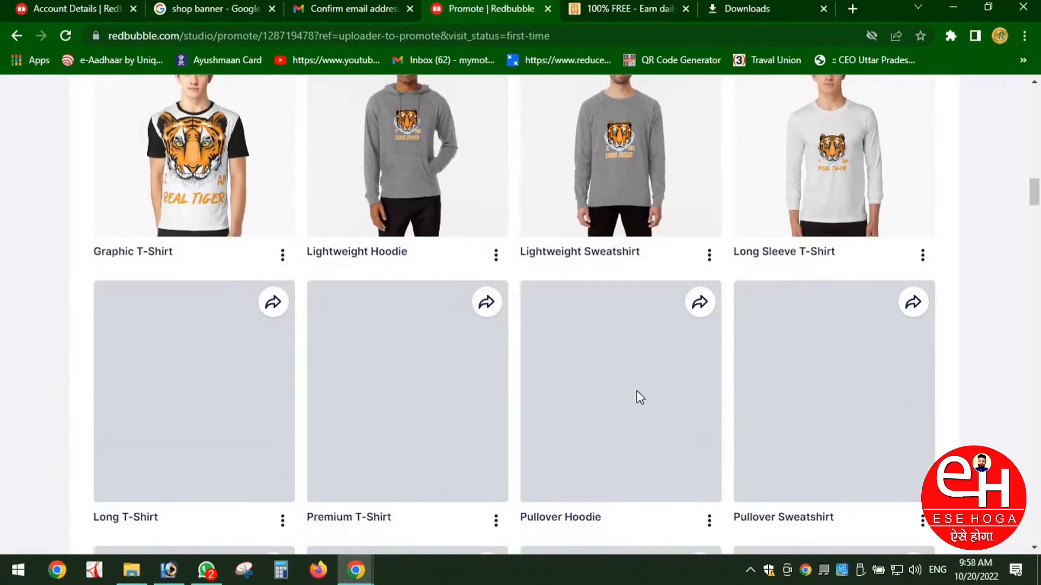
scroll(636, 391, down, 6)
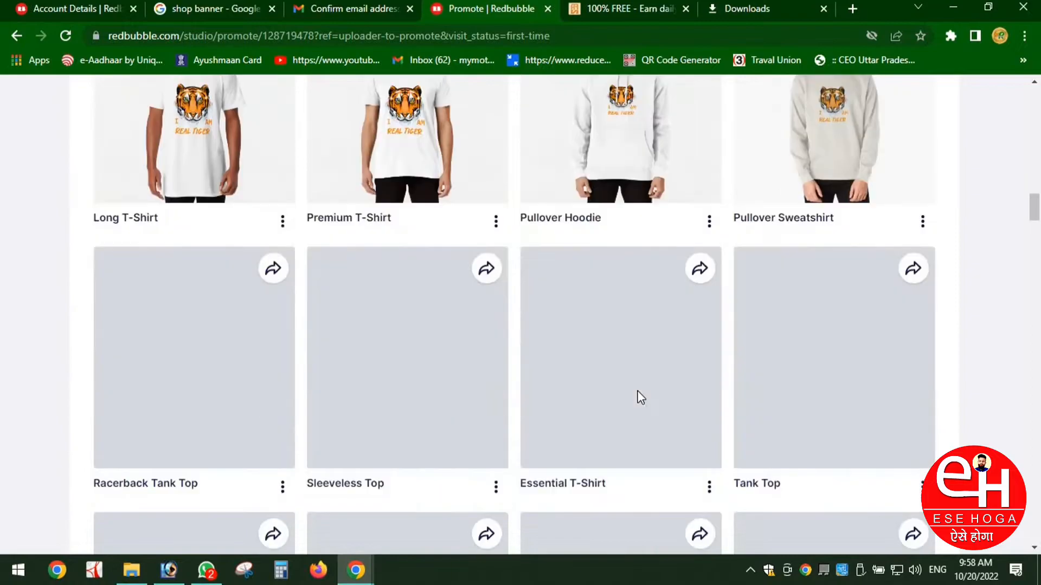
scroll(641, 398, up, 3)
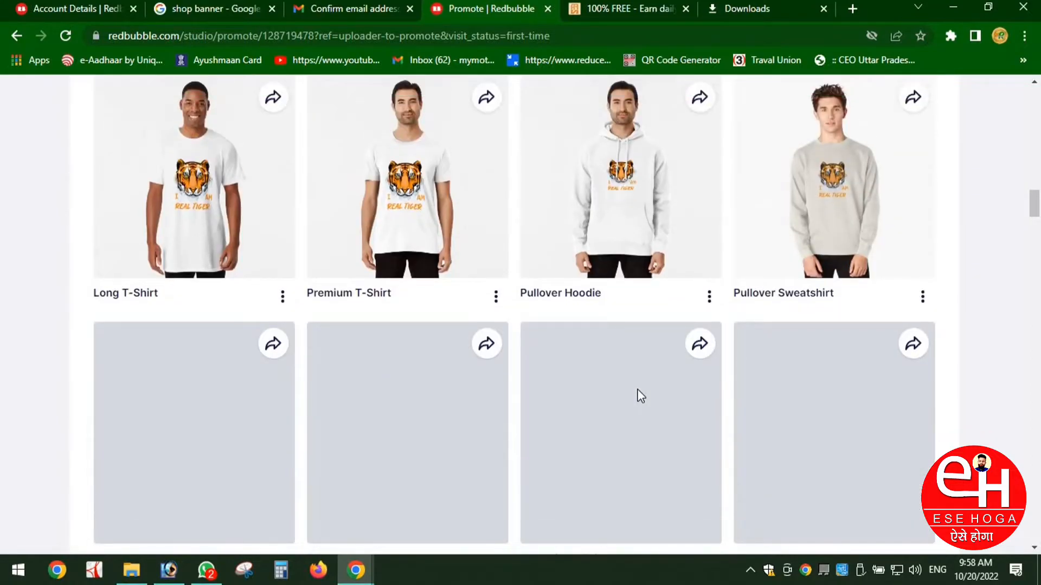
scroll(641, 396, down, 2)
scroll(640, 396, up, 2)
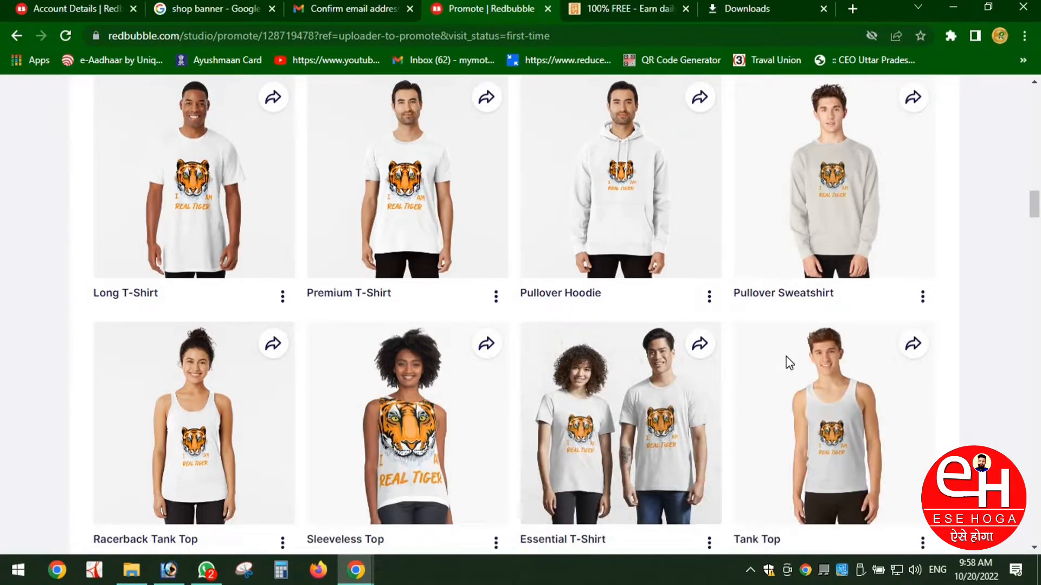
Step: Examine the design previews on the zipped hoodie, dresses, fitted T-shirts, leggings, mini skirt, stickers and laptop skin
scroll(787, 358, down, 6)
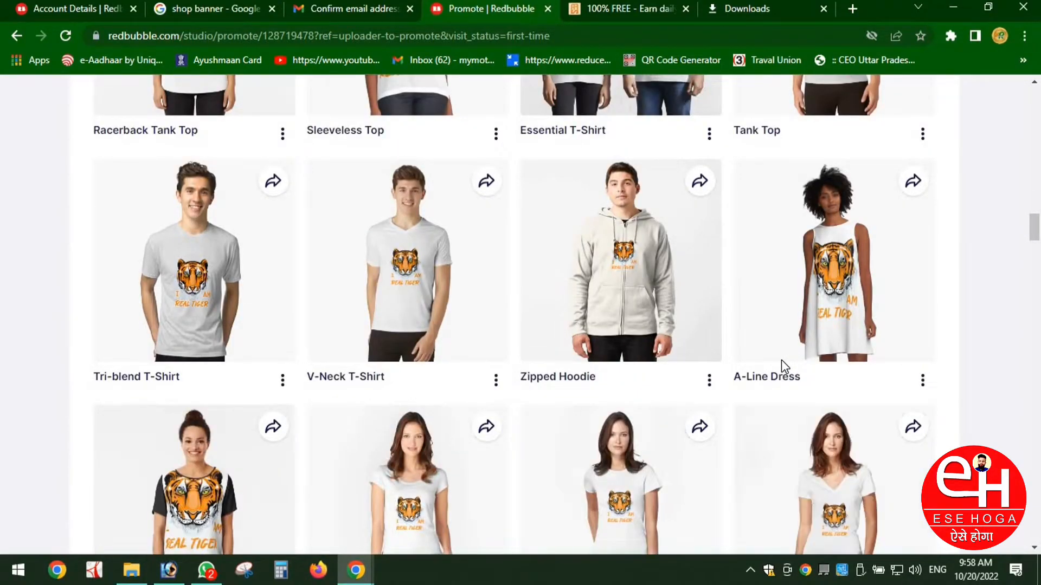
scroll(781, 360, down, 2)
scroll(782, 360, down, 2)
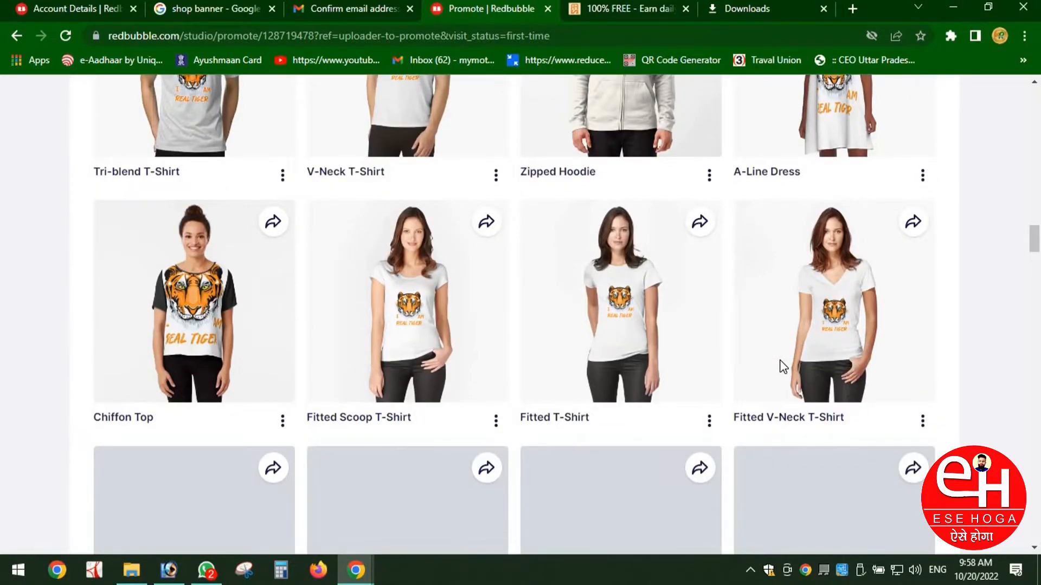
scroll(784, 367, down, 5)
scroll(783, 367, up, 3)
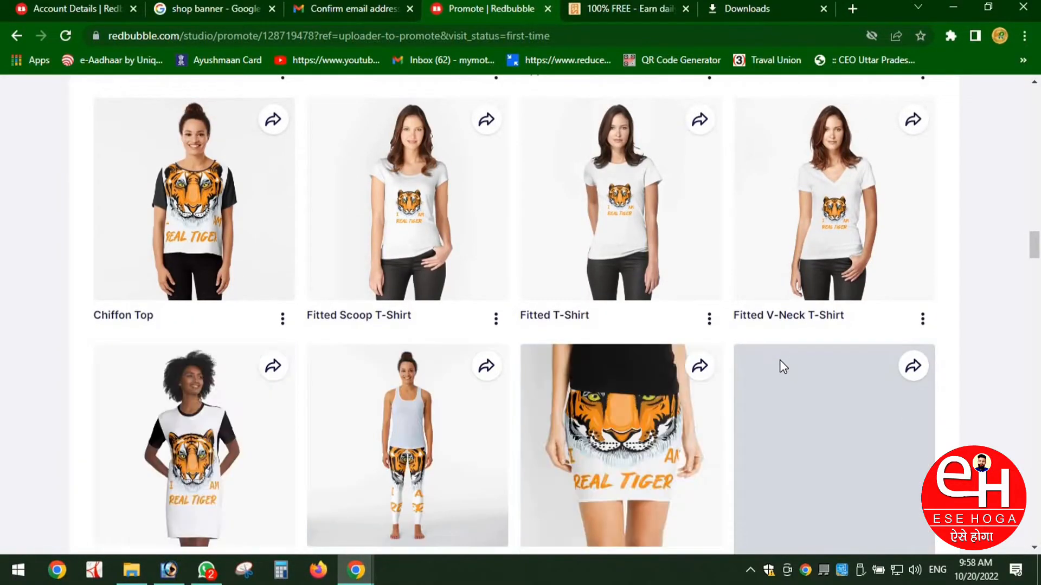
scroll(781, 363, down, 2)
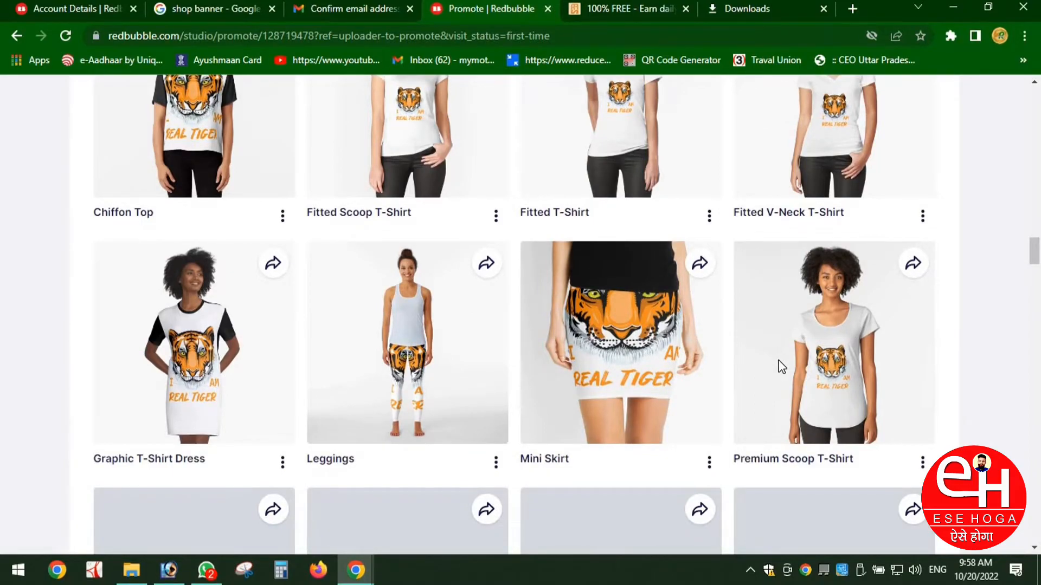
scroll(782, 367, down, 2)
scroll(781, 367, down, 5)
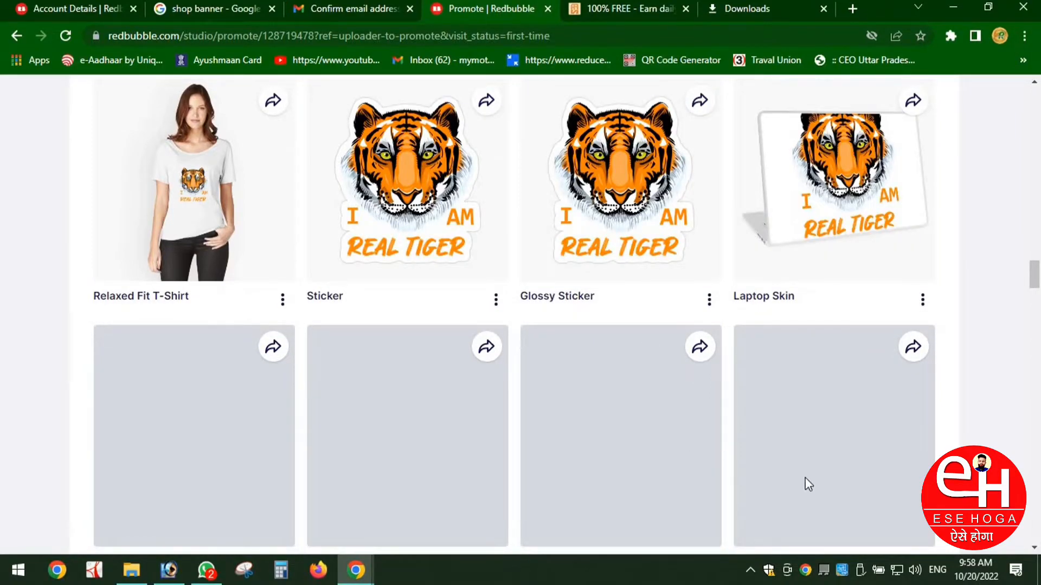
scroll(806, 477, up, 1)
scroll(806, 484, up, 1)
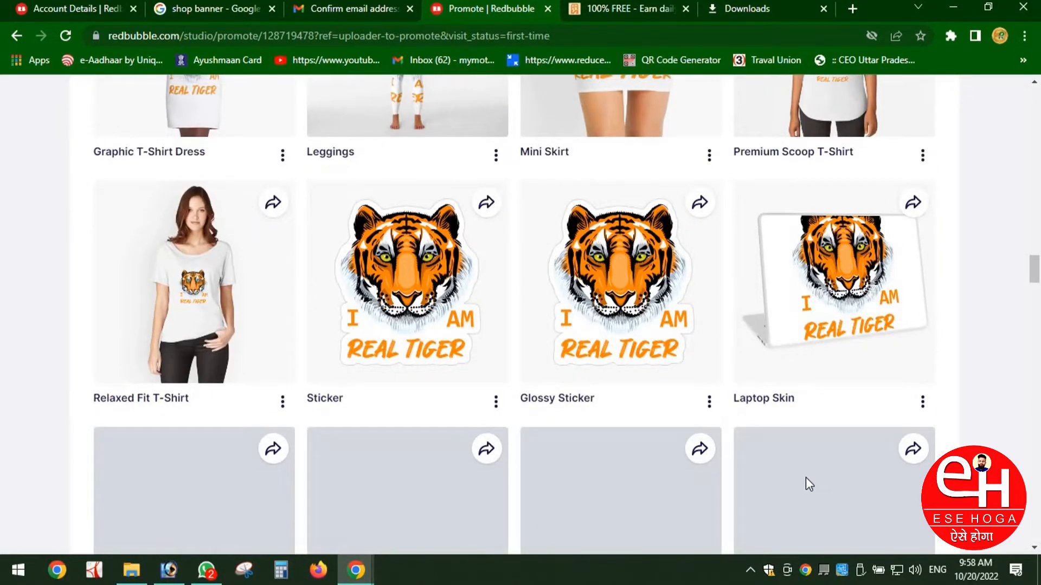
Step: Examine the design previews on the laptop sleeve, iPad and phone cases, art prints, postcard, poster and tapestry
scroll(806, 477, down, 4)
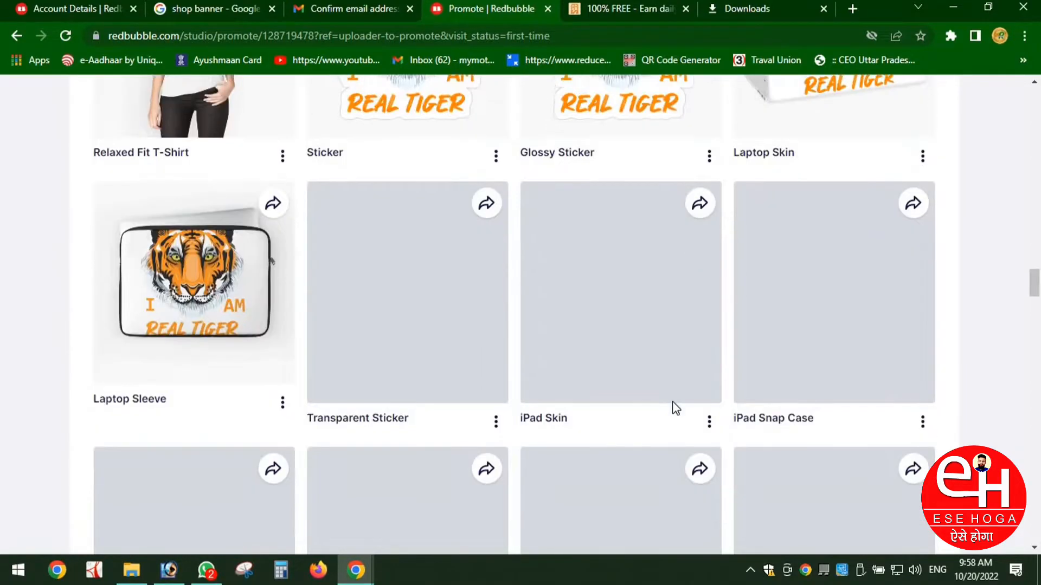
scroll(673, 408, down, 4)
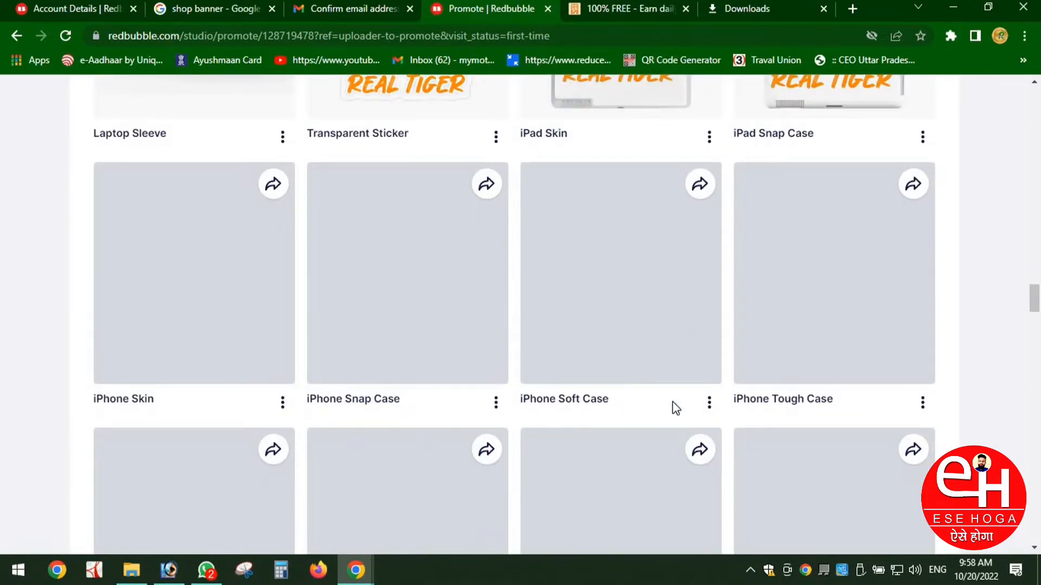
scroll(676, 408, up, 2)
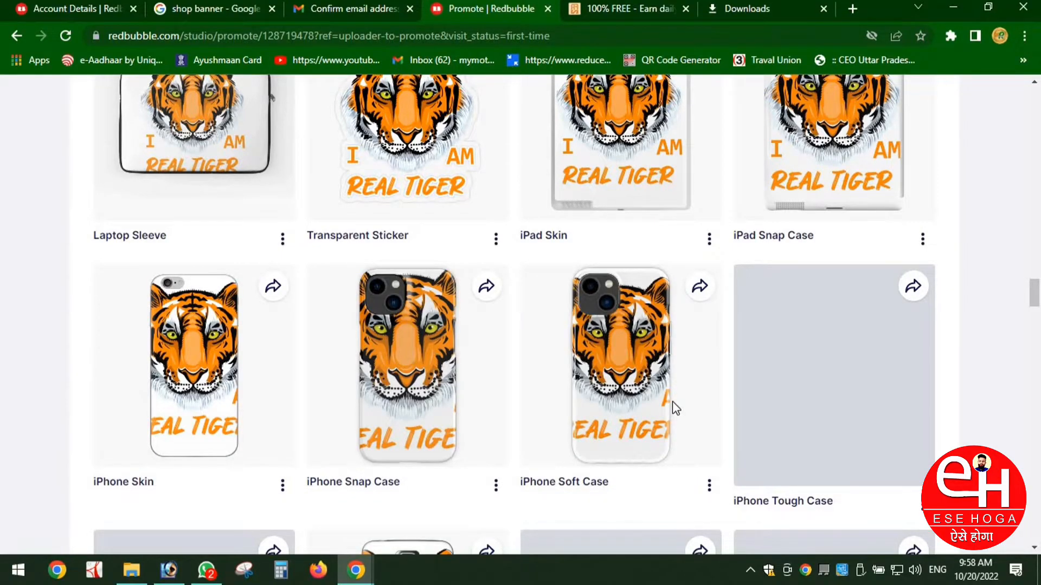
scroll(673, 404, down, 6)
scroll(673, 403, down, 4)
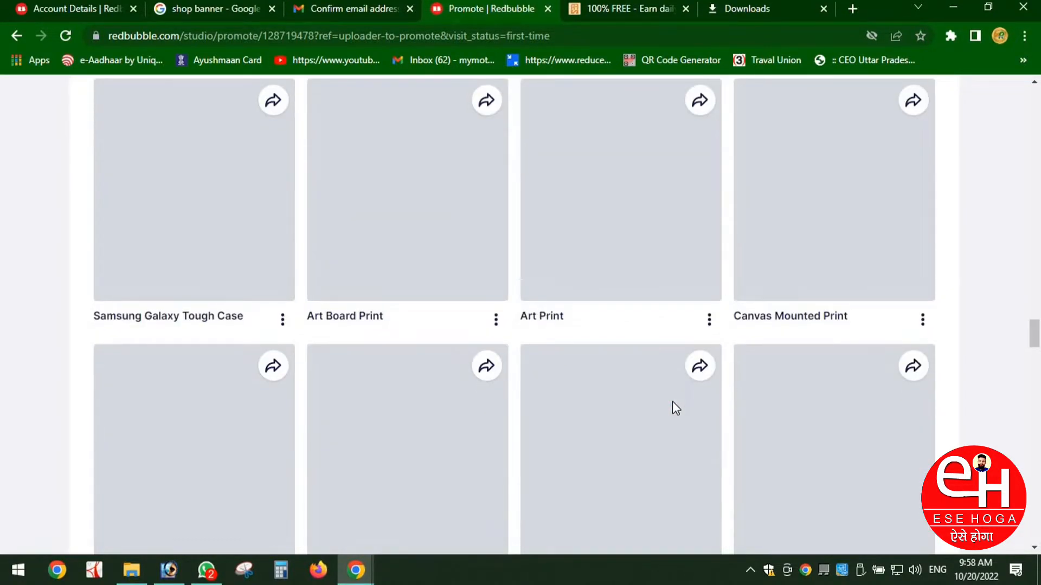
scroll(672, 403, down, 9)
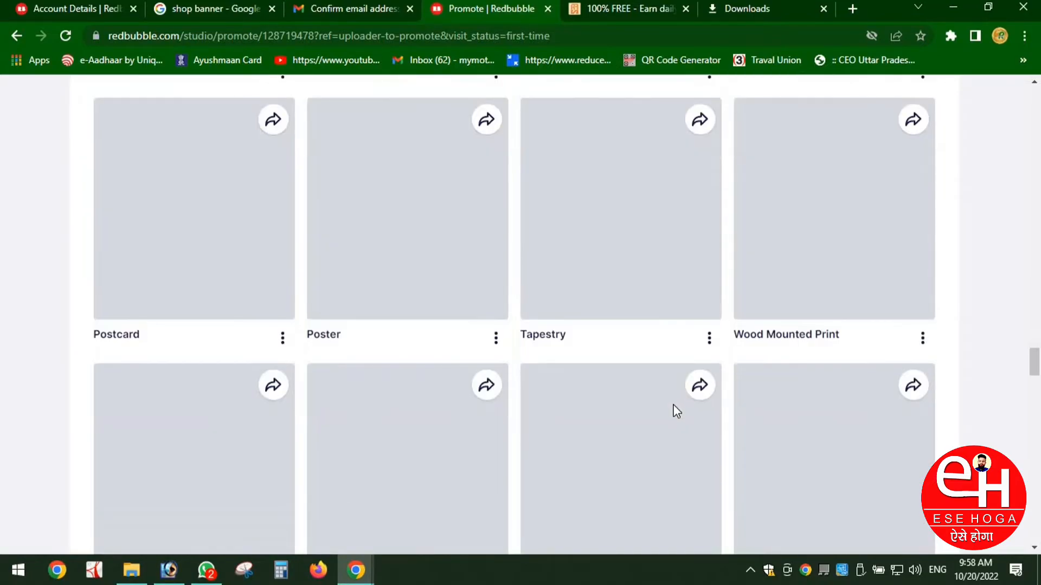
scroll(673, 407, up, 11)
scroll(674, 407, up, 7)
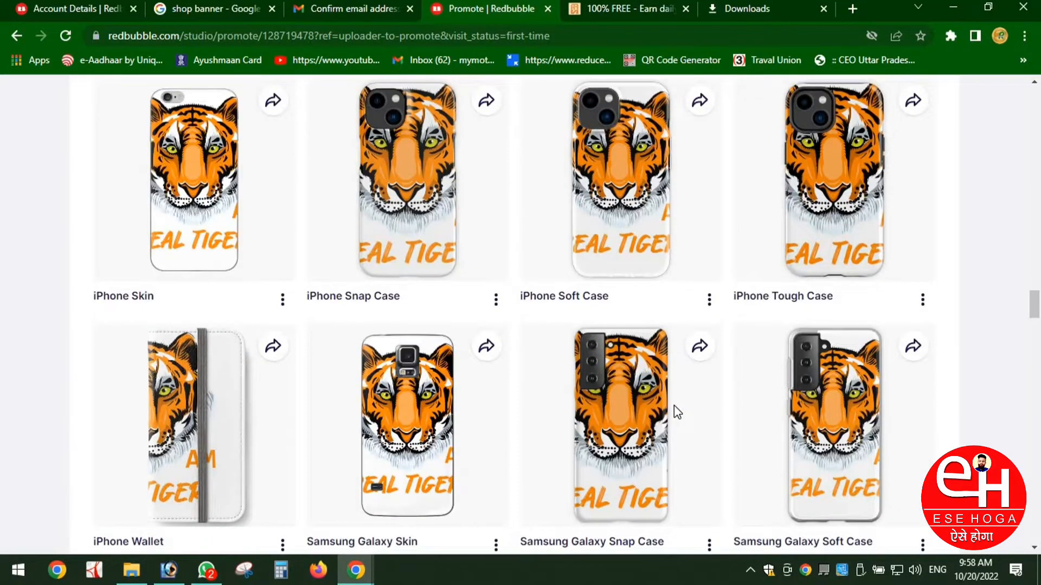
scroll(676, 407, down, 12)
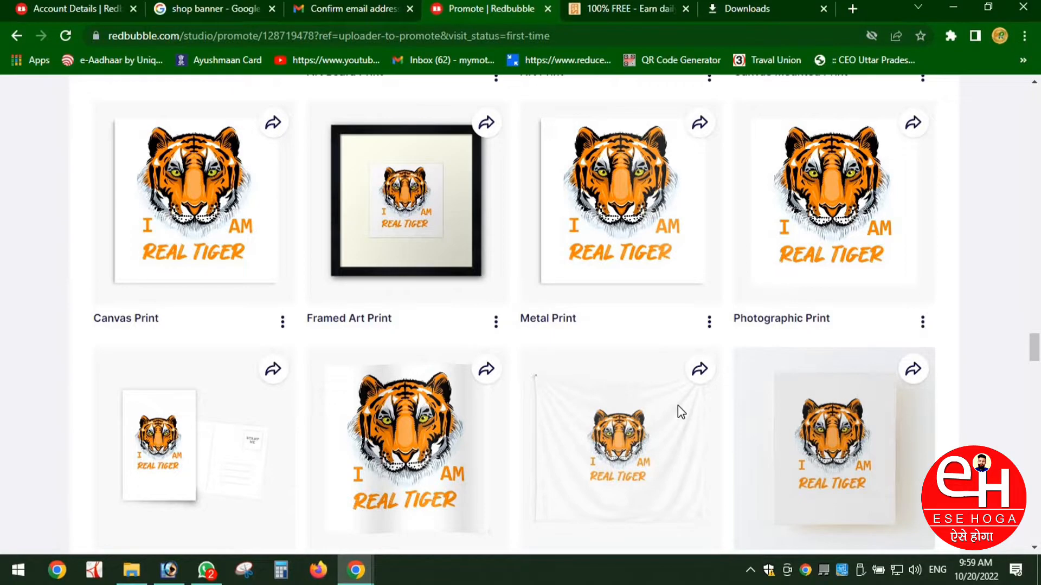
scroll(678, 405, down, 8)
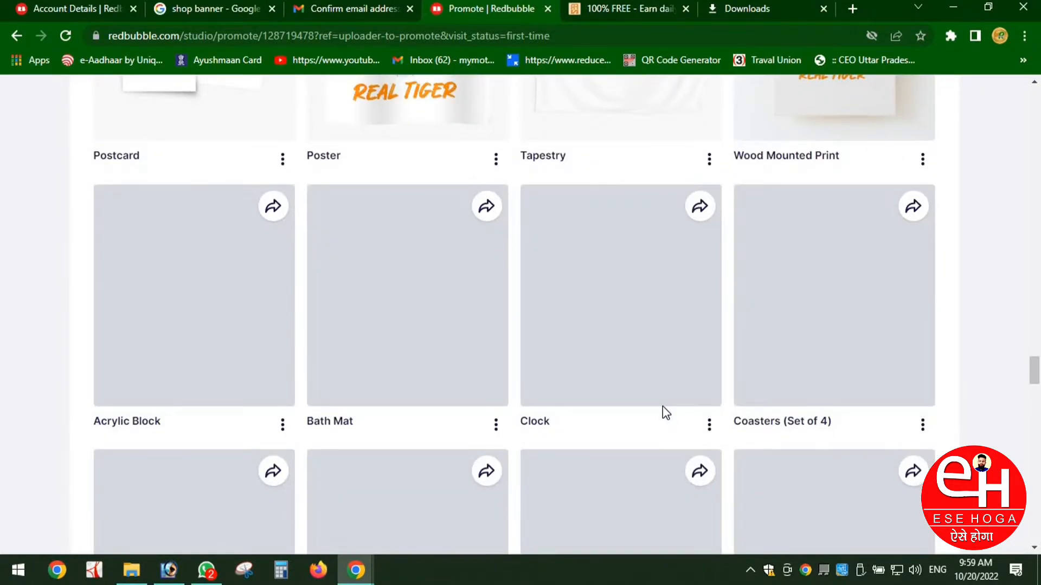
scroll(663, 406, up, 20)
scroll(672, 413, up, 20)
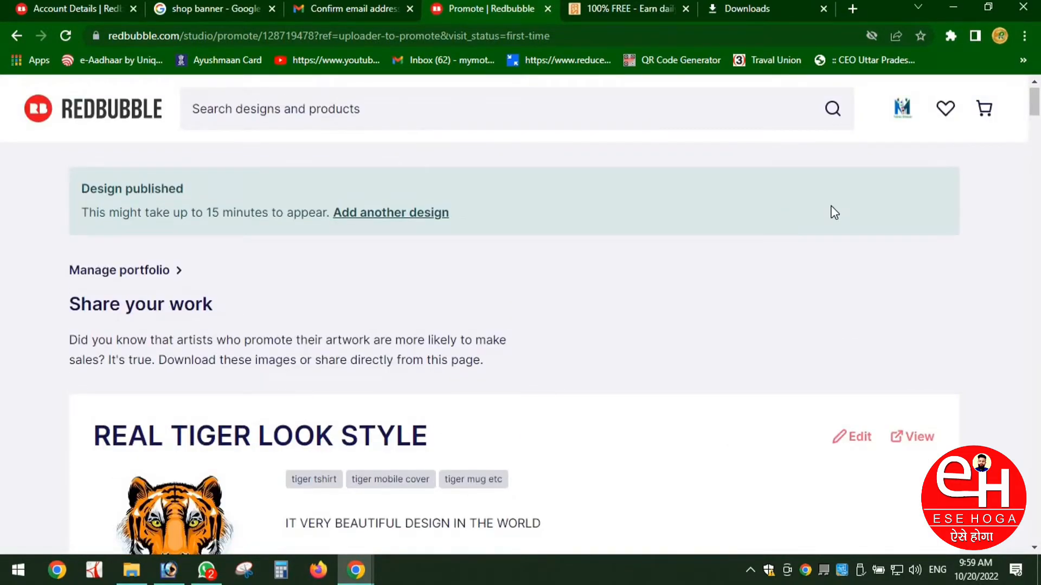
Step: Go to the account settings and open the artist's Product Pricing page
click(902, 110)
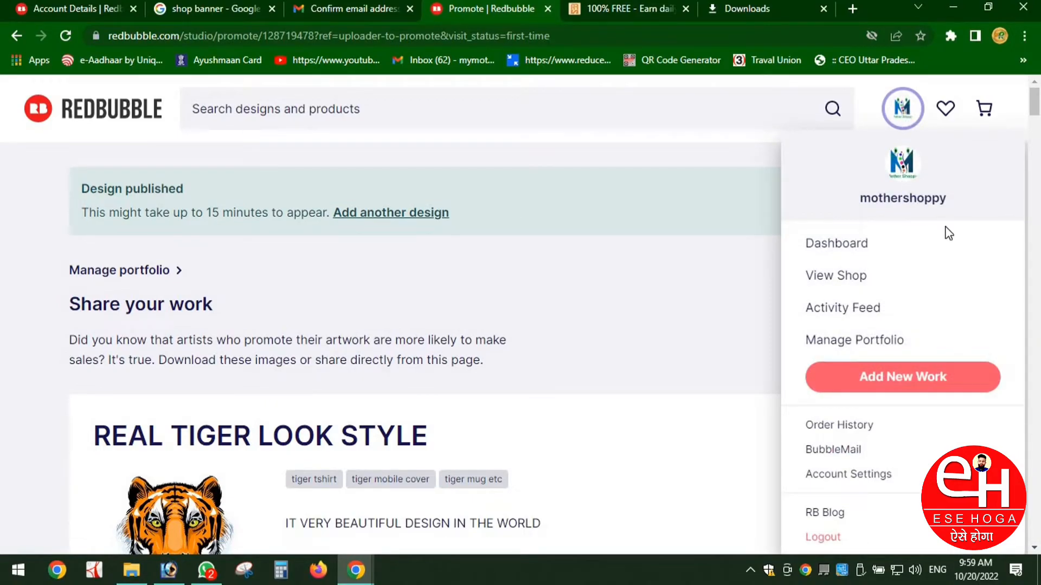
click(868, 476)
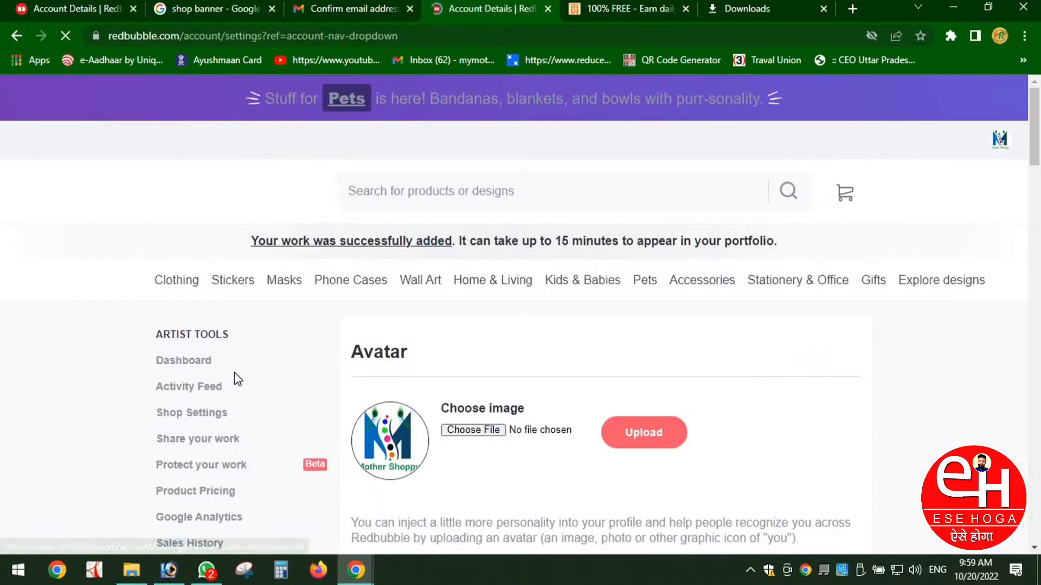
scroll(248, 381, down, 2)
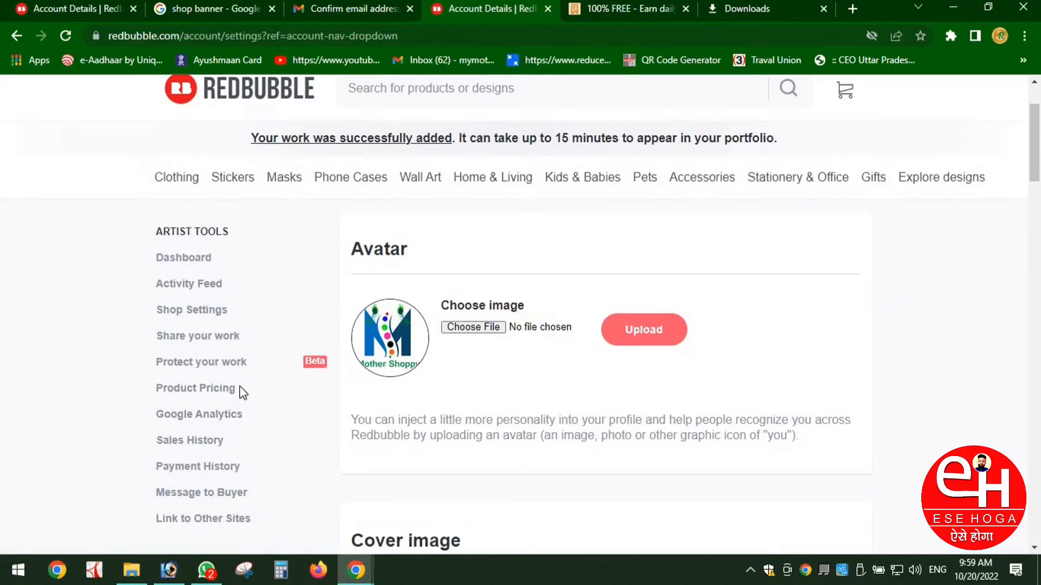
scroll(241, 386, down, 4)
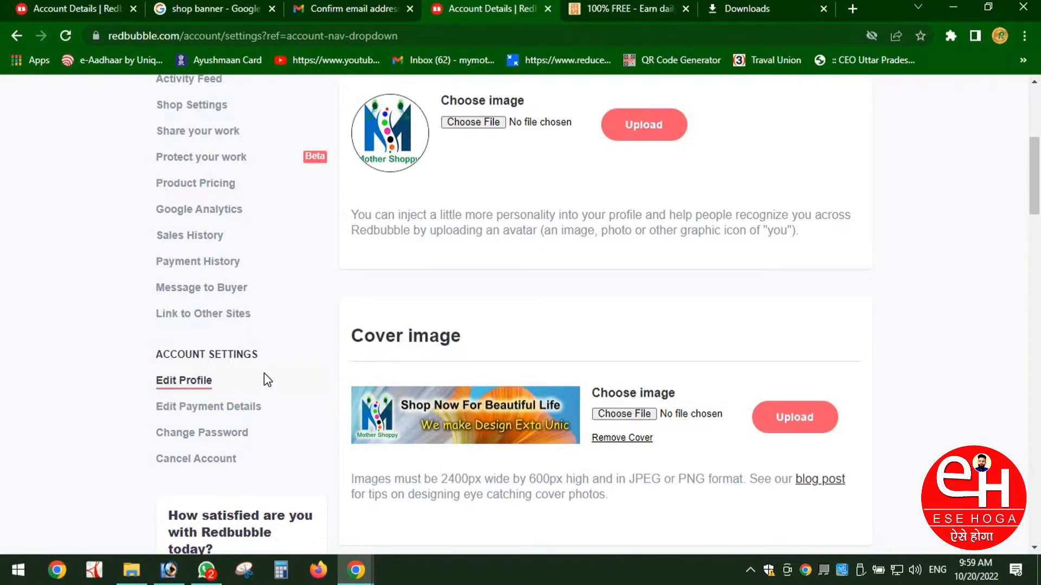
click(218, 183)
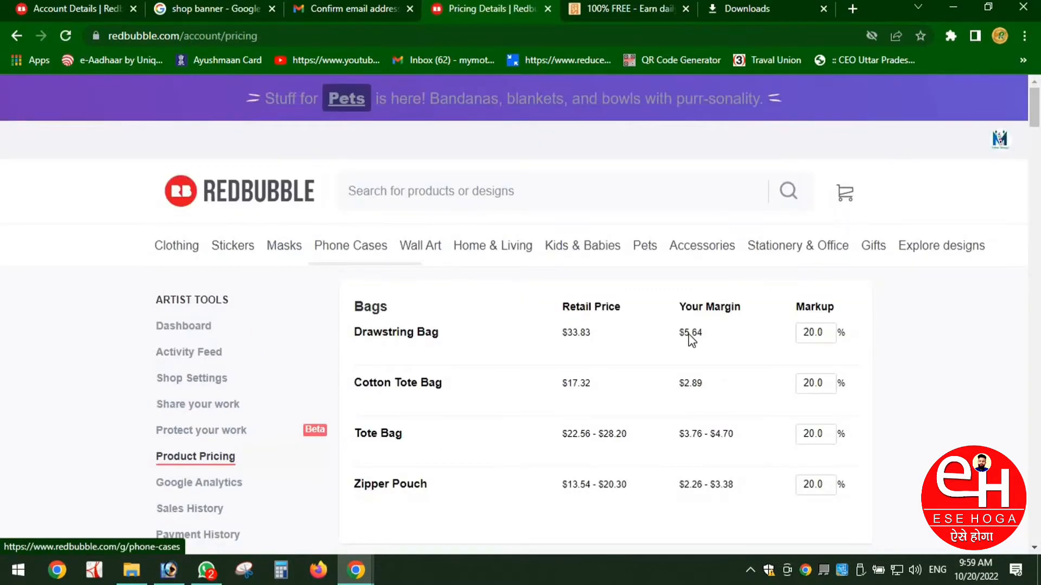
Step: Examine the retail prices, margins and markups listed for the bags, clothing and home decor products
scroll(694, 358, down, 2)
scroll(695, 361, down, 6)
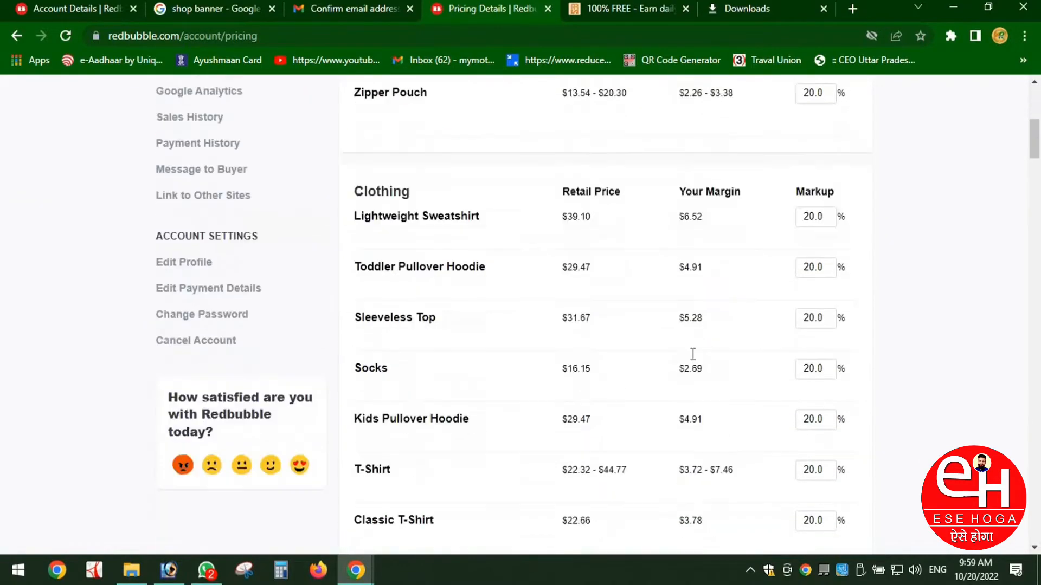
scroll(678, 298, up, 6)
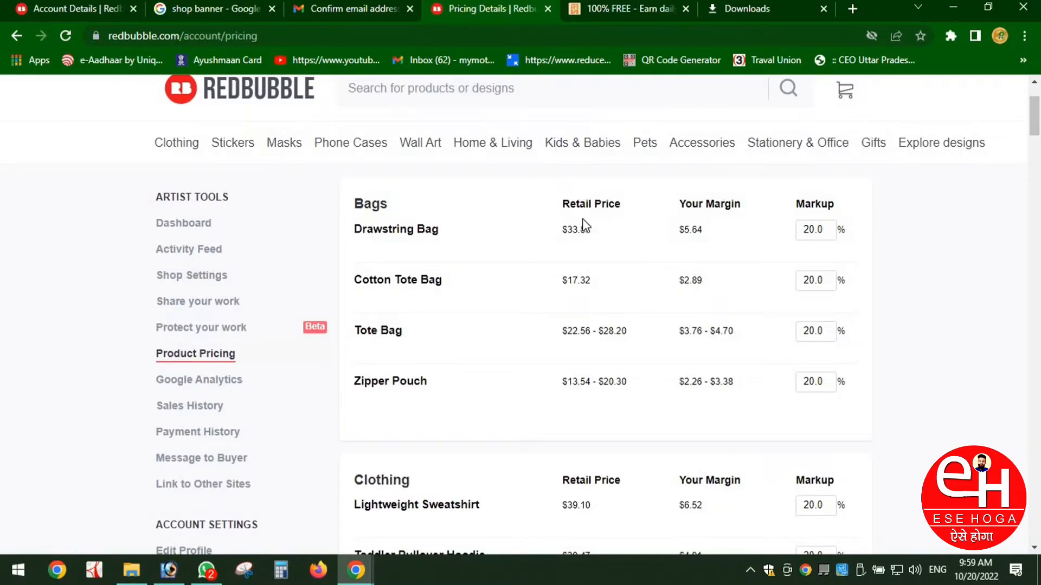
scroll(563, 316, down, 4)
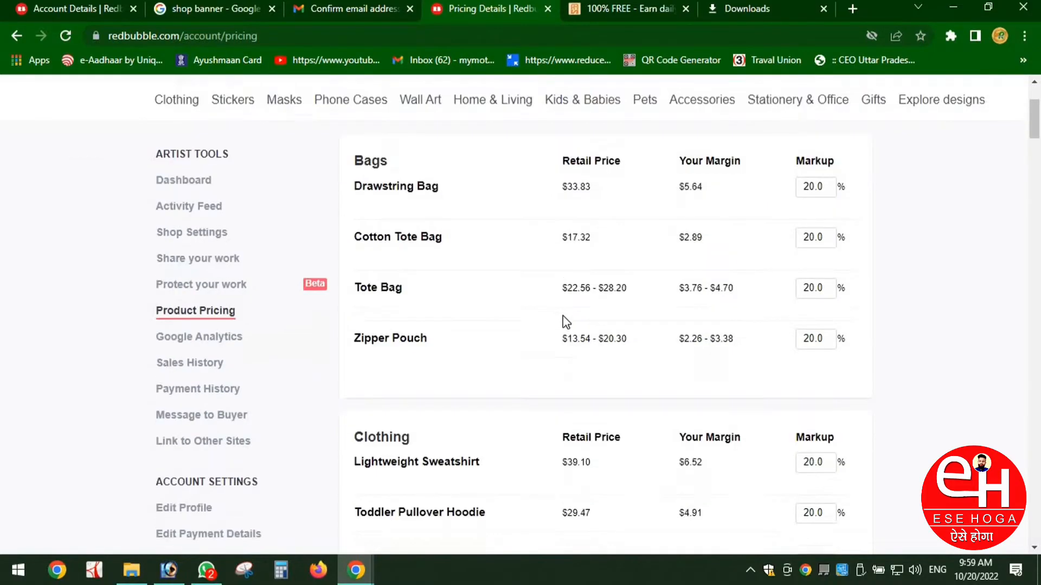
scroll(580, 342, down, 8)
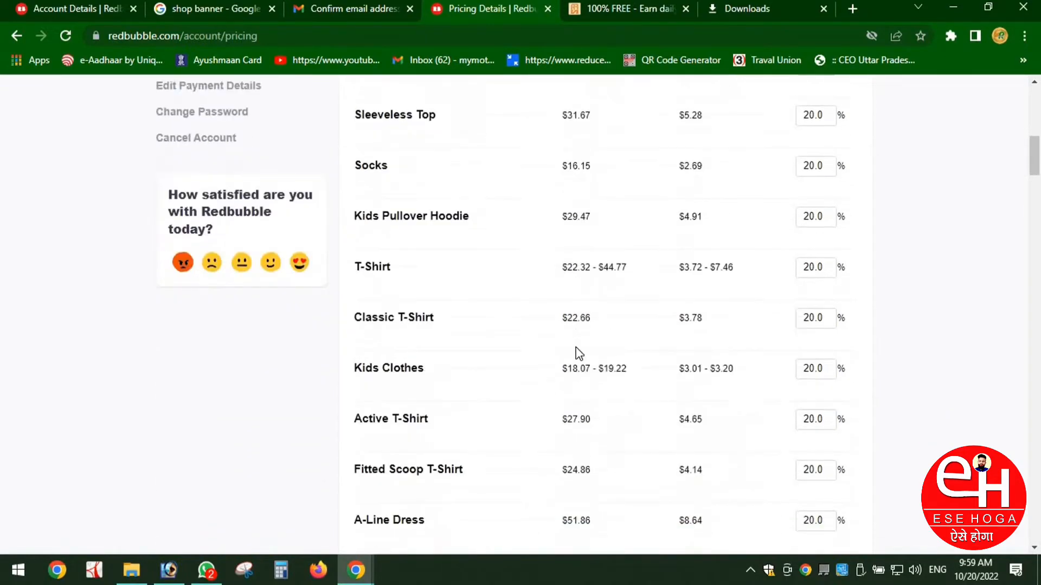
scroll(579, 360, down, 13)
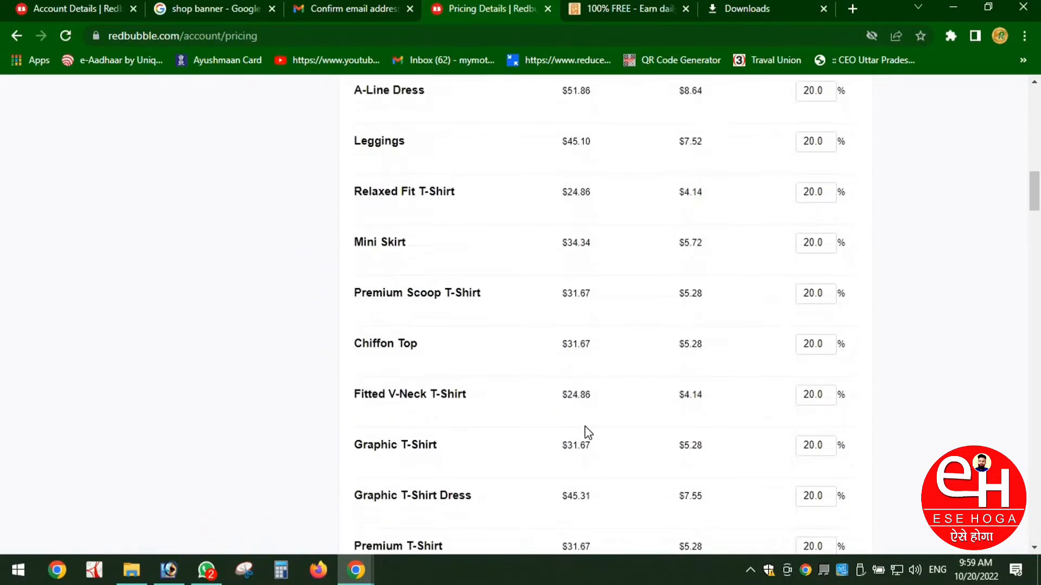
scroll(586, 432, down, 12)
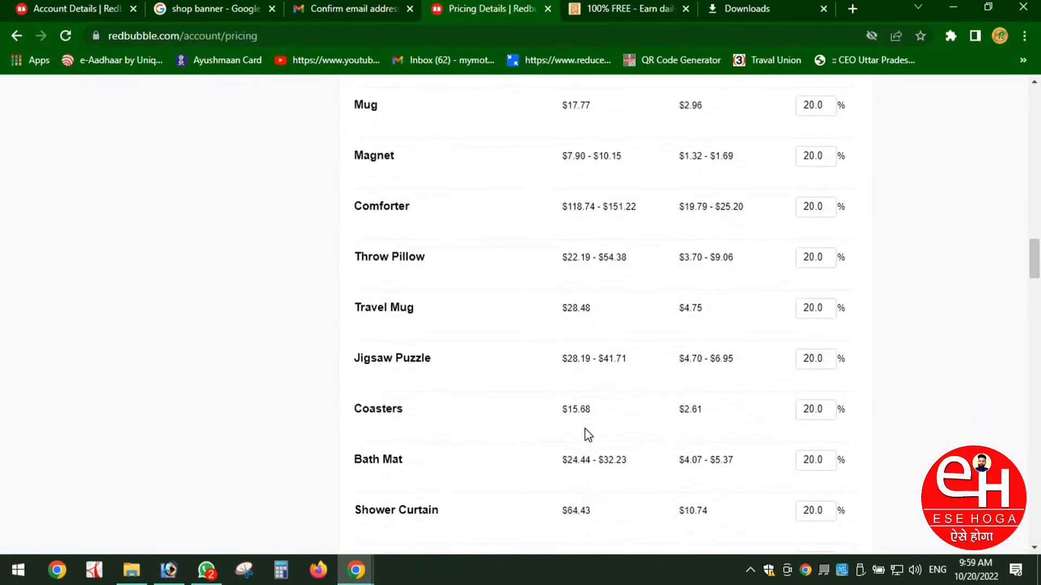
scroll(585, 432, up, 20)
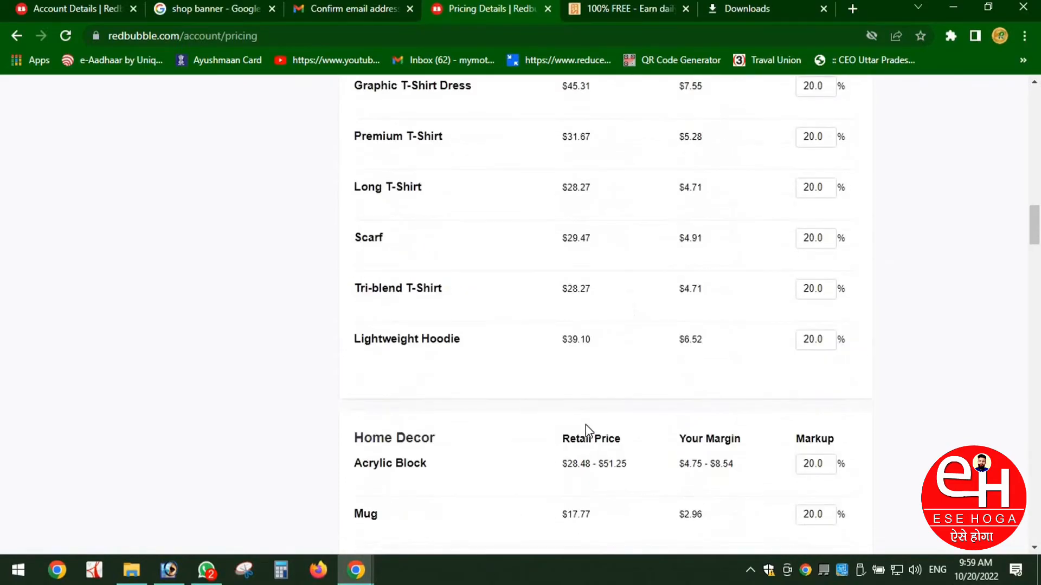
scroll(585, 427, up, 11)
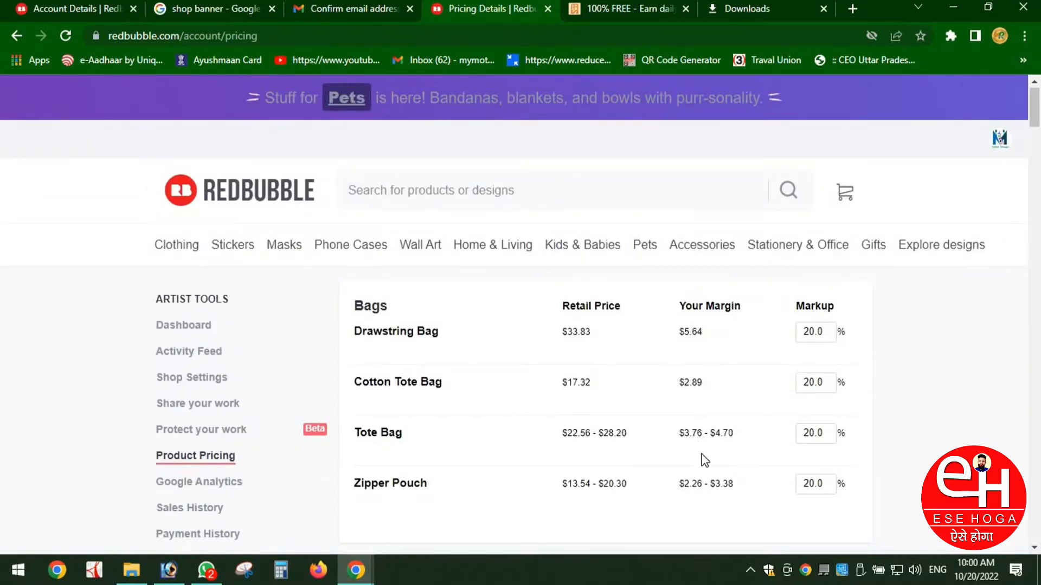
Step: Compare the artist margins of the individual bags and clothing items, from sweatshirts to graphic T-shirt dresses
scroll(705, 466, down, 2)
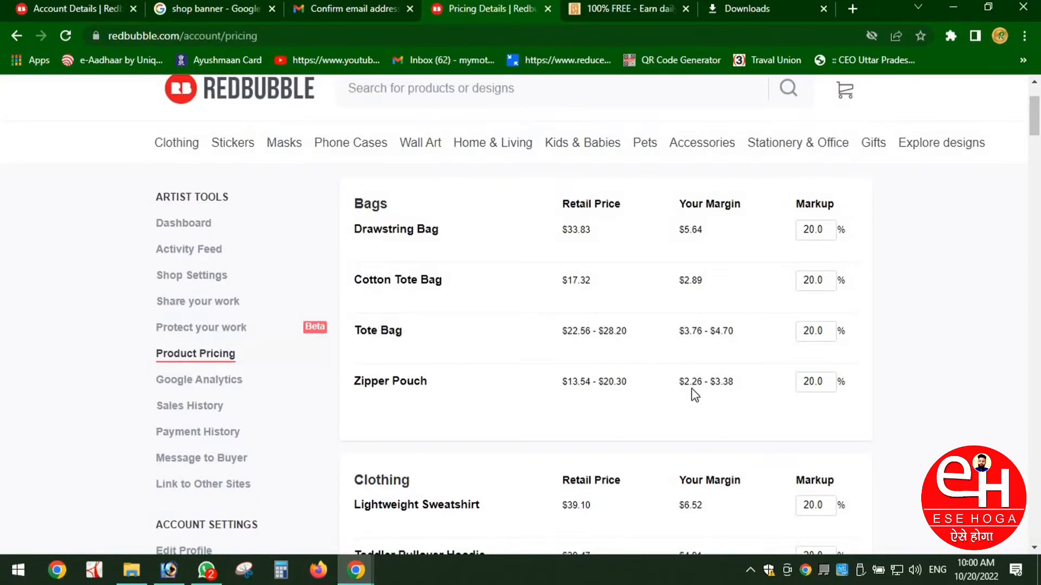
scroll(690, 393, down, 4)
scroll(684, 366, down, 6)
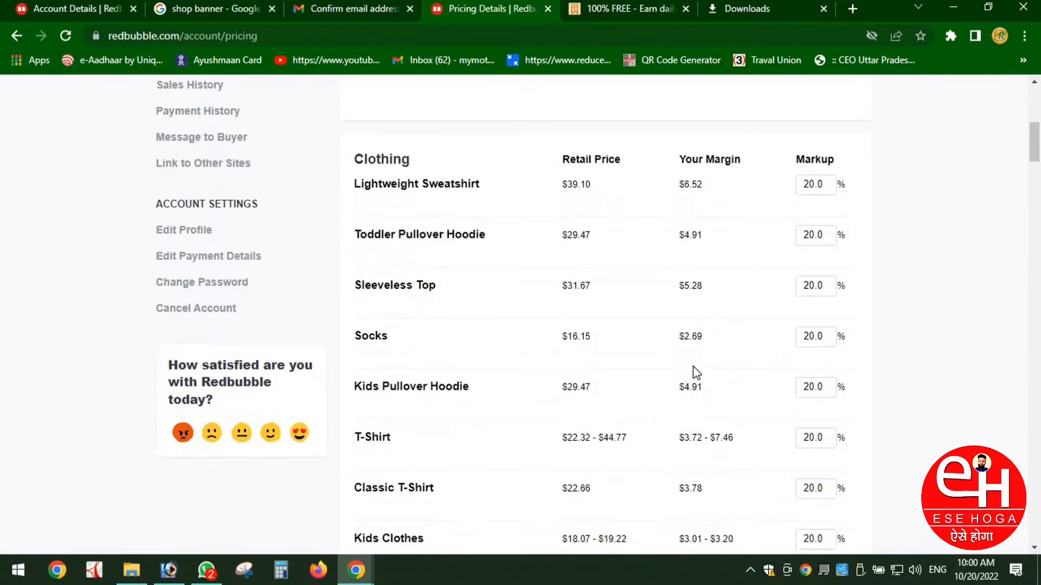
scroll(692, 366, down, 4)
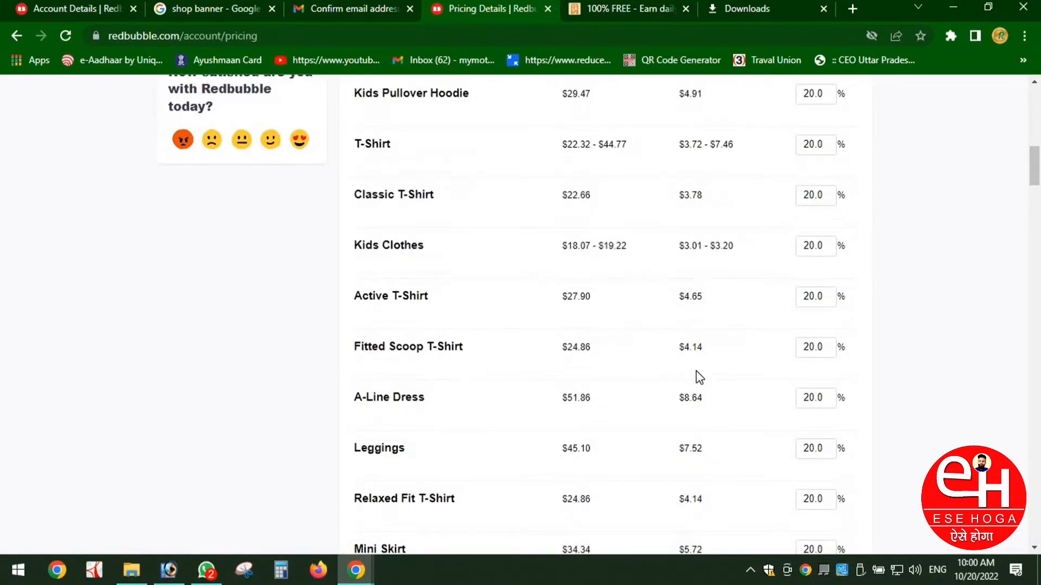
scroll(697, 379, down, 4)
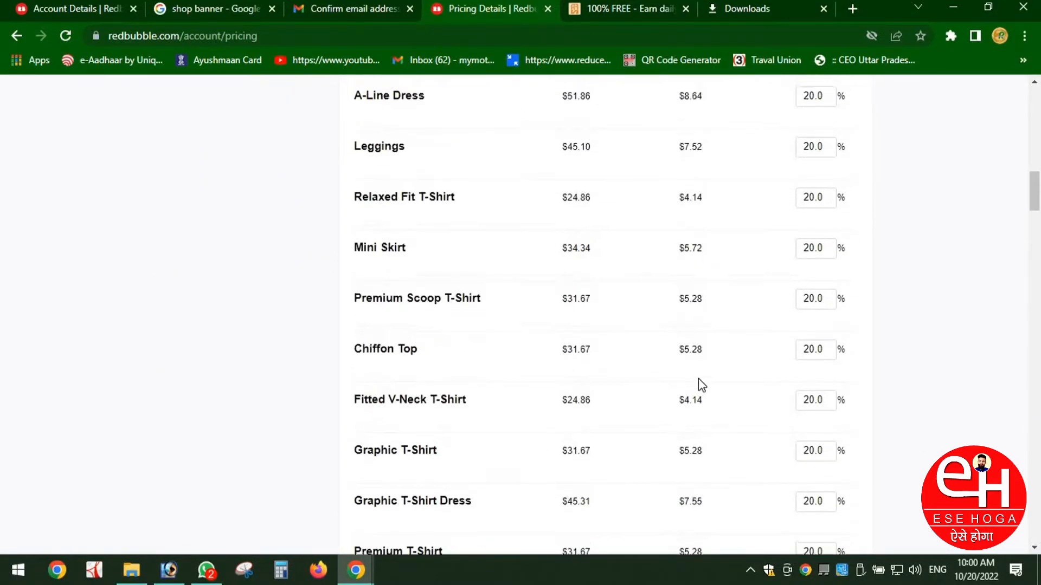
Step: Set the Drawstring Bag's markup to 30%, apply it to all products, and check the recalculated clothing prices and margins
key(Home)
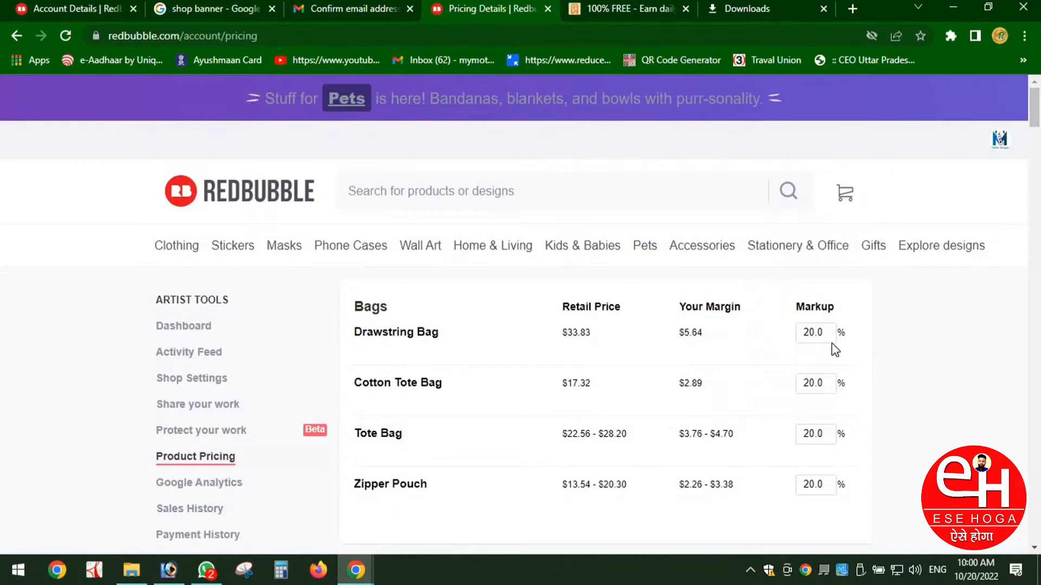
click(820, 332)
key(ctrl+a)
text(30)
click(842, 352)
click(830, 337)
click(811, 348)
scroll(746, 366, down, 6)
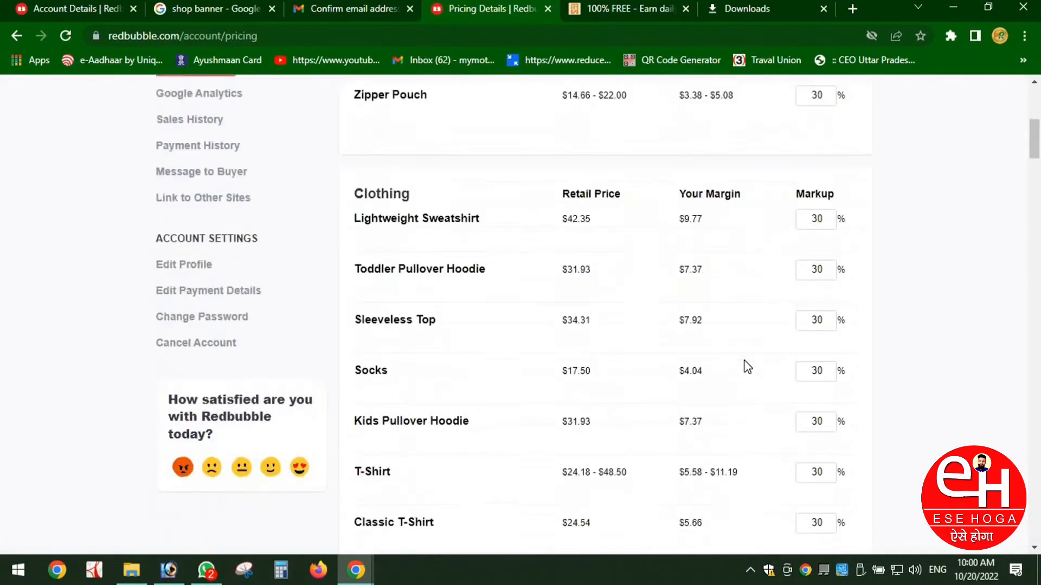
scroll(743, 365, up, 6)
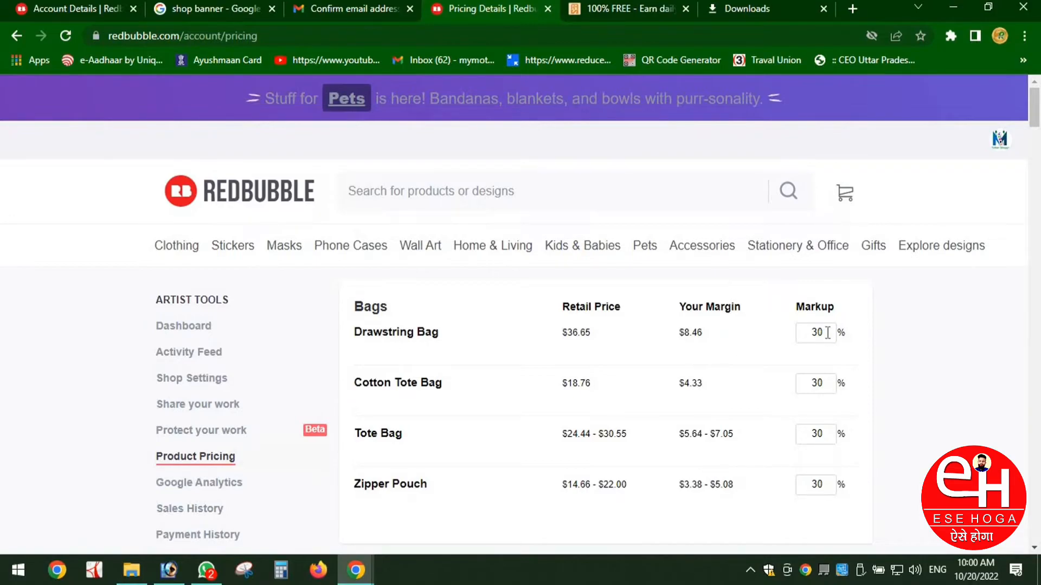
Step: Set the markup to 20% on all products and check the price list through to the stickers and the save options
double_click(796, 338)
text(20)
click(799, 349)
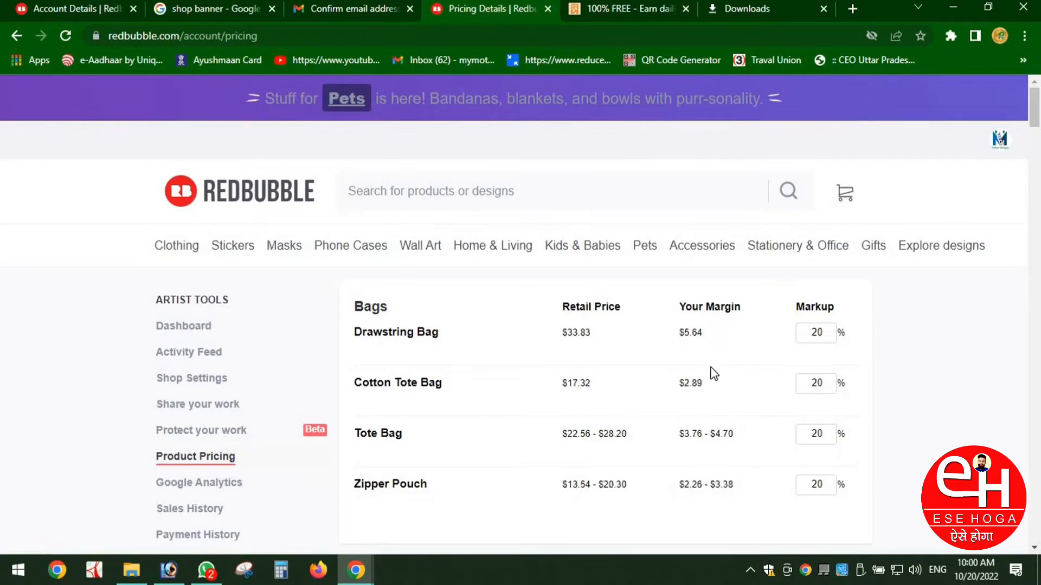
scroll(710, 372, down, 20)
scroll(682, 373, down, 20)
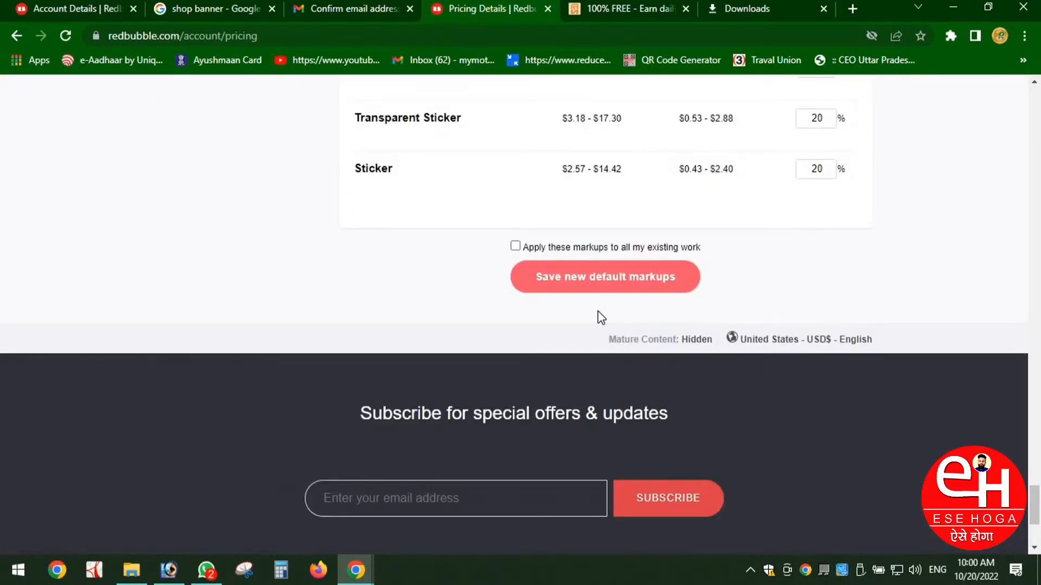
scroll(594, 330, up, 4)
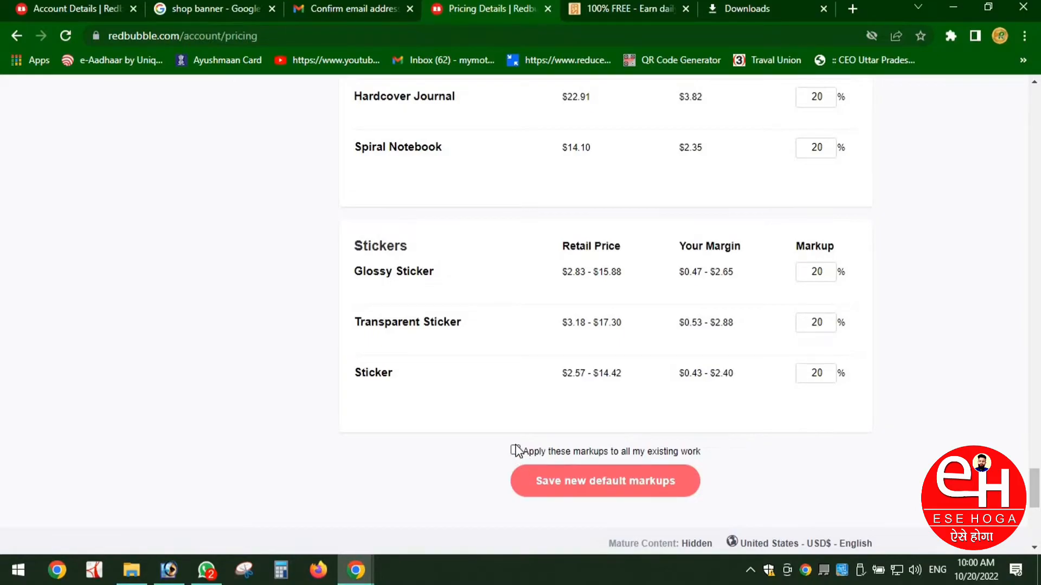
scroll(482, 396, up, 20)
scroll(321, 363, up, 20)
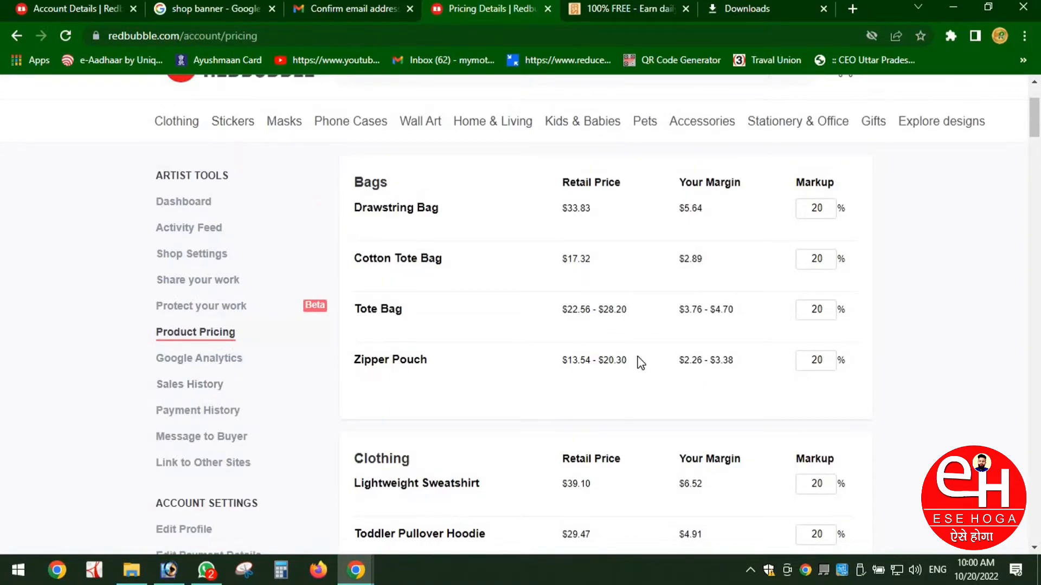
Step: Open the artist's public shop page and examine its banner, product section and About text
scroll(833, 339, up, 3)
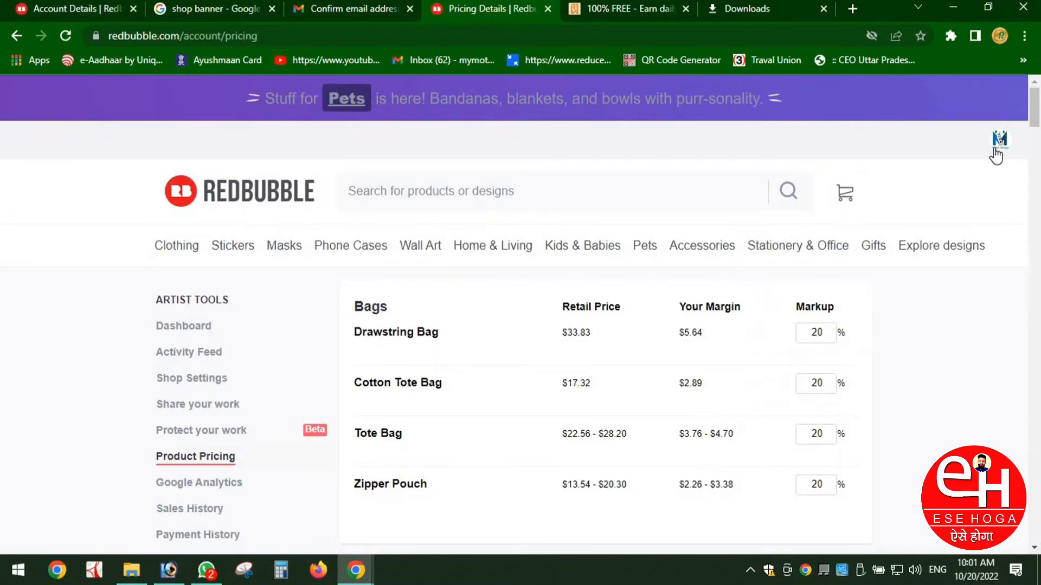
mouse_move(998, 152)
click(920, 214)
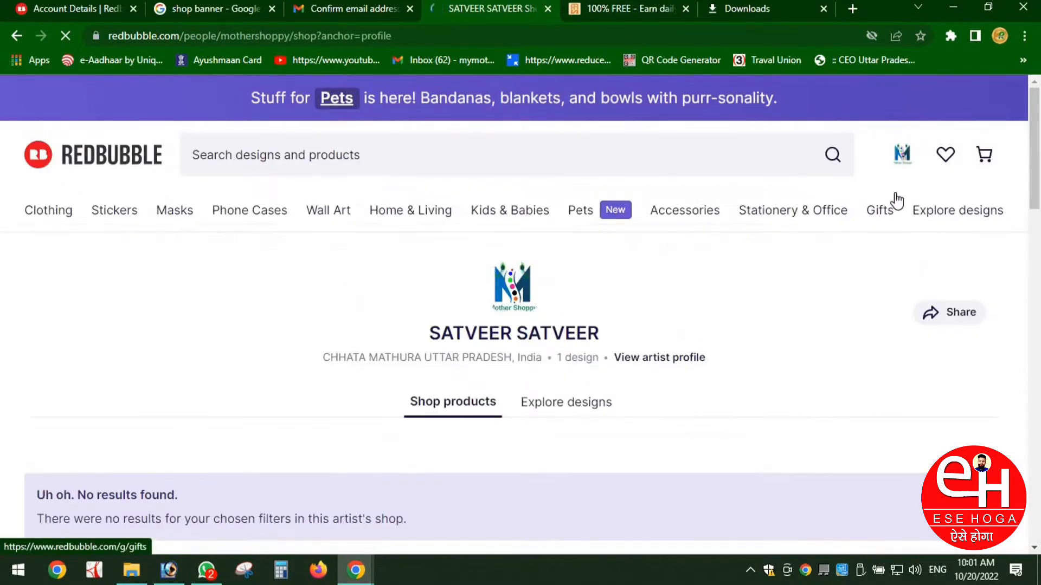
scroll(606, 402, down, 8)
scroll(608, 398, up, 2)
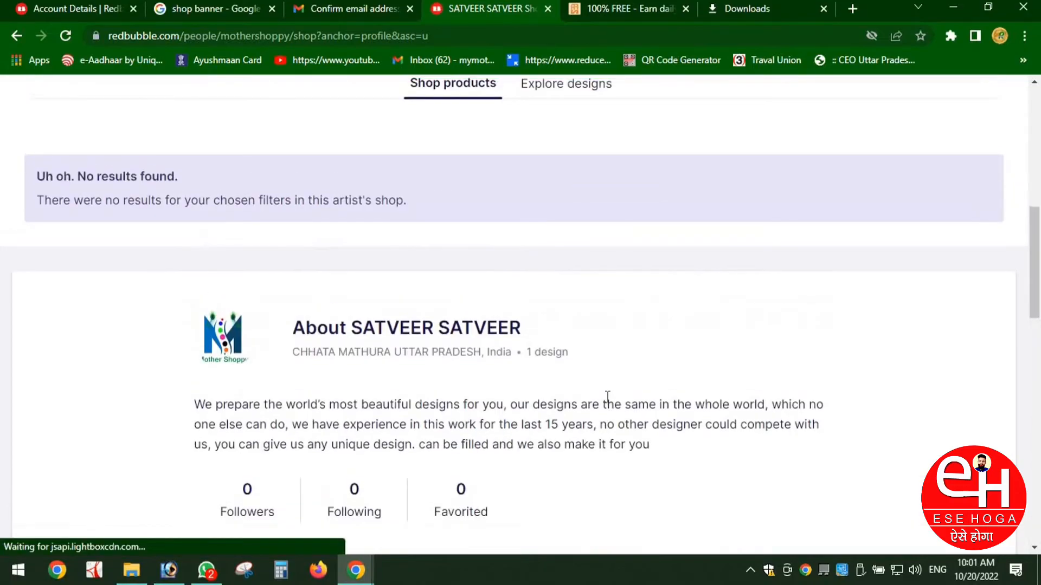
scroll(607, 397, up, 3)
scroll(606, 397, down, 3)
scroll(606, 395, up, 5)
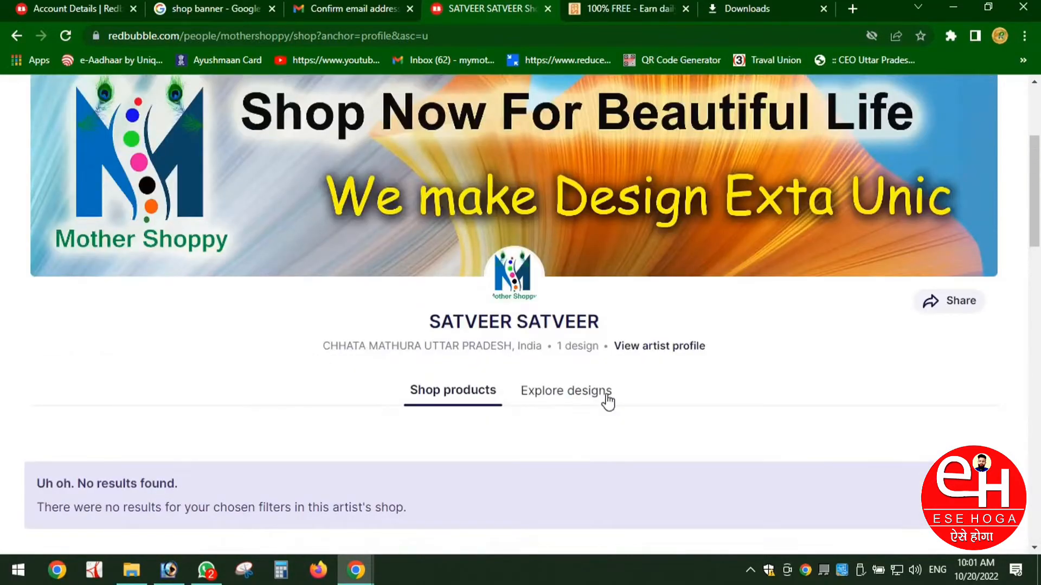
scroll(708, 396, up, 2)
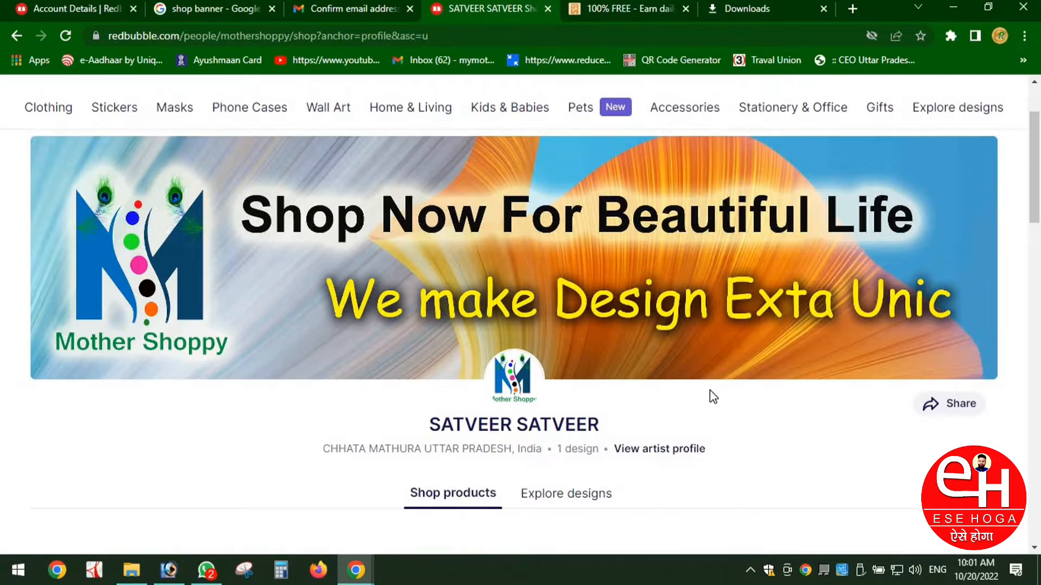
scroll(710, 390, up, 2)
scroll(606, 336, down, 3)
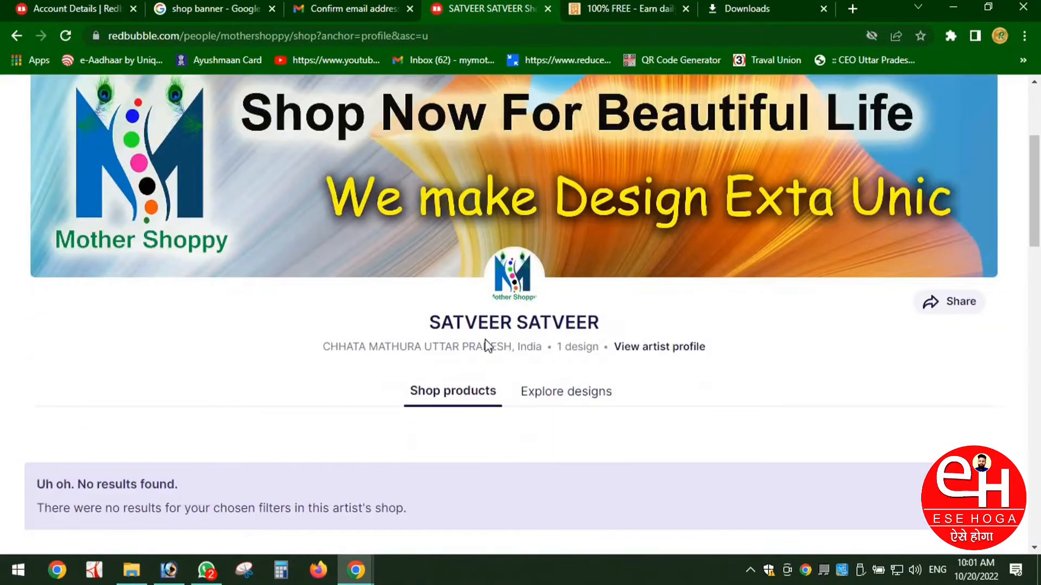
scroll(490, 353, down, 3)
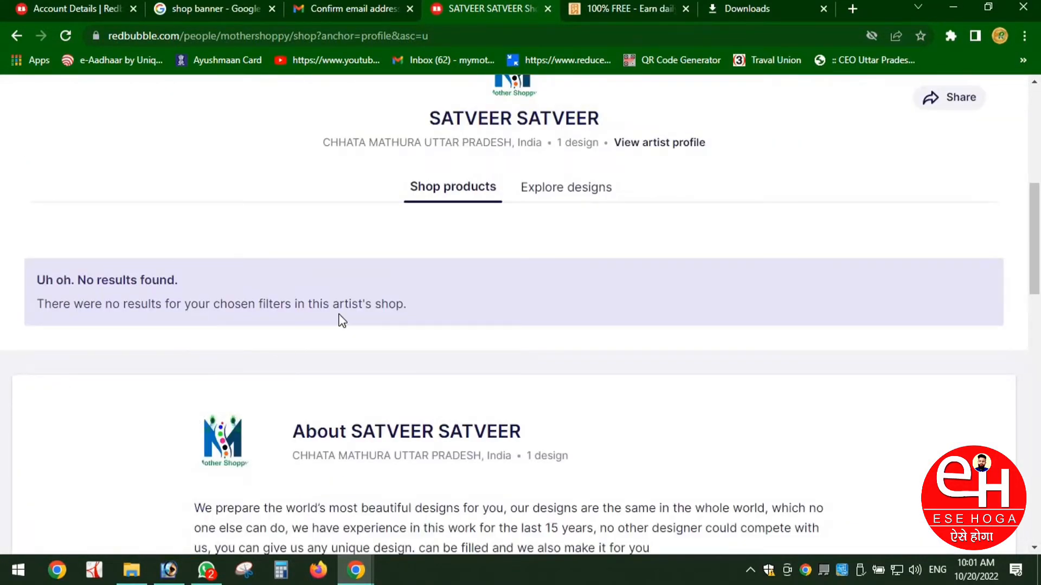
scroll(270, 343, up, 6)
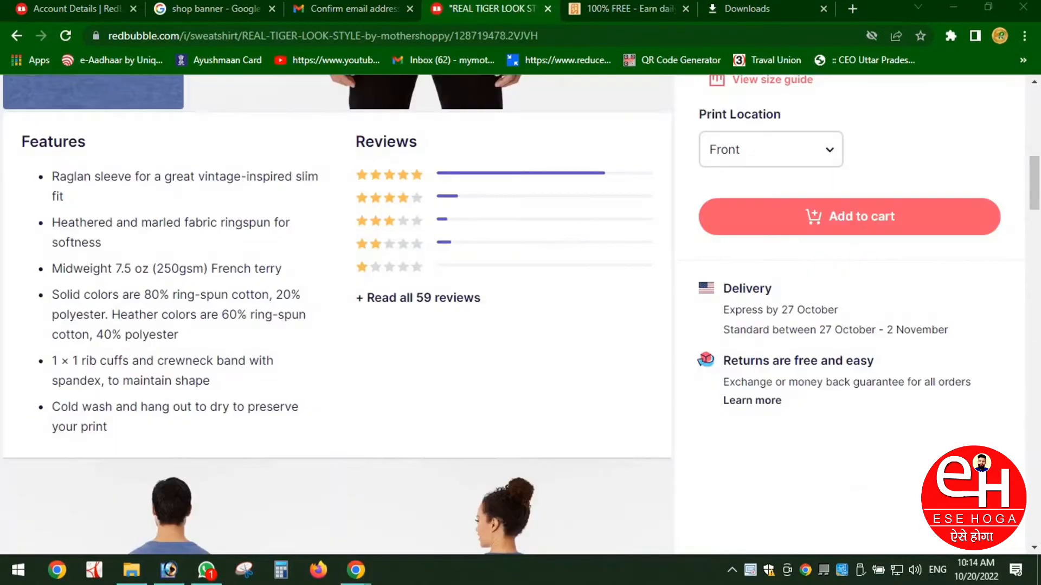
Step: Go from the sweatshirt page to the artist's shop and view the REAL TIGER LOOK STYLE Sticker's product page
scroll(894, 307, up, 10)
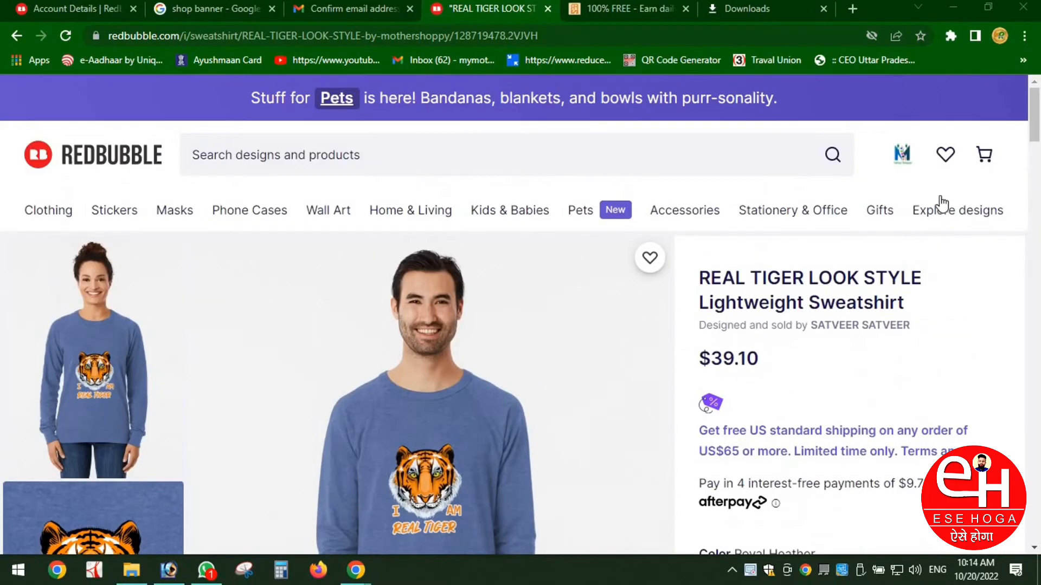
click(904, 158)
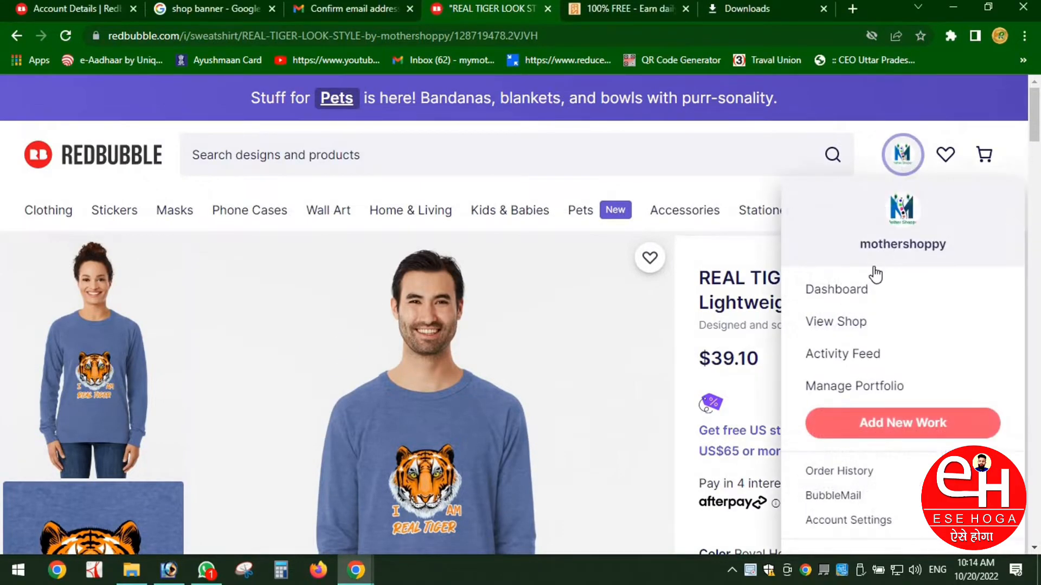
click(845, 330)
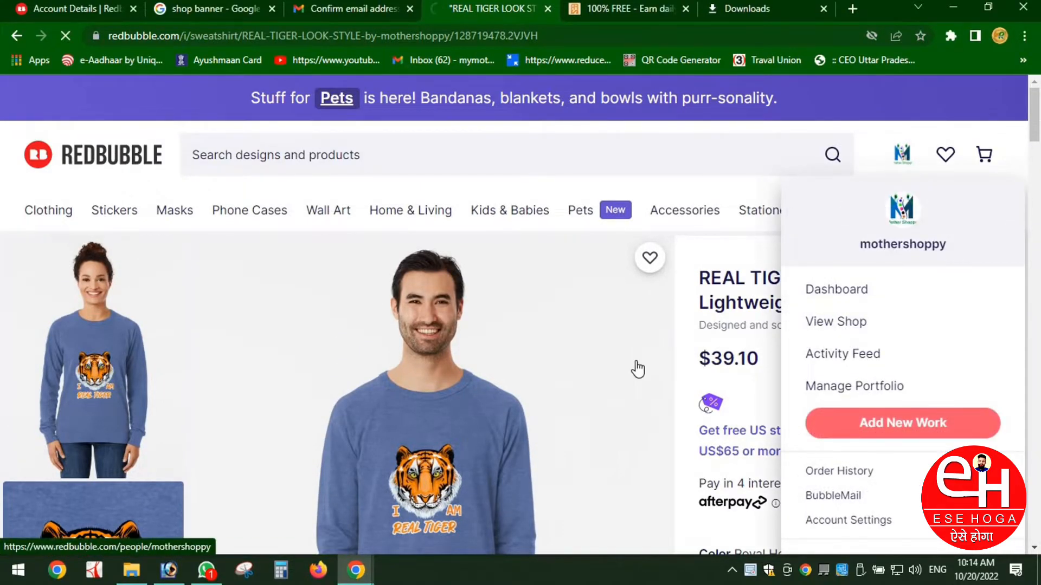
scroll(542, 337, down, 5)
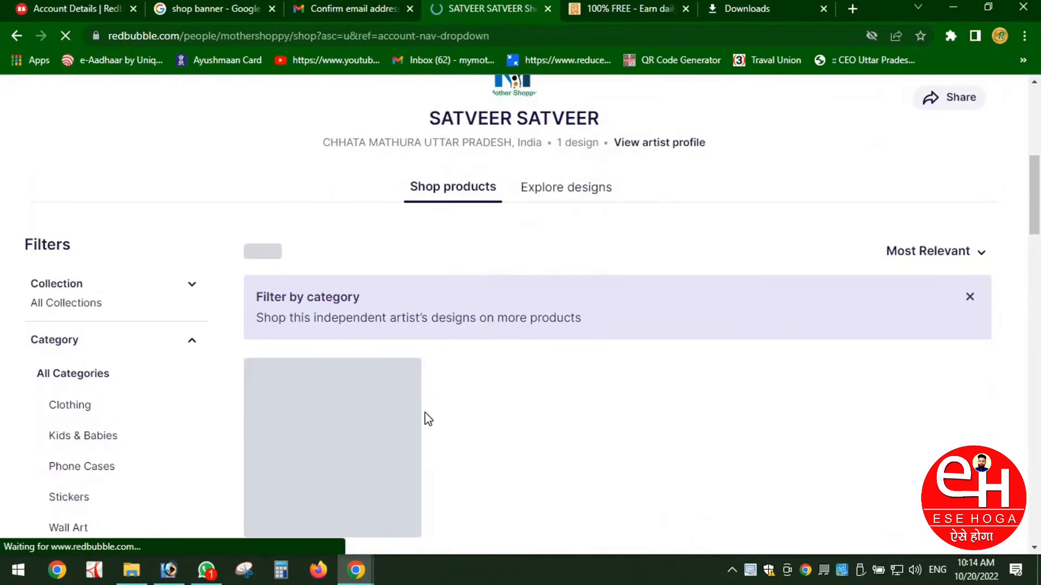
scroll(561, 397, down, 2)
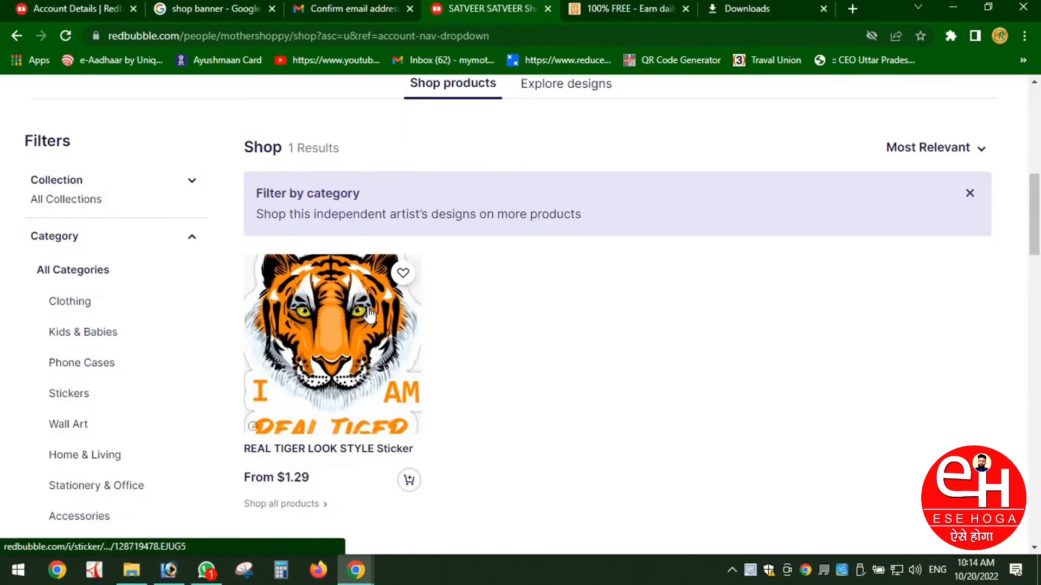
scroll(595, 455, down, 2)
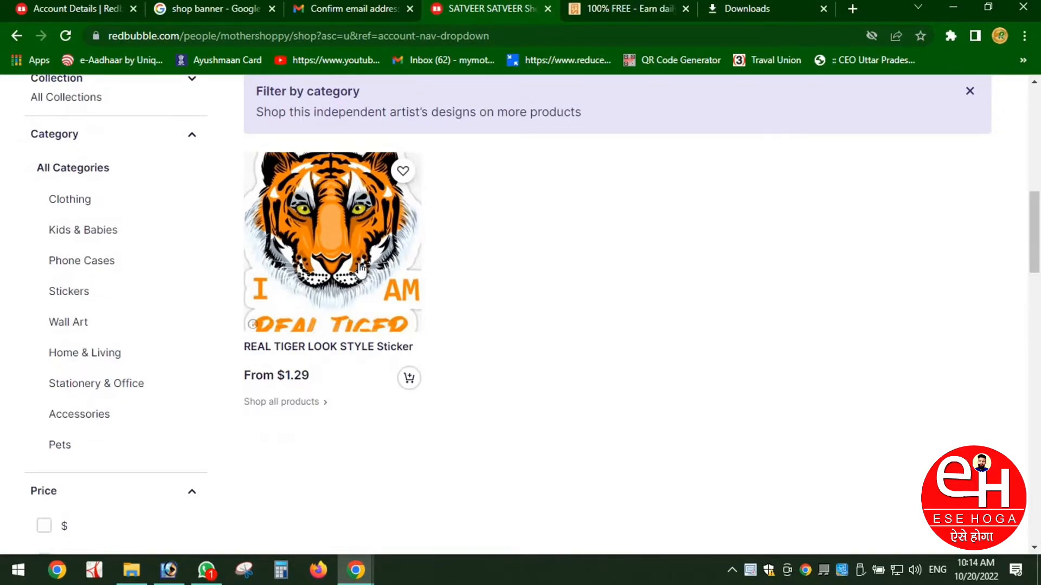
click(360, 268)
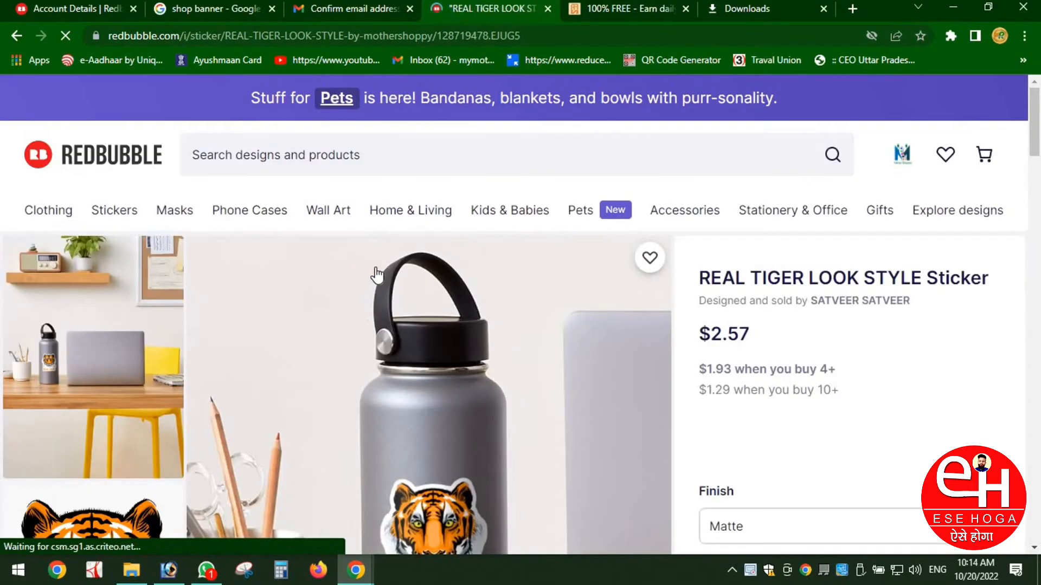
scroll(547, 321, down, 4)
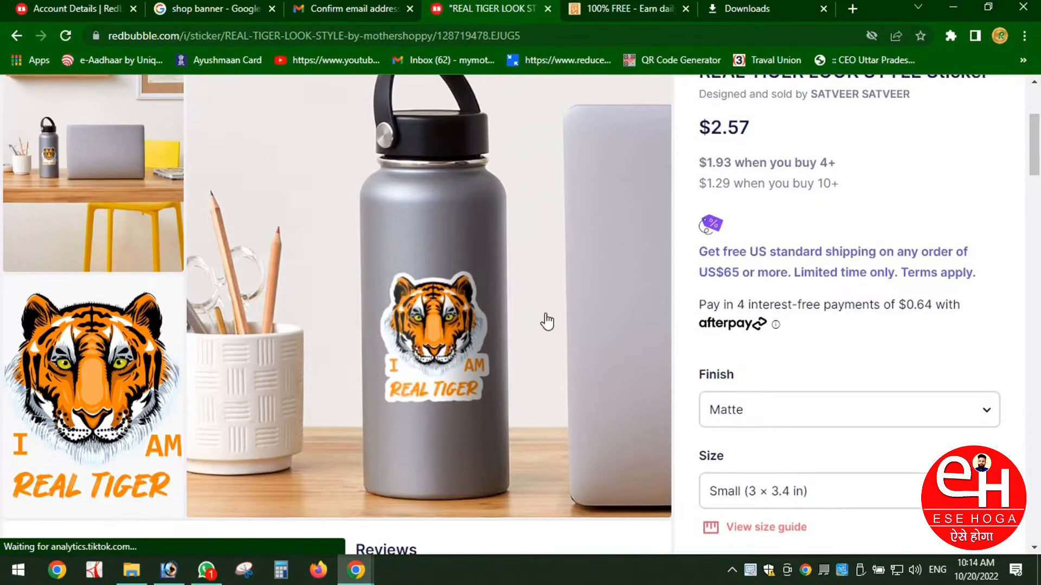
Step: From the sticker page, open the design's full list of available products and go to the Racerback Tank Top
scroll(396, 321, down, 2)
scroll(343, 394, down, 4)
scroll(343, 394, down, 7)
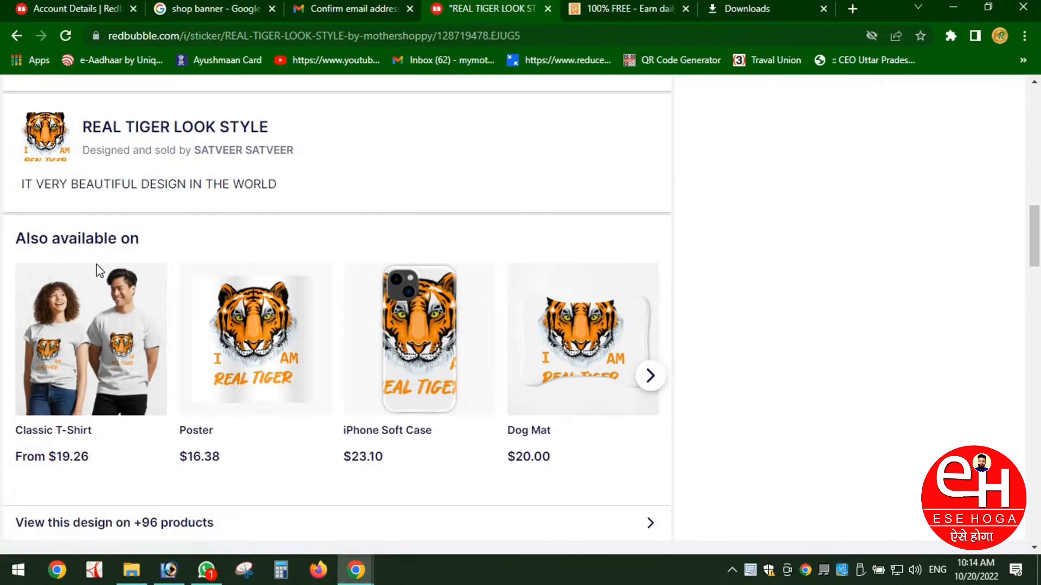
scroll(172, 417, down, 2)
click(164, 428)
scroll(618, 304, down, 15)
scroll(621, 309, down, 5)
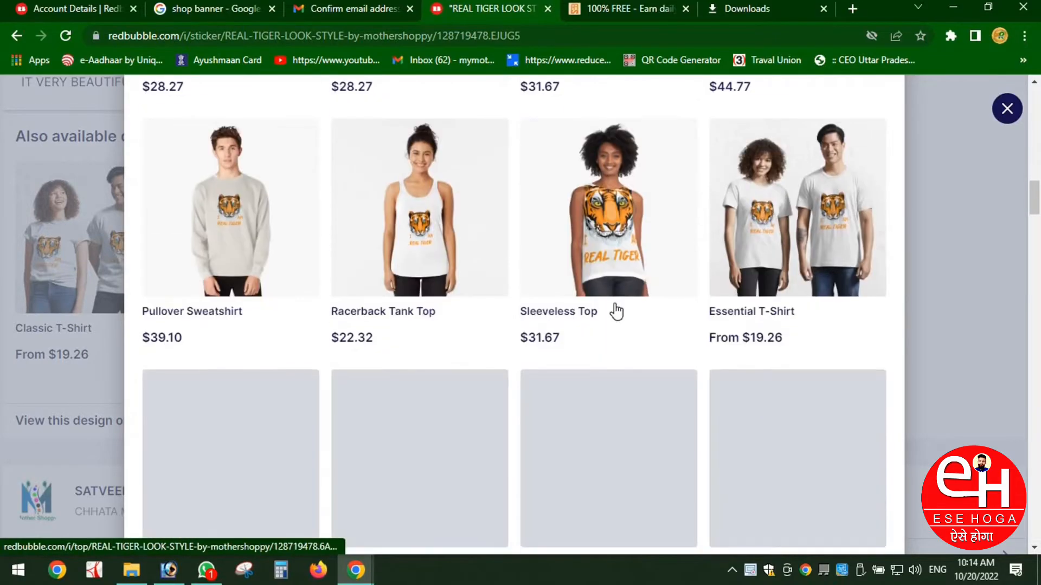
click(438, 250)
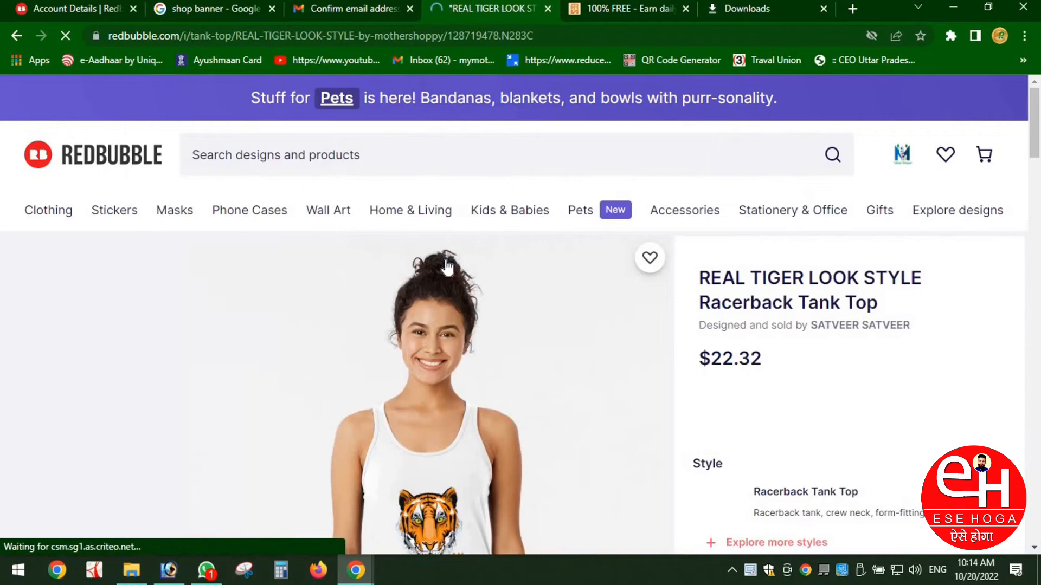
Step: Switch the Racerback Tank Top's color to Black and check its preview images and the other available products
scroll(611, 297, down, 4)
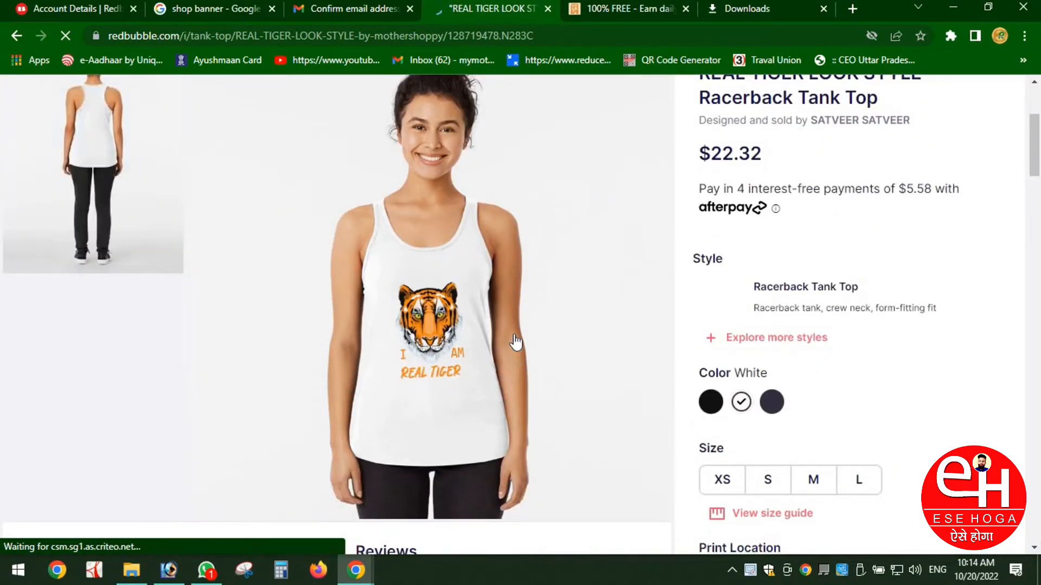
scroll(597, 423, down, 2)
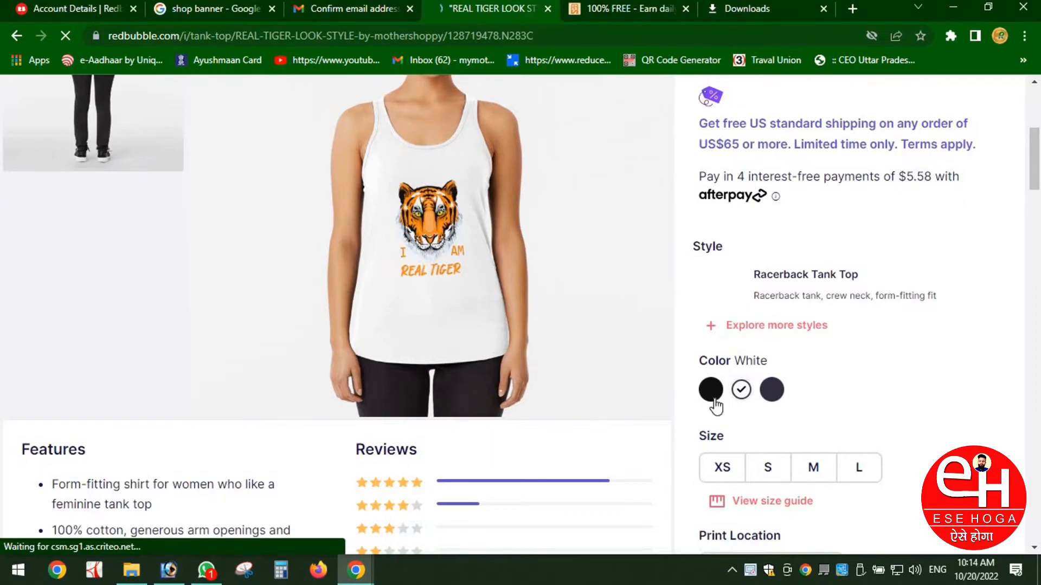
click(711, 391)
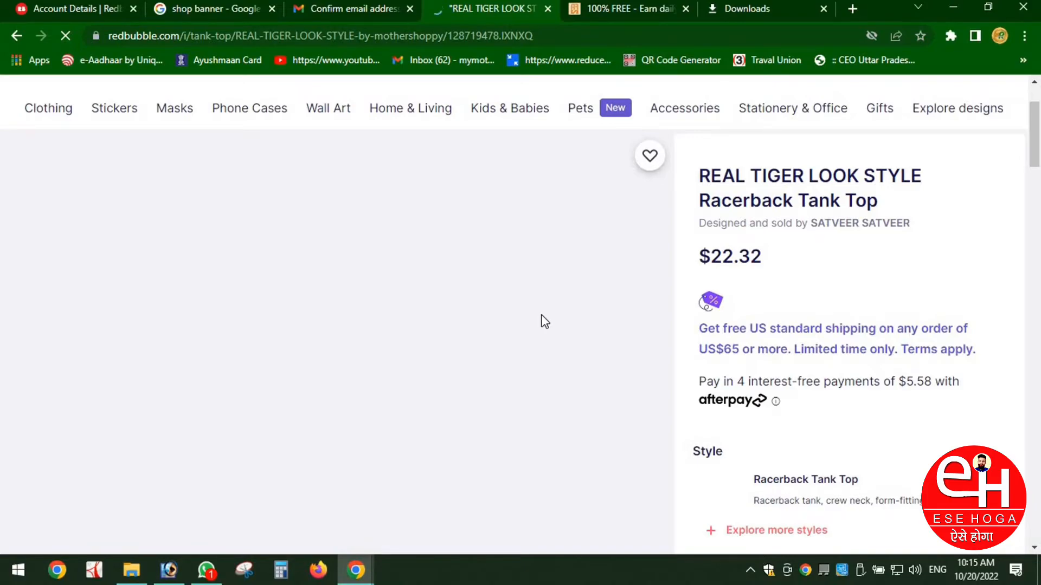
scroll(543, 321, down, 15)
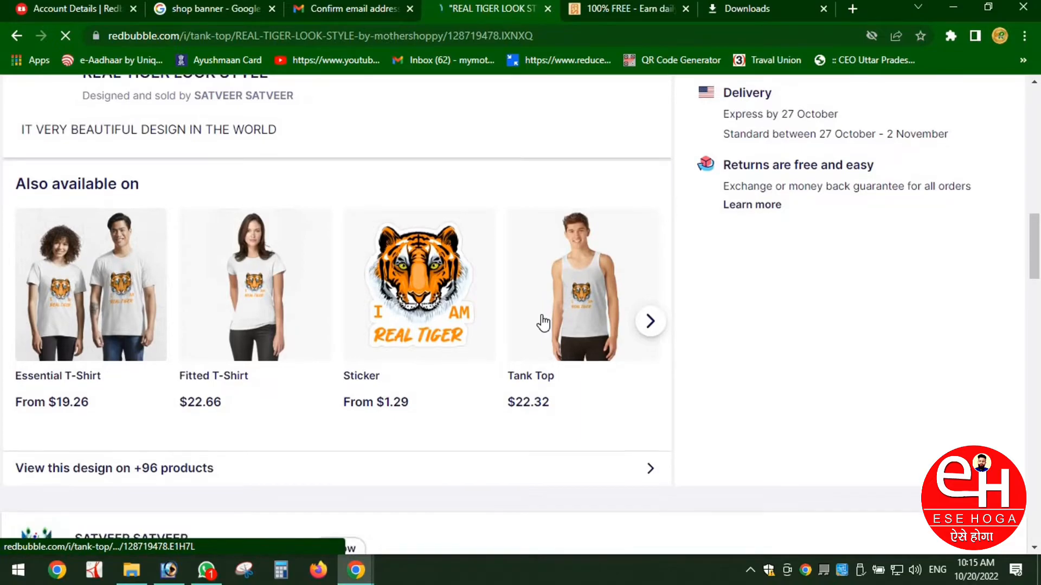
scroll(544, 322, down, 3)
scroll(544, 321, up, 3)
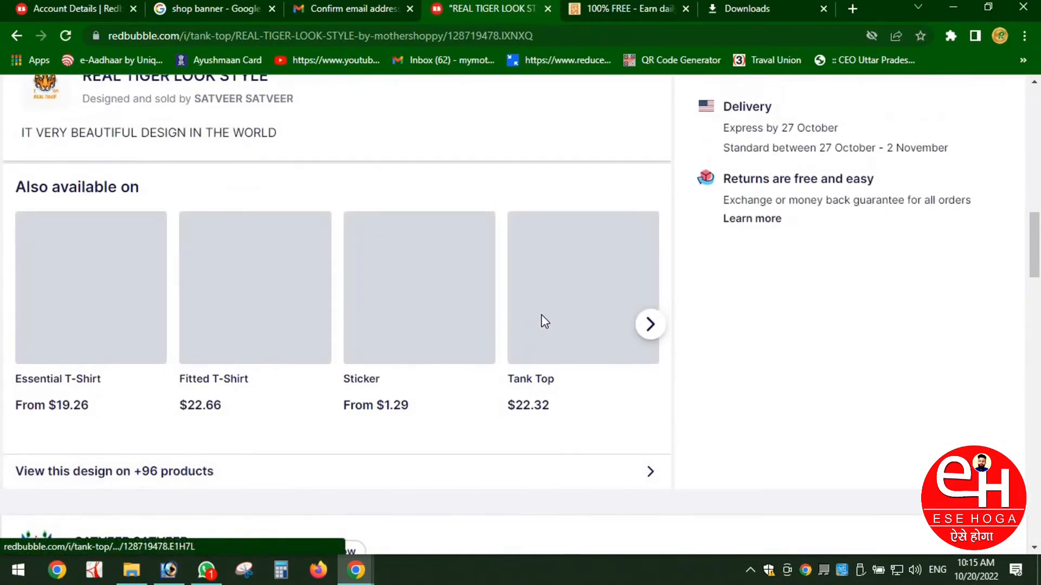
scroll(544, 321, up, 8)
scroll(544, 321, up, 5)
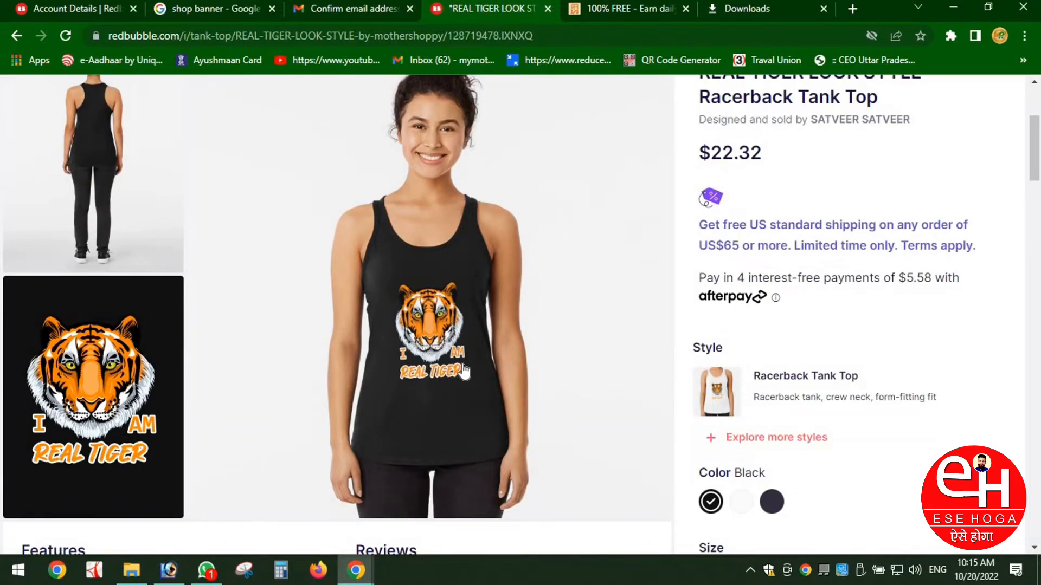
Step: Select size M for the black tank top and review its print location, delivery and returns details
scroll(629, 372, down, 1)
scroll(629, 372, down, 4)
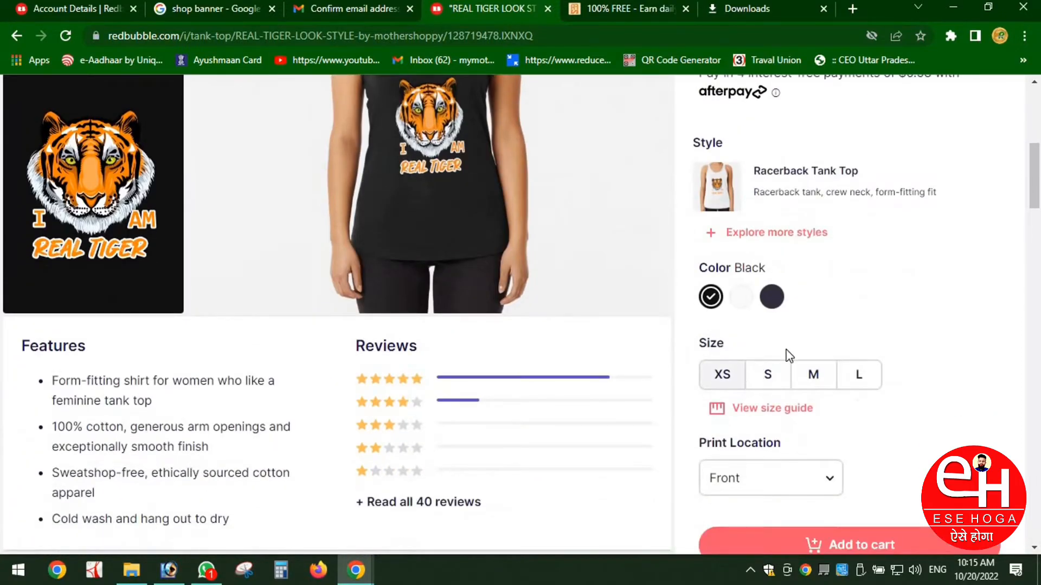
click(813, 382)
scroll(791, 401, down, 4)
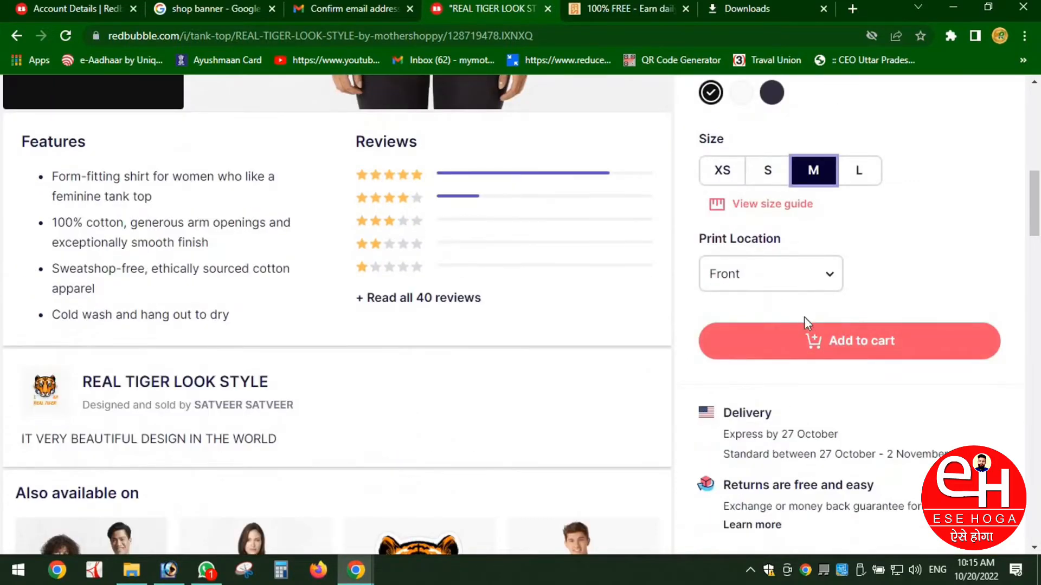
scroll(787, 351, down, 2)
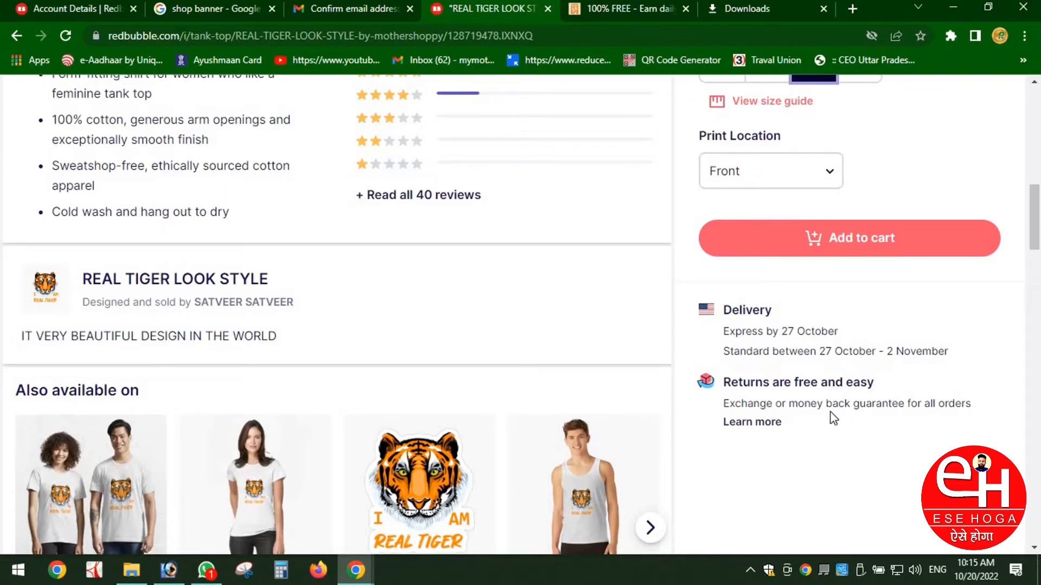
scroll(849, 419, up, 10)
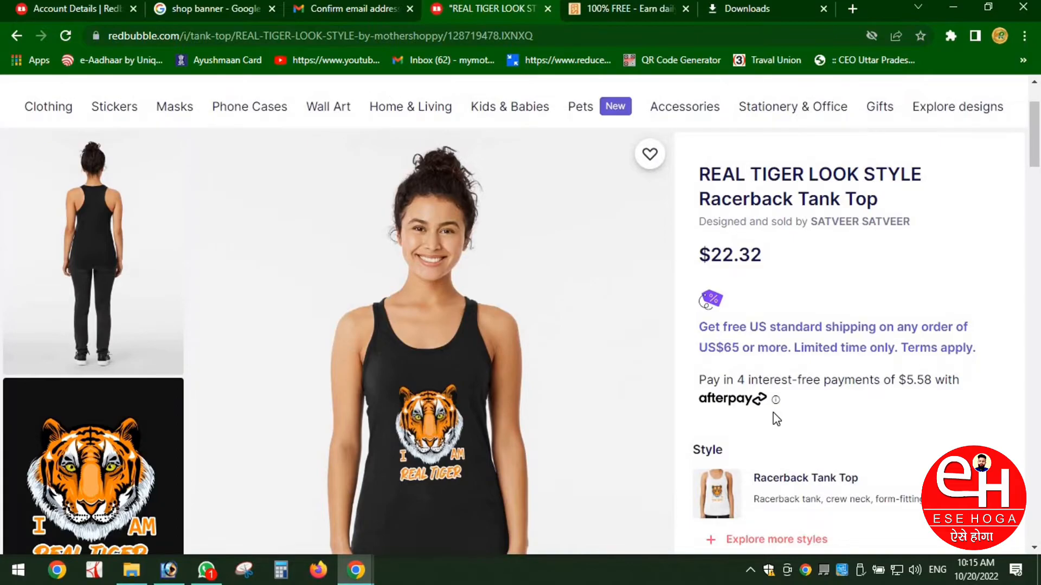
scroll(738, 380, up, 2)
scroll(739, 379, down, 2)
scroll(705, 379, down, 2)
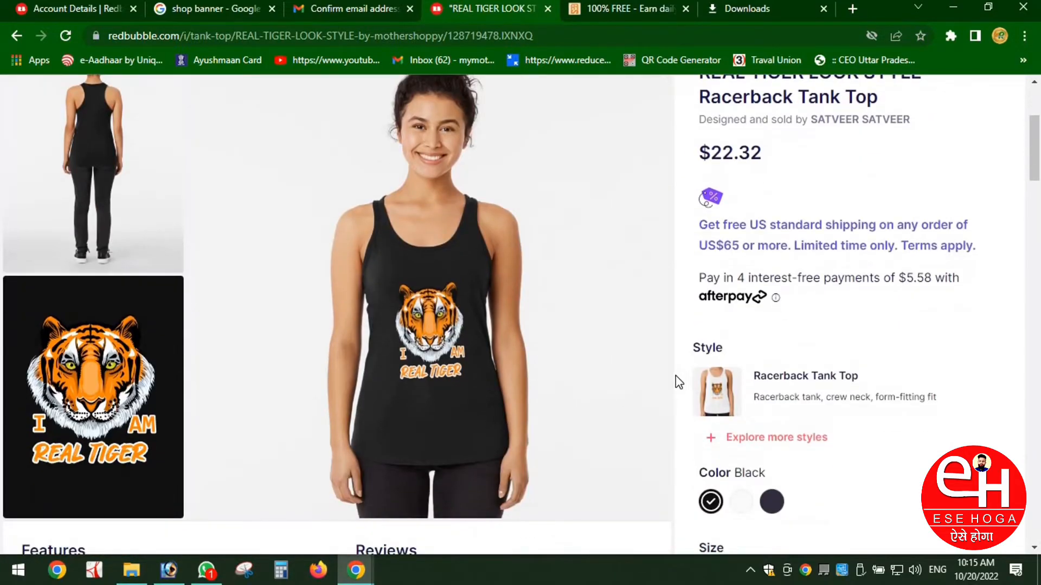
scroll(675, 375, up, 4)
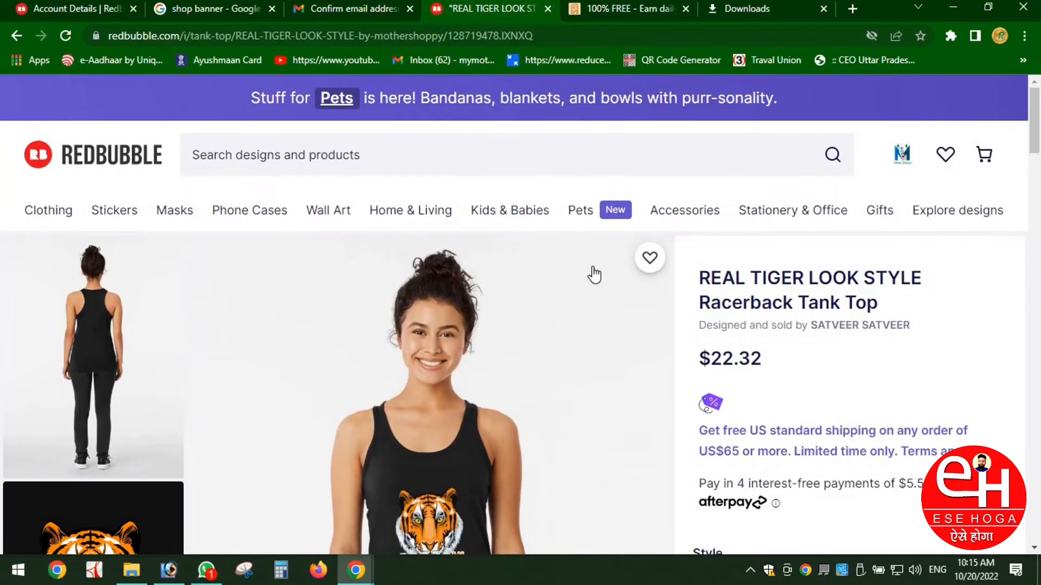
Step: Start adding a new work from the account and upload the TIGER AND CAT image from Downloads
click(904, 154)
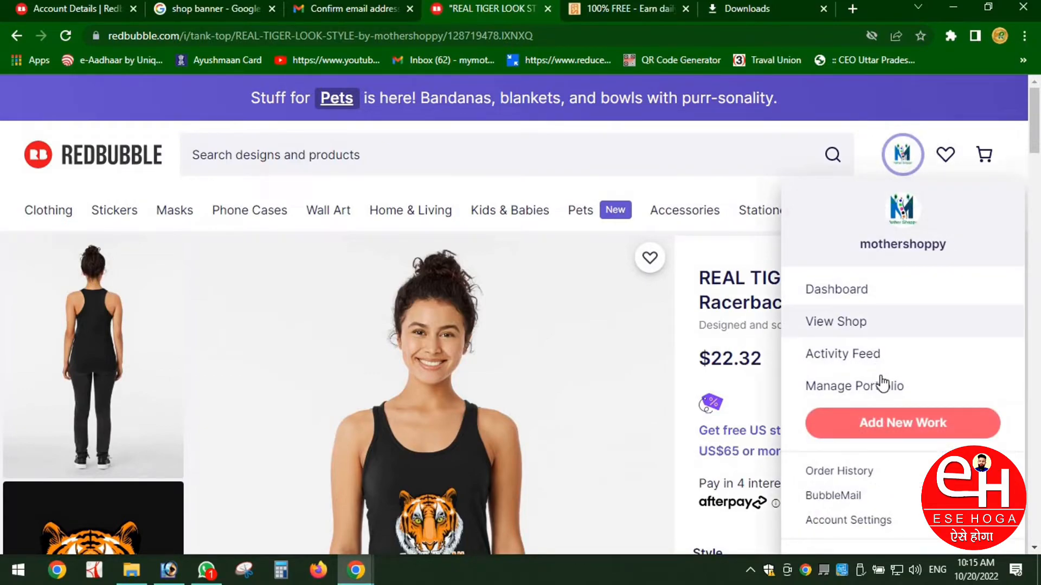
scroll(802, 390, down, 2)
click(899, 329)
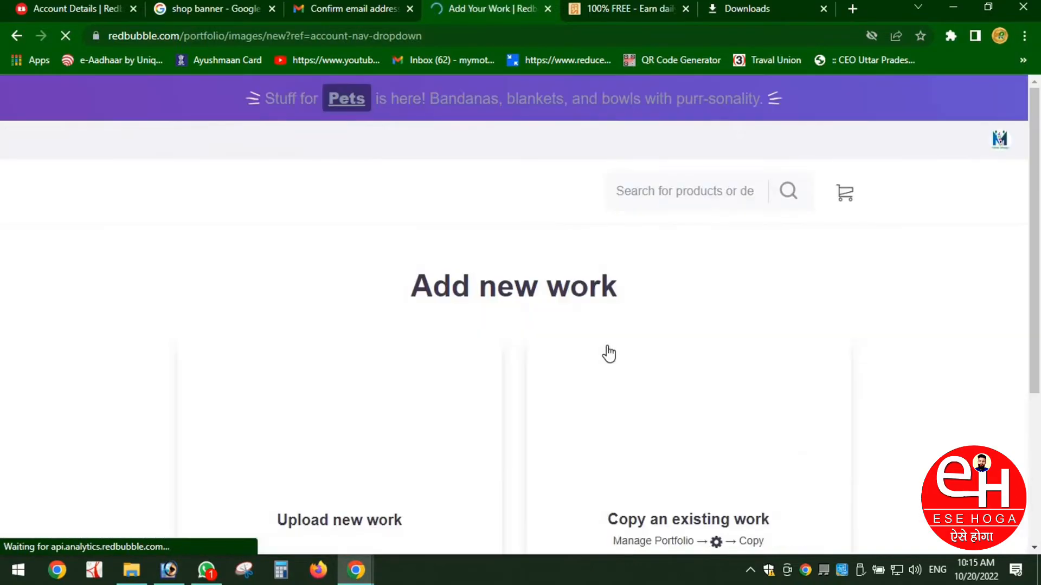
scroll(339, 320, down, 3)
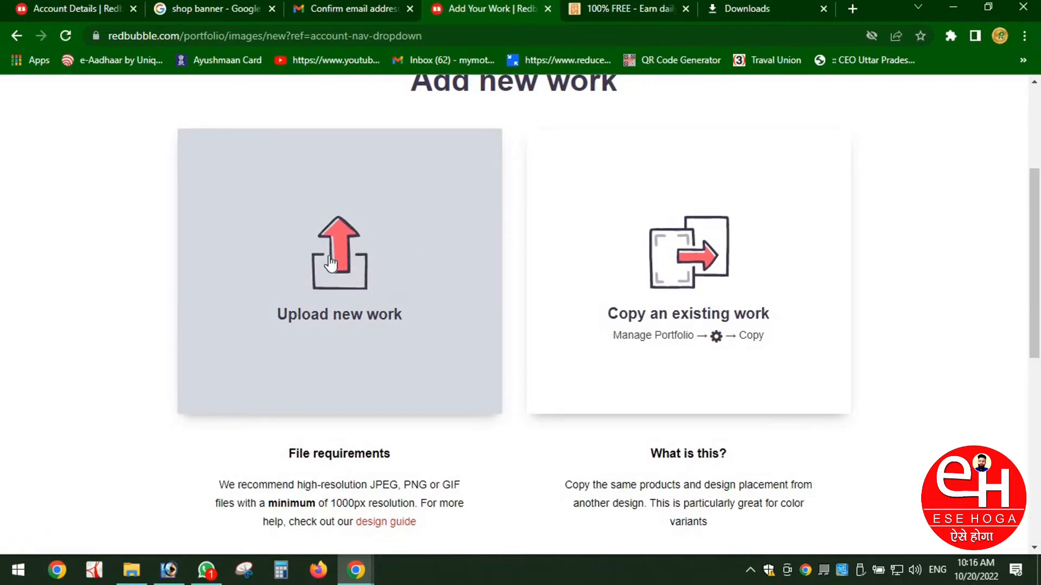
click(330, 235)
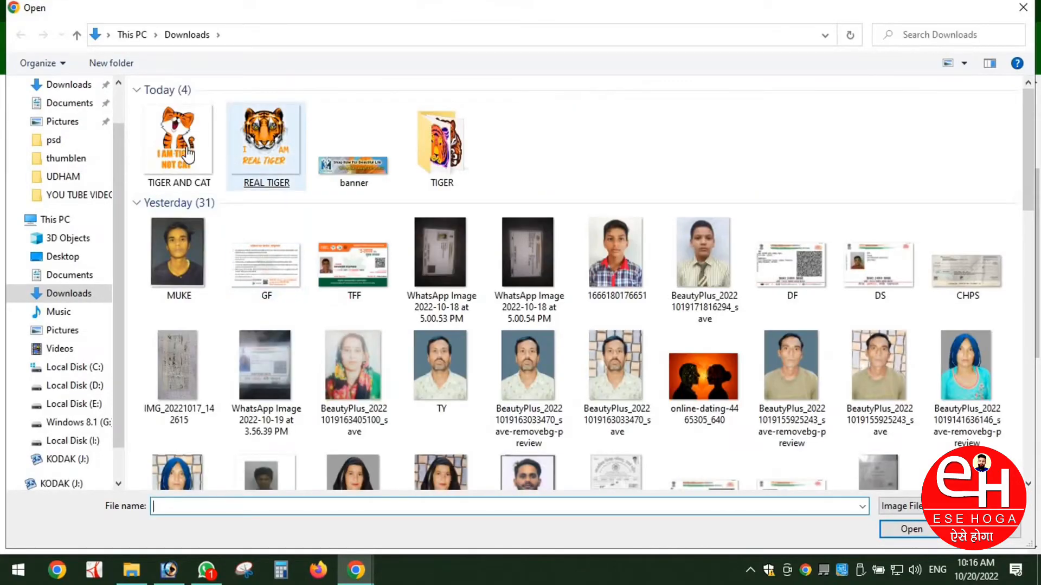
double_click(187, 155)
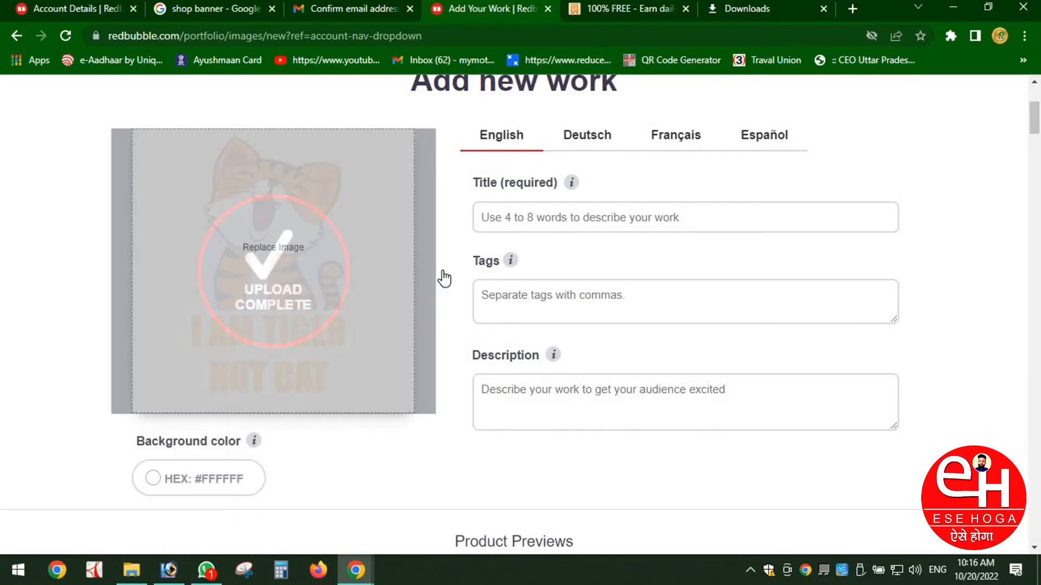
Step: Title the new work "CAT LOVER" and enter the tags "CAT COVER, CAT ITEMS,CAT TSHIRTS"
click(655, 227)
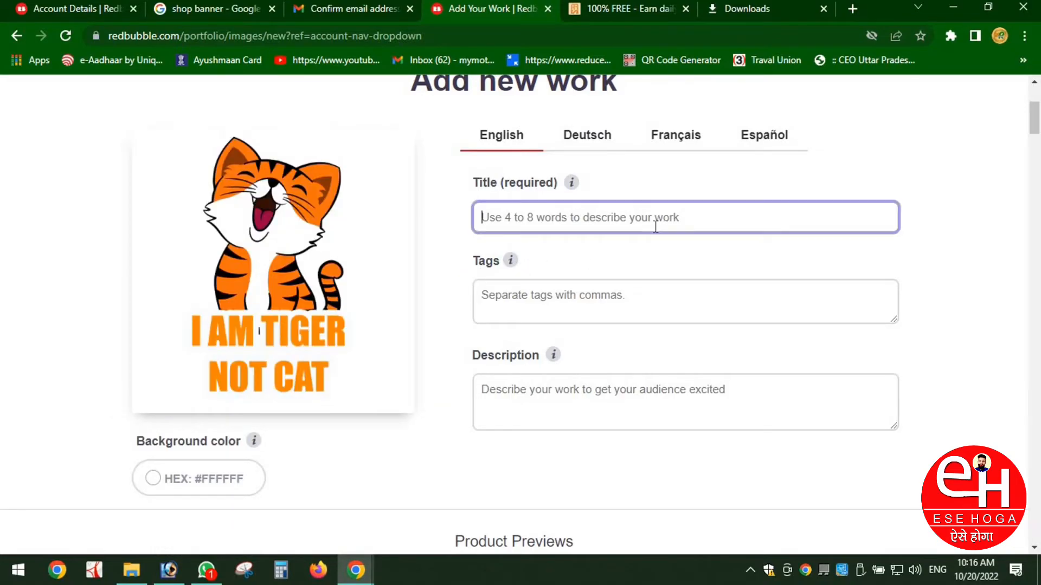
text(CAT LOVER)
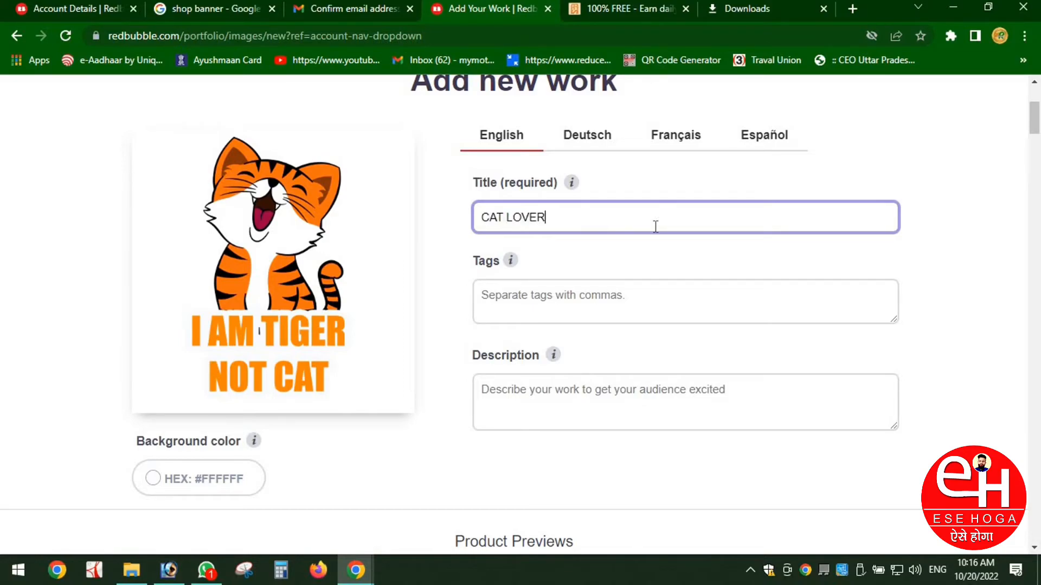
click(602, 296)
text(CAT COVER, CAT ITEMS,CAT TSHIRTS)
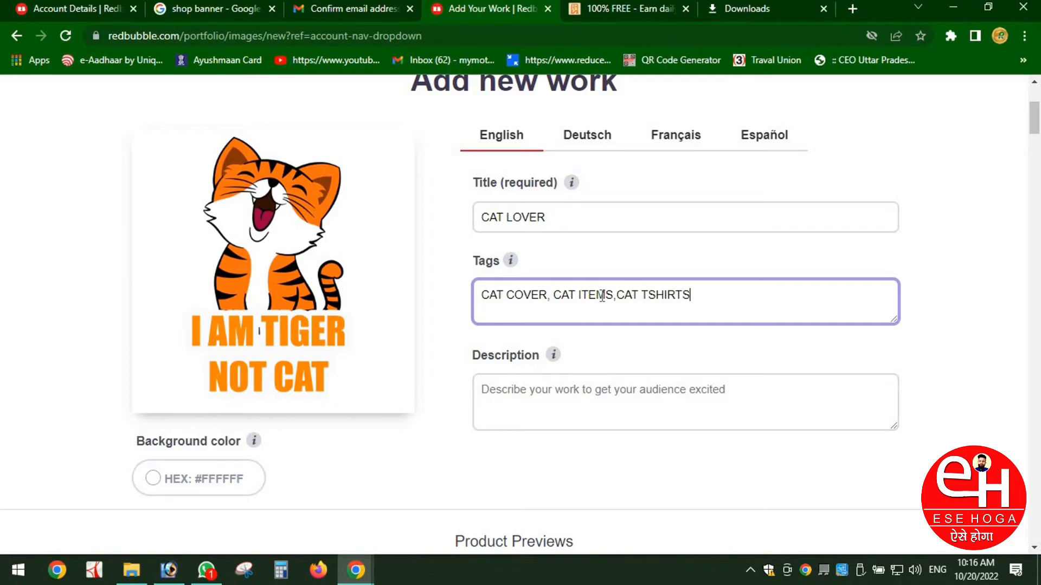
Step: Enter the description "MOST BEAUTIFUL DESIGN MIX CAT AND TIGER" for the new work
scroll(705, 313, down, 2)
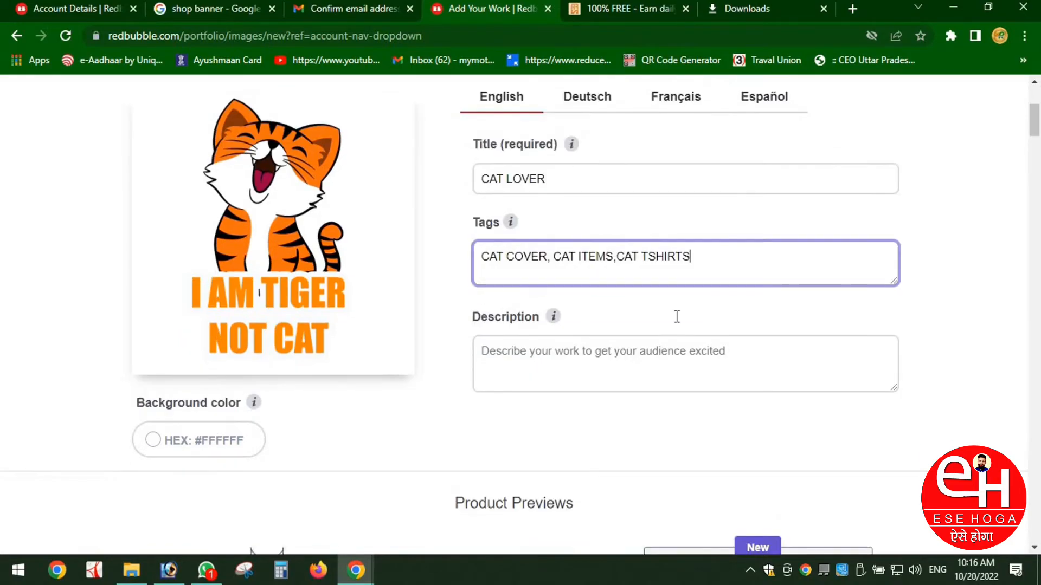
click(606, 298)
scroll(607, 300, up, 2)
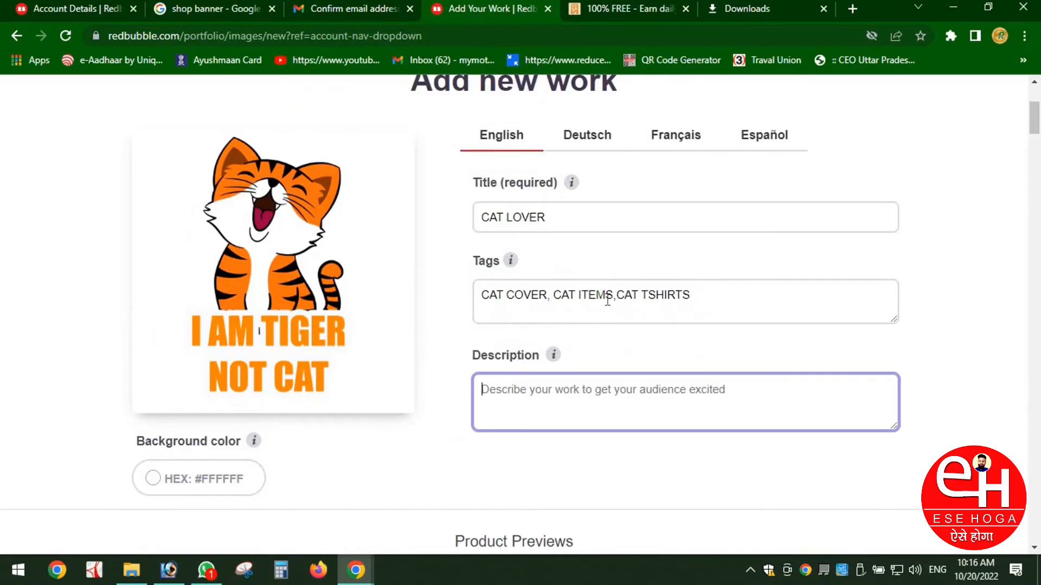
text(MO)
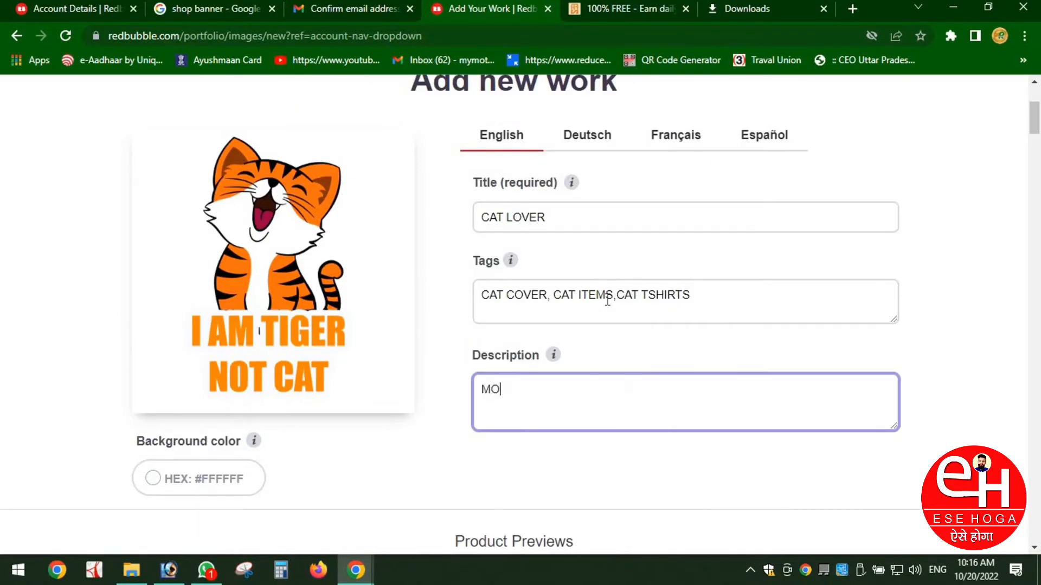
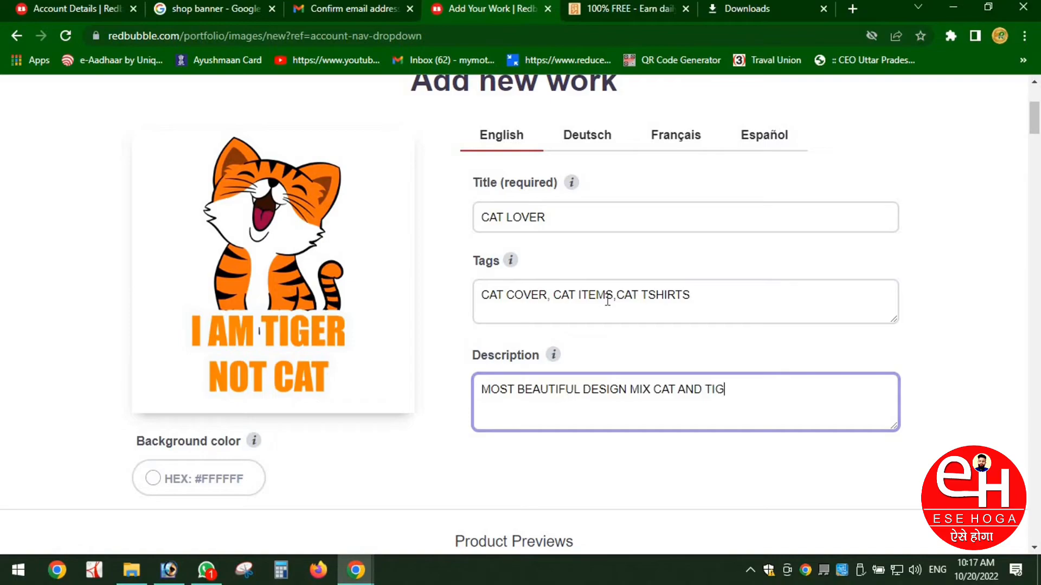
Step: Enable Graphic T-Shirt Dresses, Graphic T-Shirts and A-Line Dresses for the cat design
scroll(448, 404, down, 6)
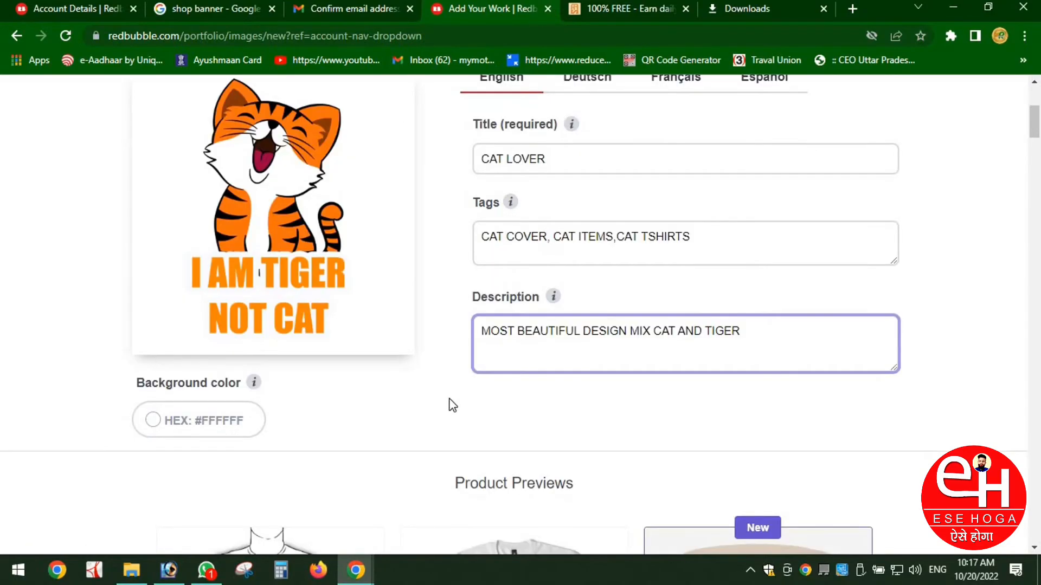
scroll(557, 354, down, 7)
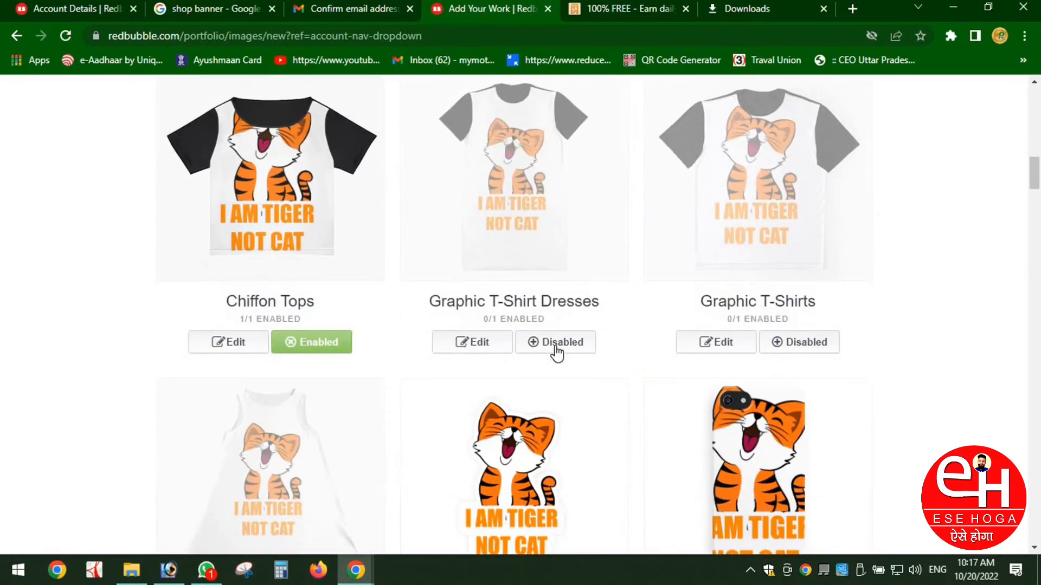
scroll(536, 372, up, 6)
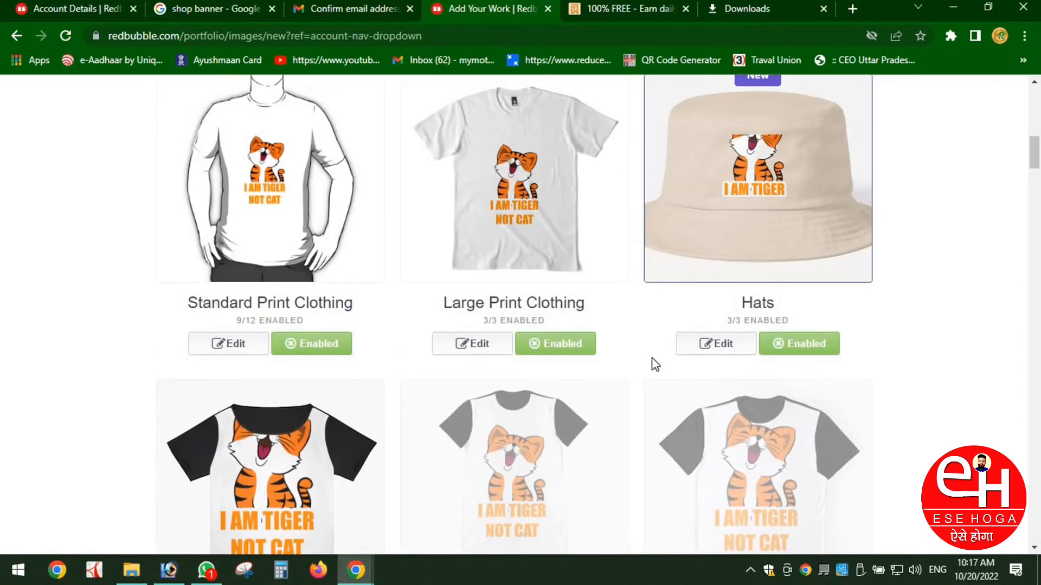
scroll(652, 357, down, 3)
click(564, 445)
click(818, 447)
scroll(571, 449, down, 5)
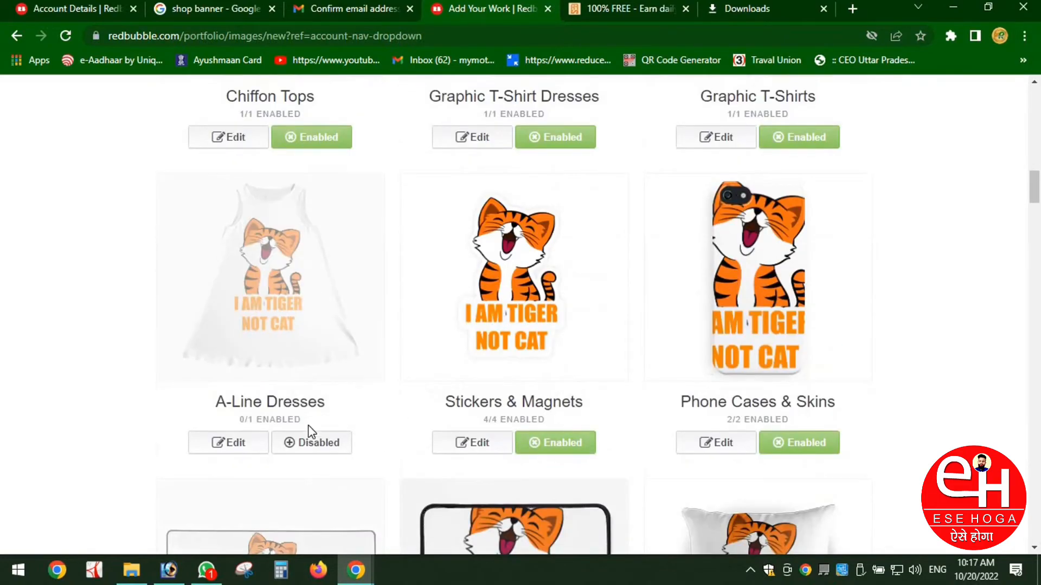
click(328, 447)
Step: Enable Desk Mats for the cat design
scroll(614, 418, down, 4)
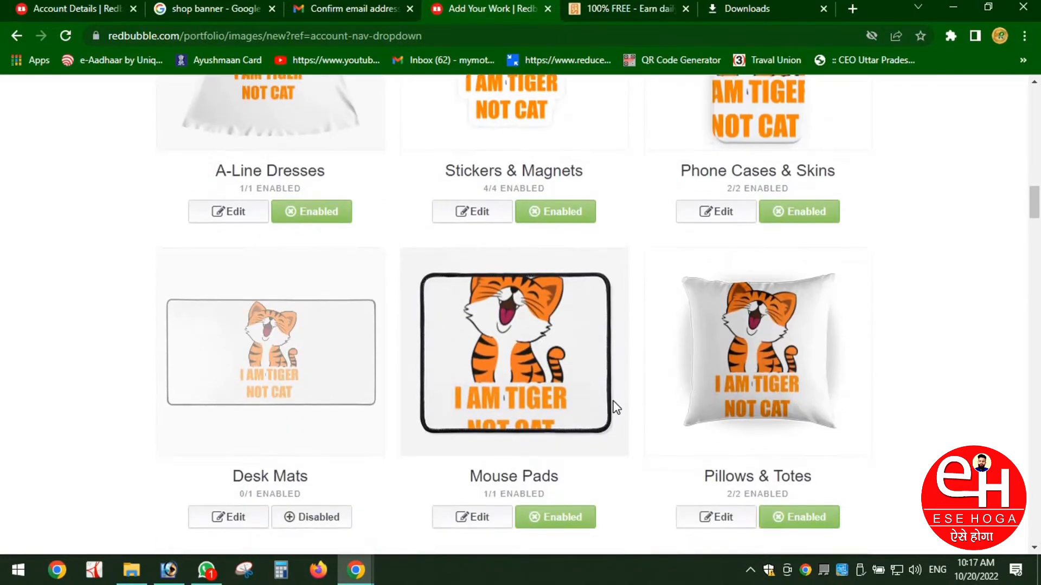
scroll(614, 407, down, 3)
click(326, 341)
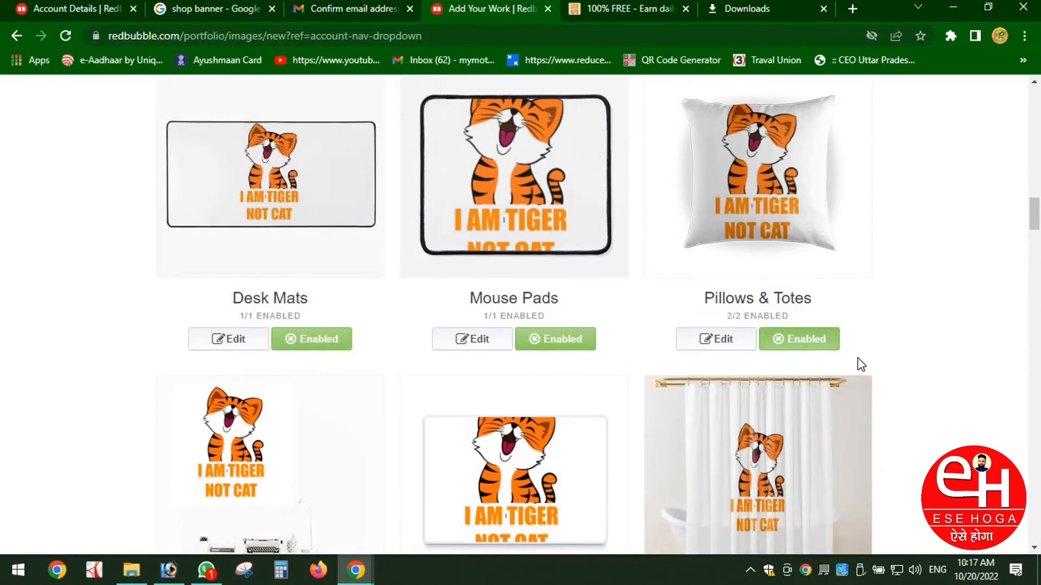
Step: Enable Dog Mats, Cat Mats and Pet Blankets for the cat design
scroll(789, 390, down, 3)
scroll(339, 458, down, 5)
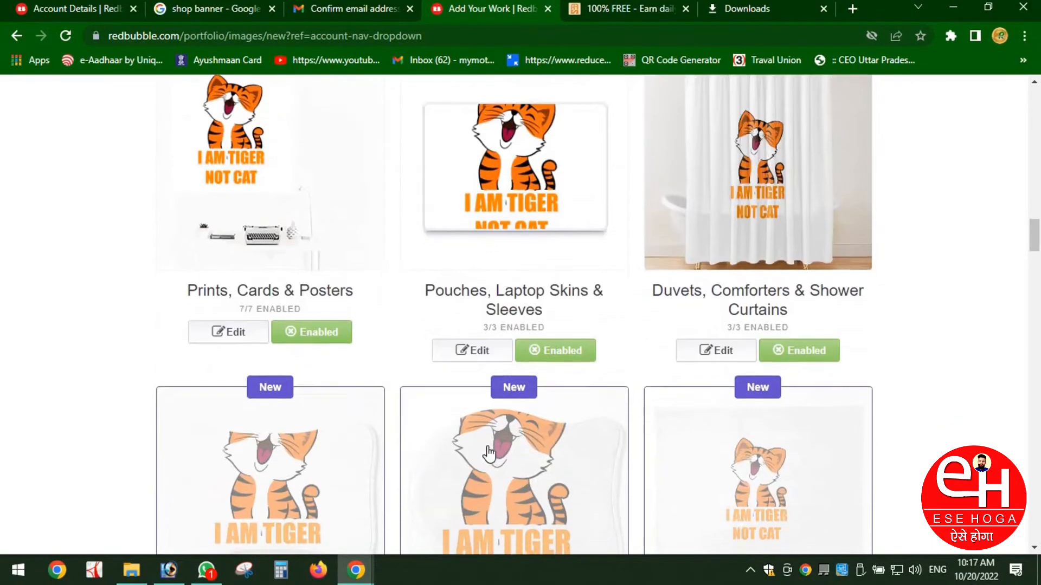
click(556, 457)
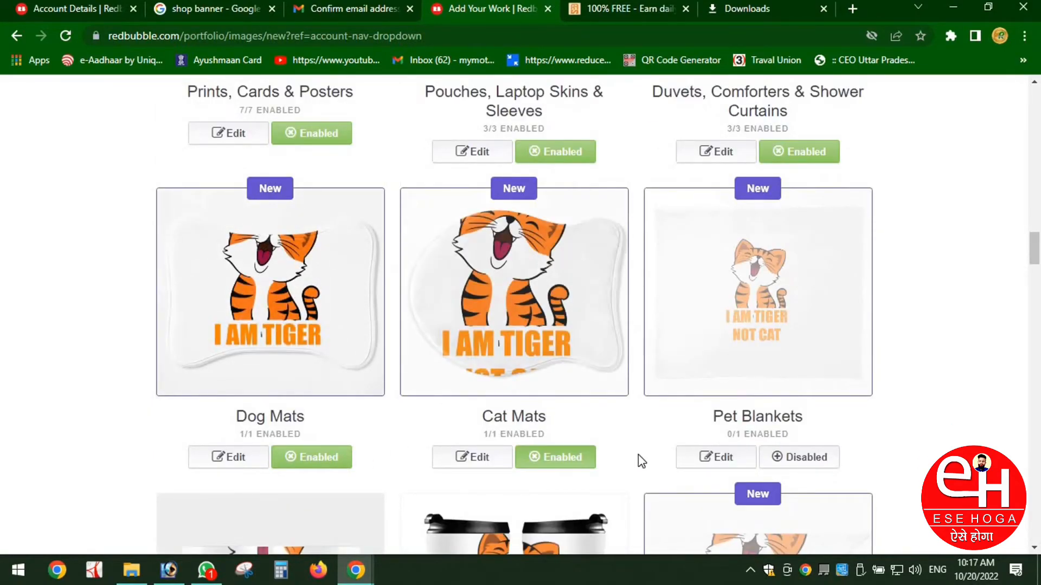
click(770, 458)
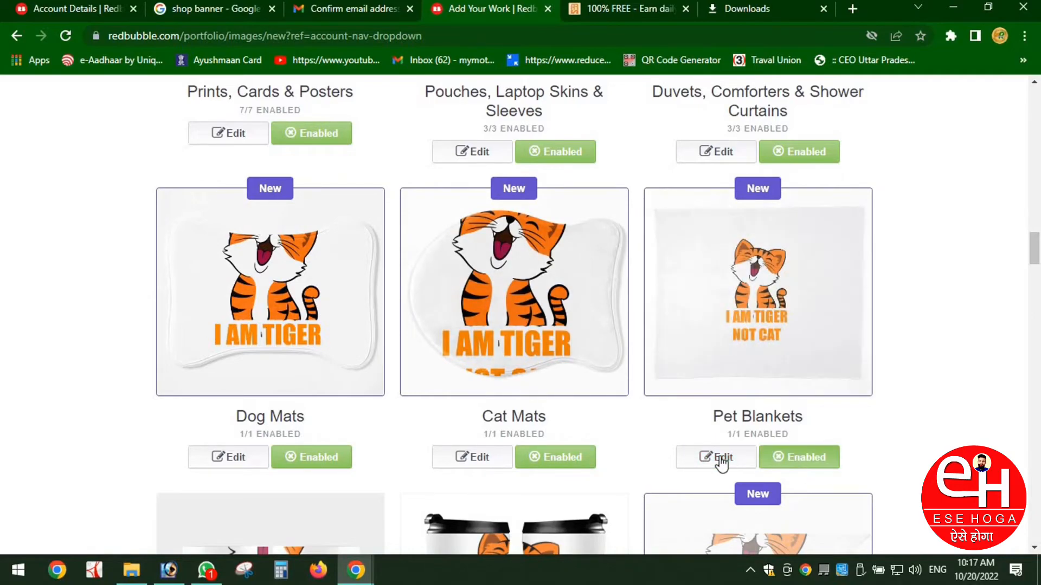
scroll(623, 455, down, 2)
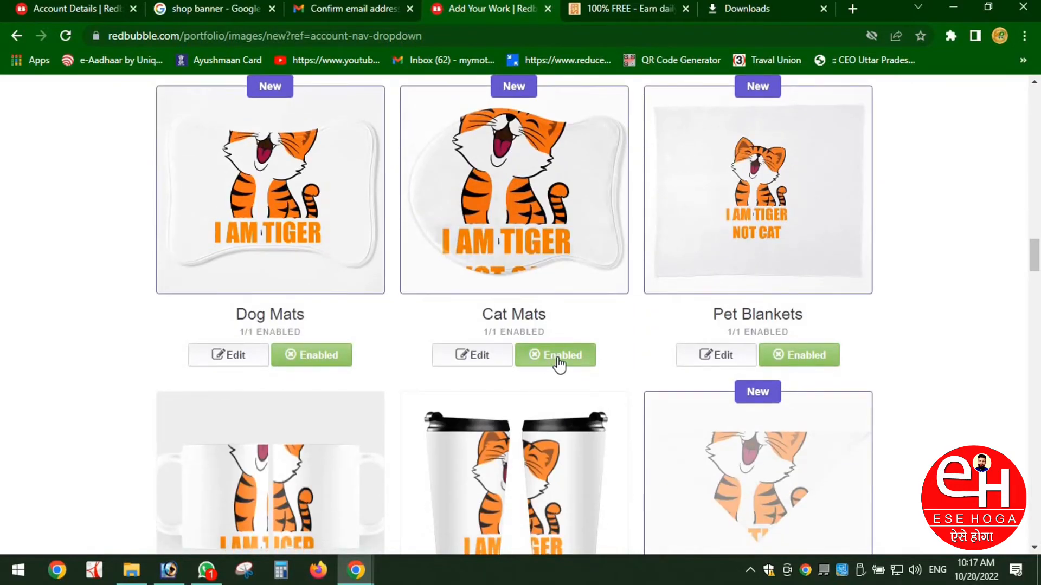
click(559, 362)
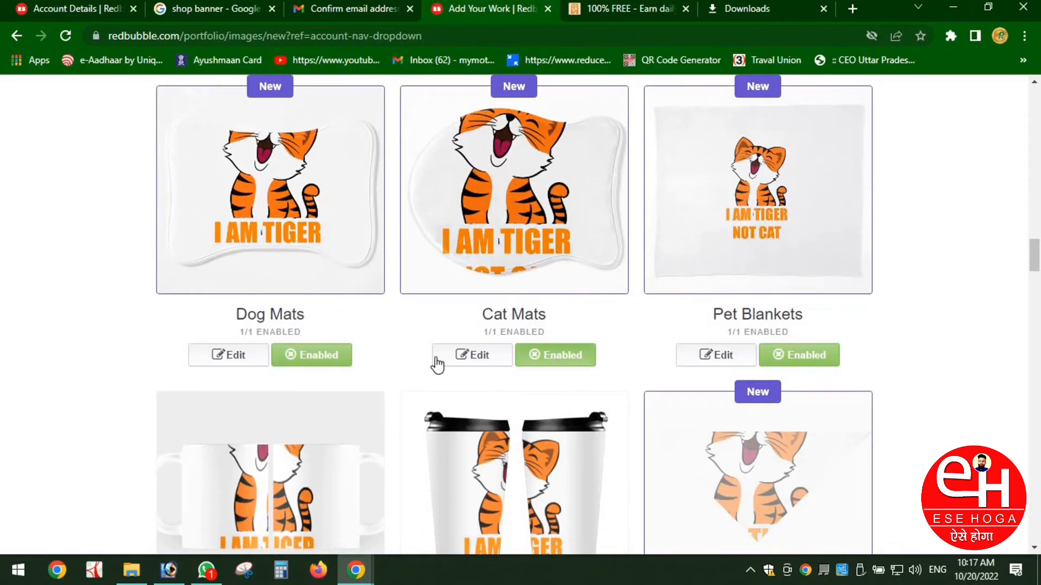
click(302, 359)
Step: Disable Mugs and Travel Mugs and enable Pet Bandanas for the cat design
scroll(356, 421, down, 6)
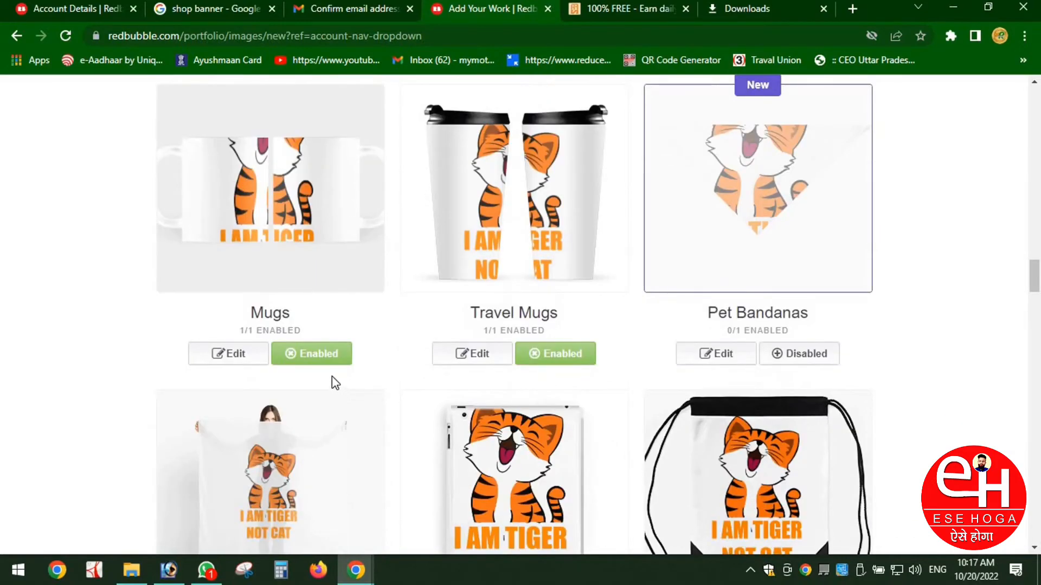
click(311, 360)
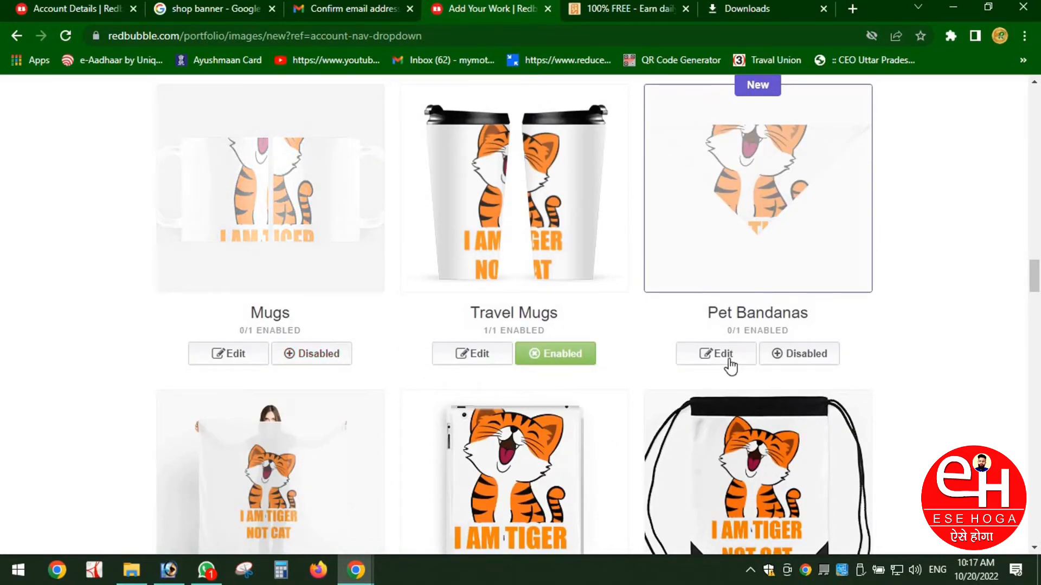
click(795, 365)
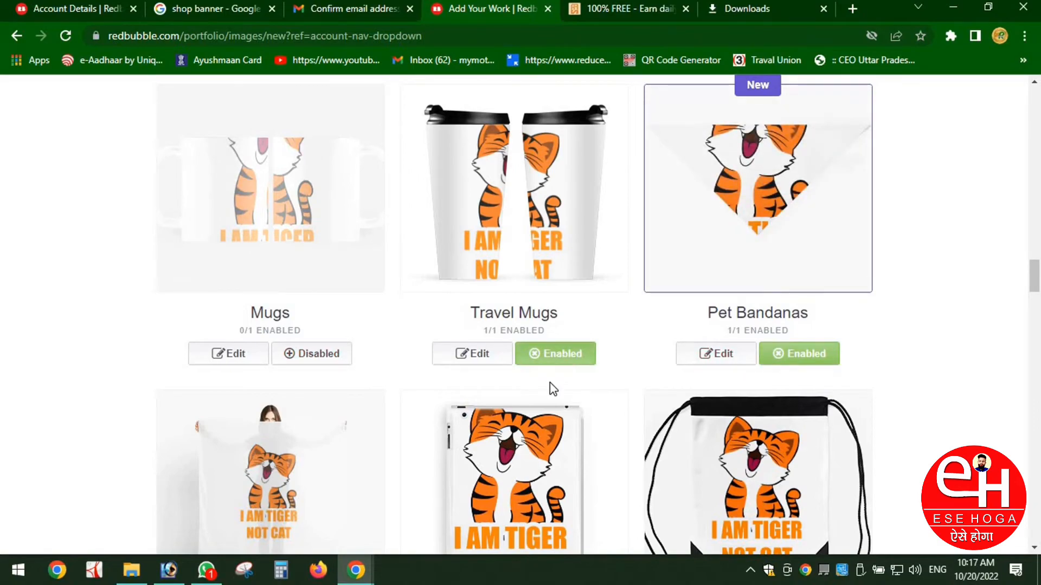
click(554, 362)
scroll(510, 380, down, 4)
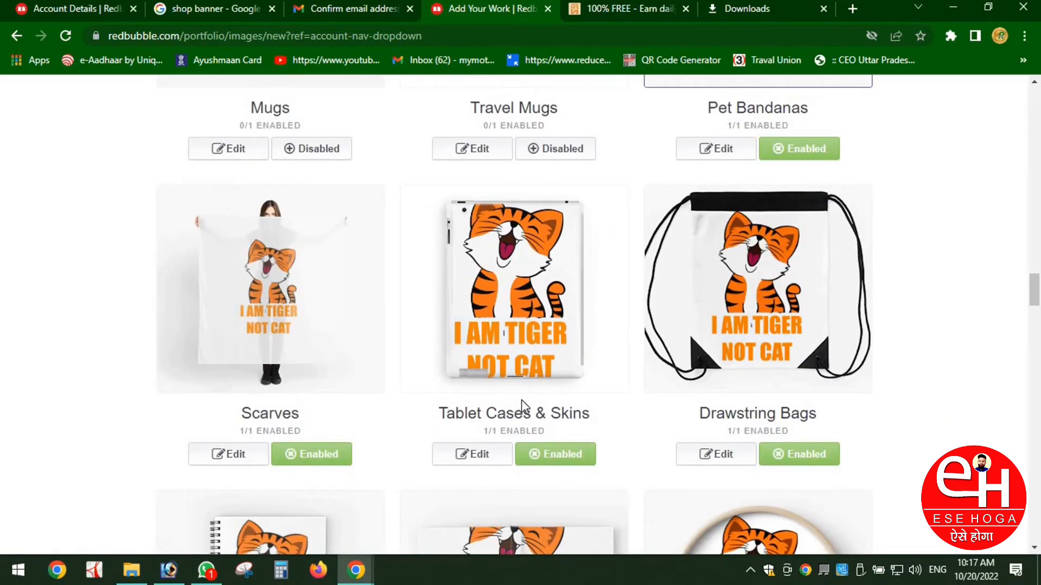
Step: Enable Throw Blankets & Tapestries for the cat design
scroll(425, 384, down, 2)
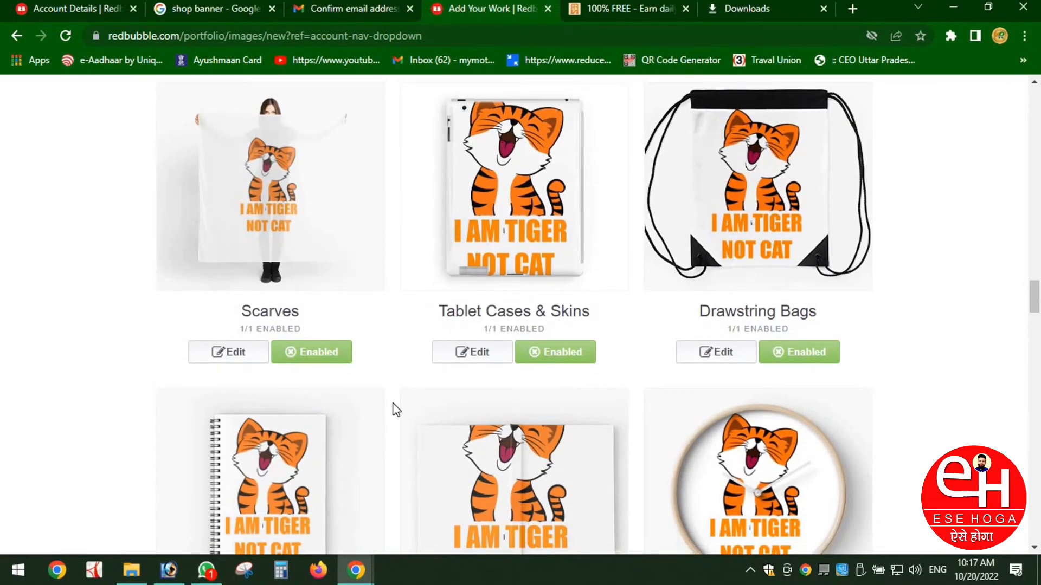
scroll(396, 410, down, 4)
scroll(396, 410, down, 4)
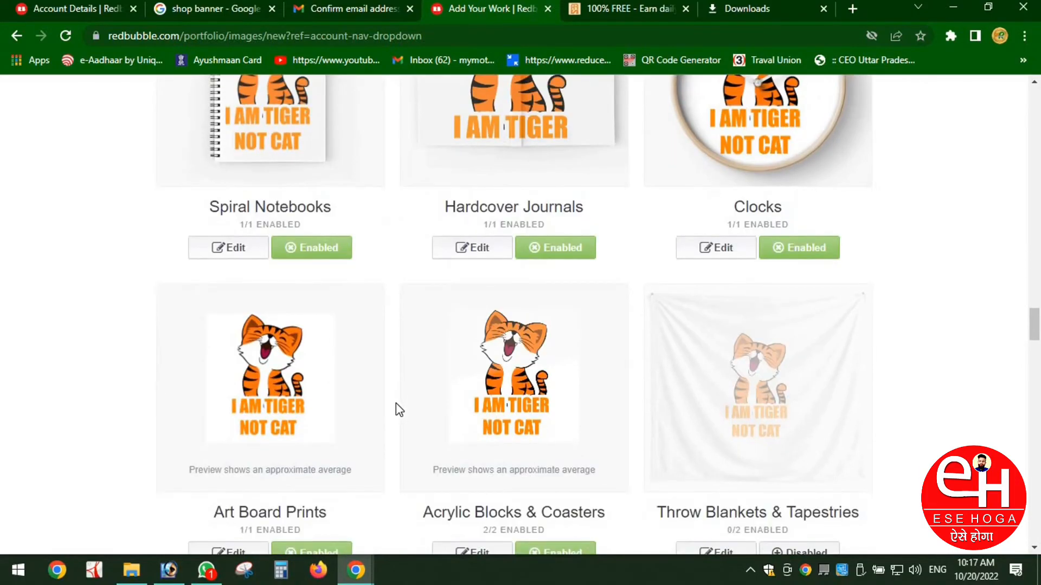
scroll(395, 410, up, 1)
scroll(396, 409, down, 3)
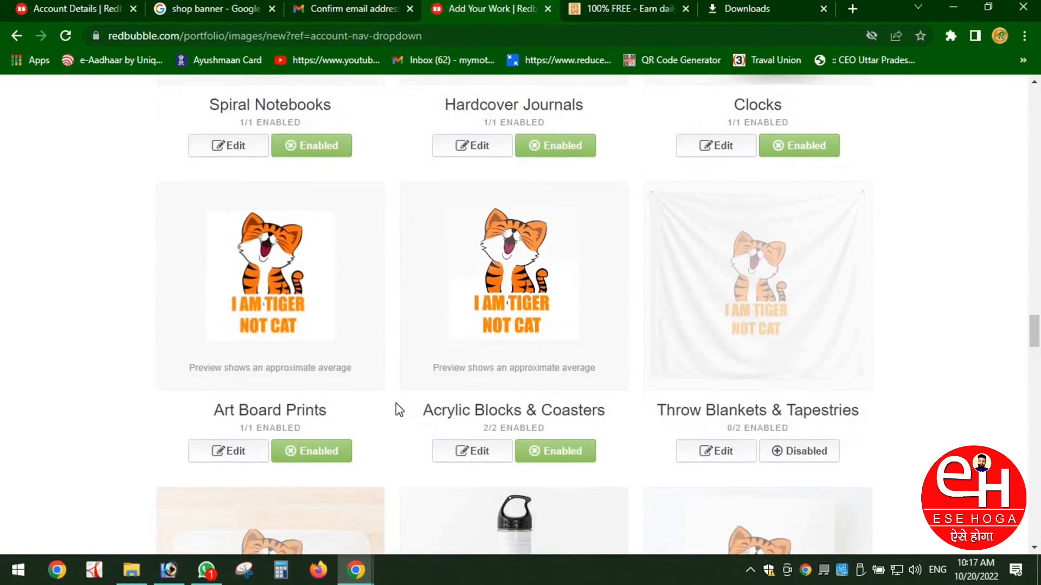
click(801, 458)
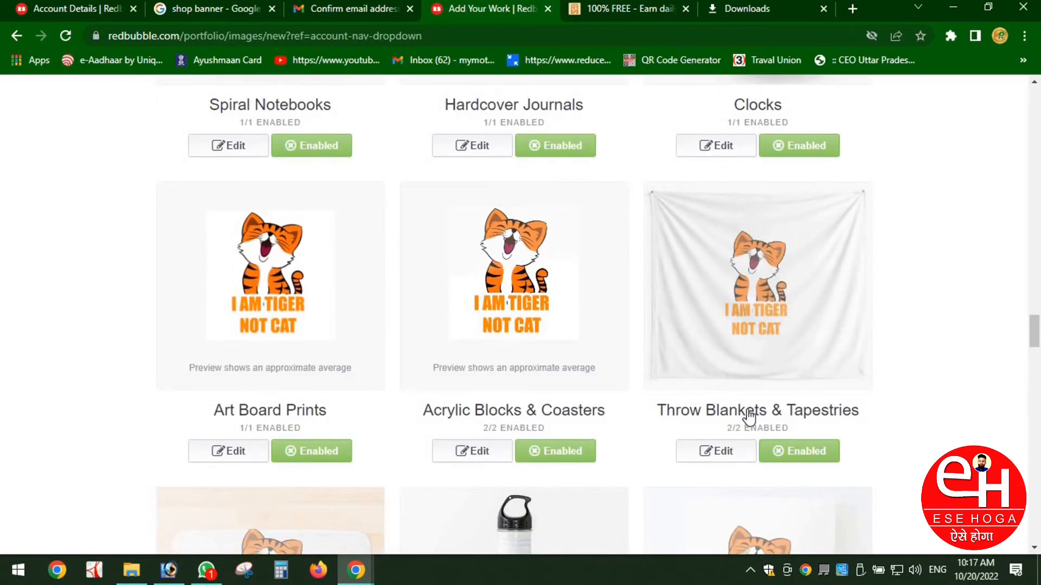
Step: Enable Bath Mats and Wood & Canvas Mounted Prints for the cat design
scroll(458, 408, down, 4)
scroll(458, 408, down, 2)
click(319, 450)
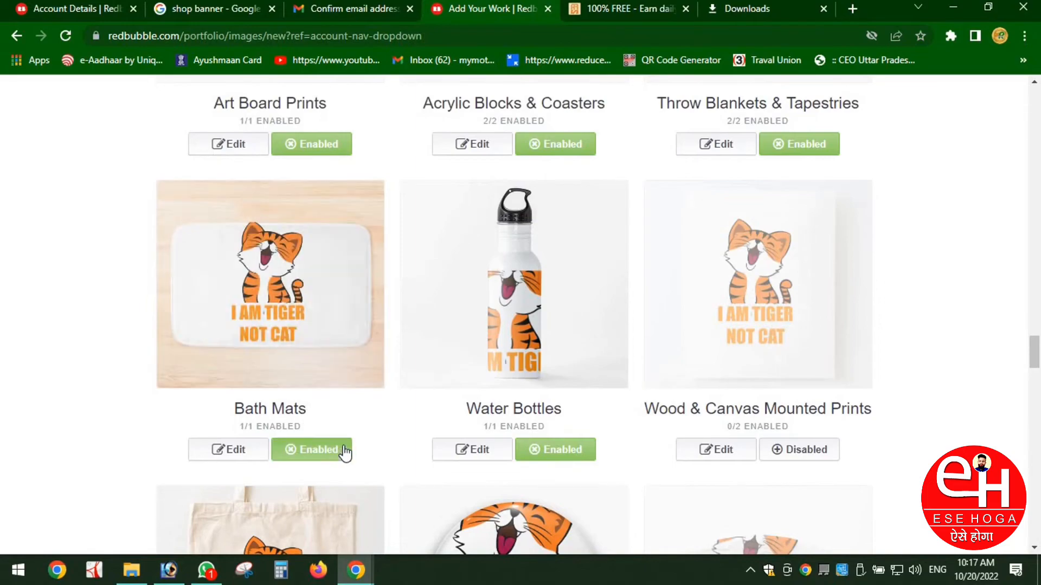
scroll(412, 441, down, 2)
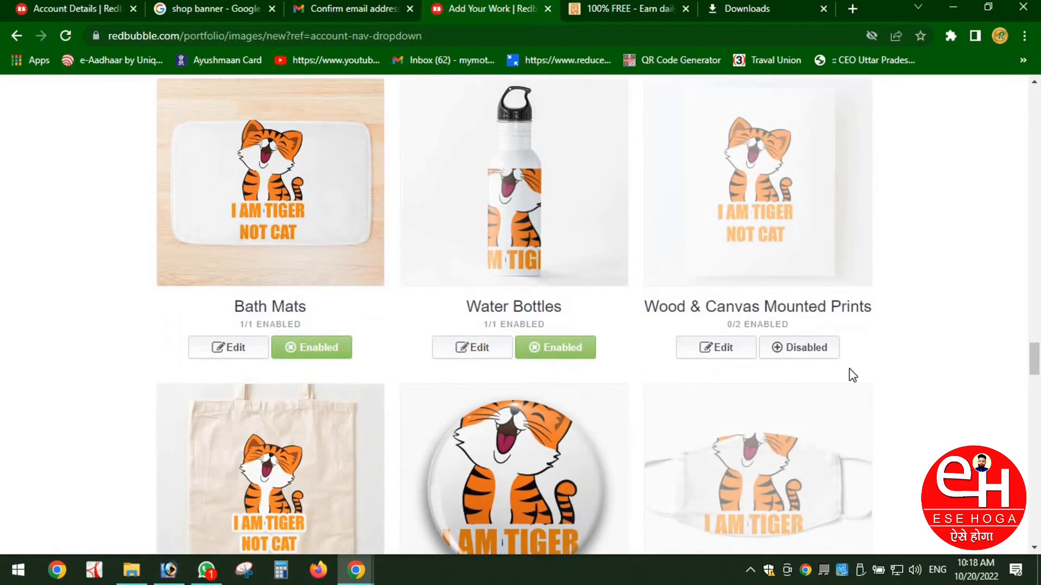
click(821, 352)
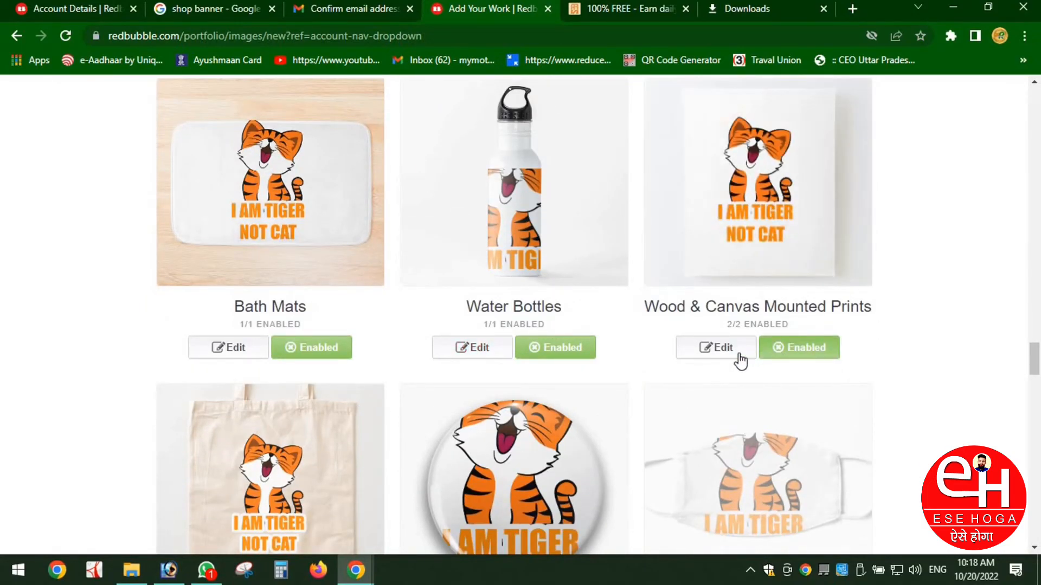
Step: Enable Masks, Jigsaw Puzzles, Aprons and Sleeveless Tops for the cat design
scroll(606, 388, down, 6)
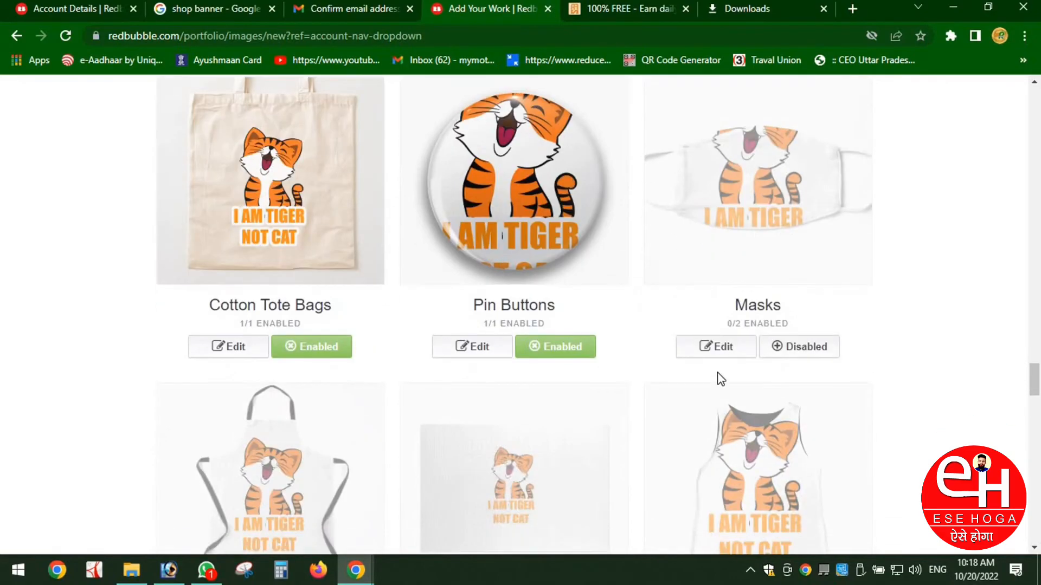
click(799, 352)
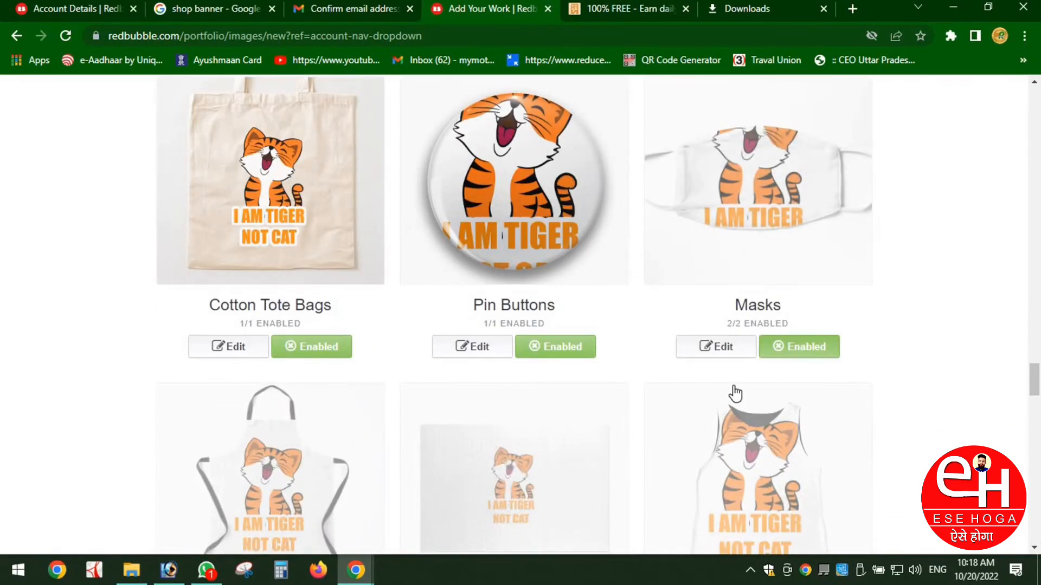
scroll(690, 401, down, 1)
scroll(690, 401, down, 3)
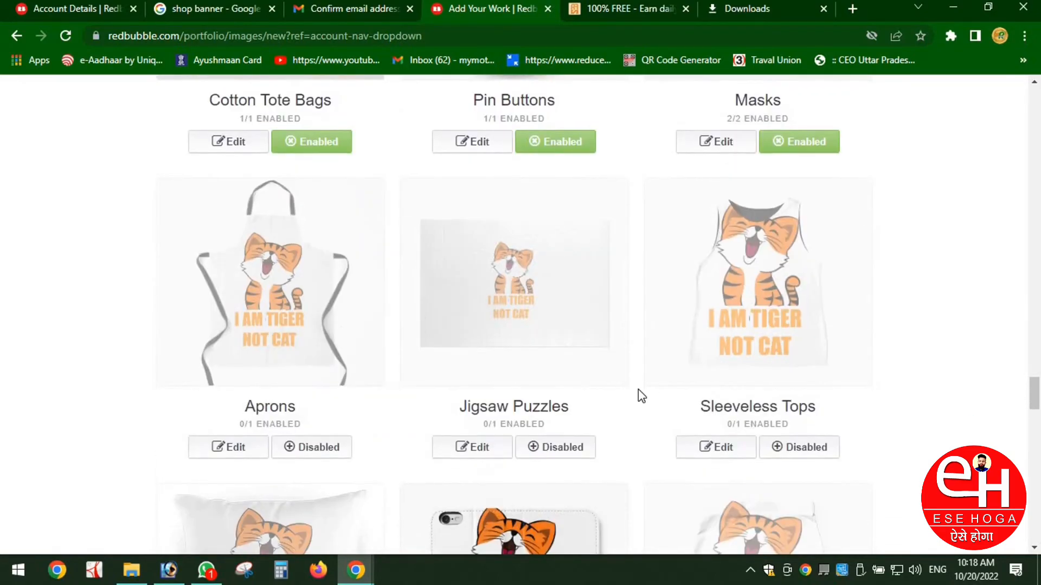
click(571, 449)
click(319, 458)
click(818, 455)
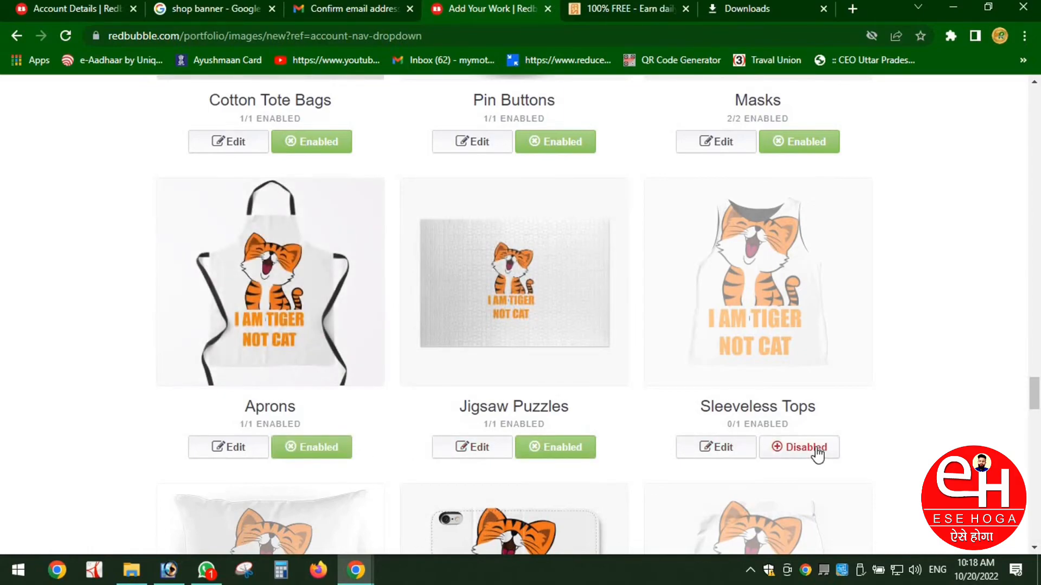
Step: Enable Floor Pillows and Mini Skirts for the cat design
scroll(713, 462, down, 5)
click(333, 450)
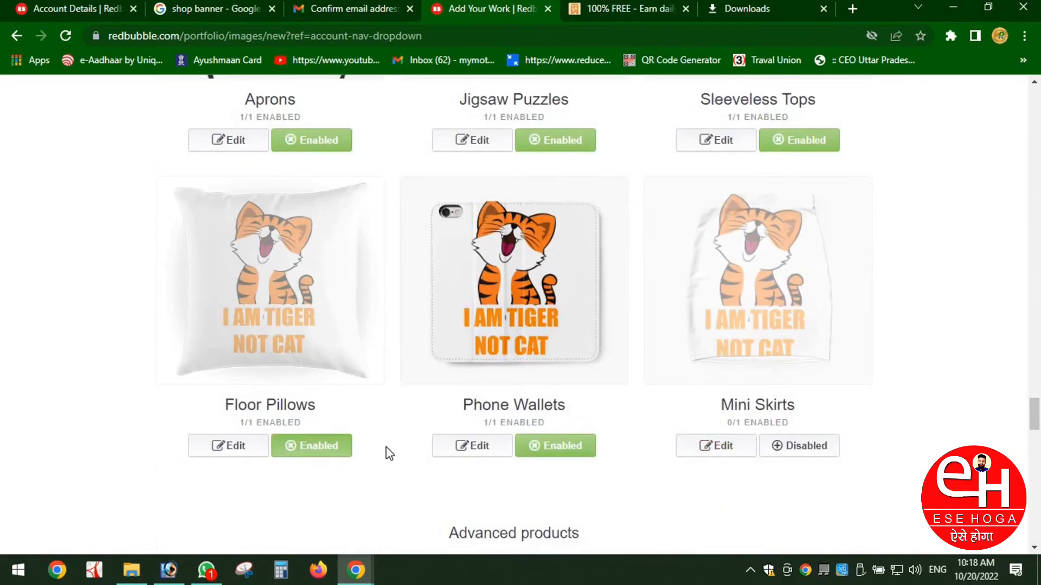
click(802, 453)
Step: Enable the advanced products Leggings, Socks, Pet Bowls and Backpacks for the cat design
scroll(548, 426, down, 2)
scroll(547, 426, down, 5)
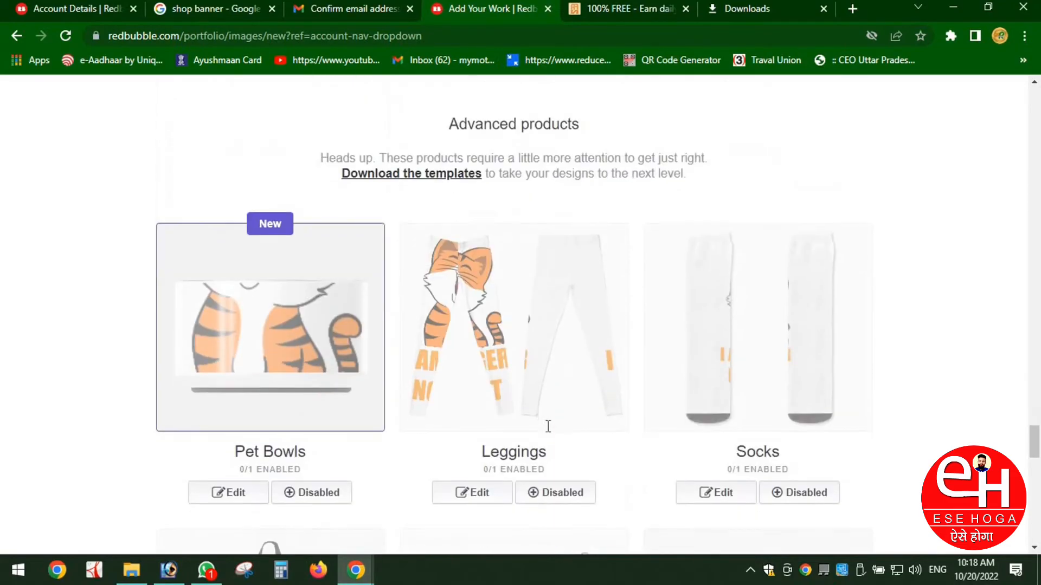
click(575, 493)
click(797, 494)
scroll(406, 498, down, 2)
click(319, 394)
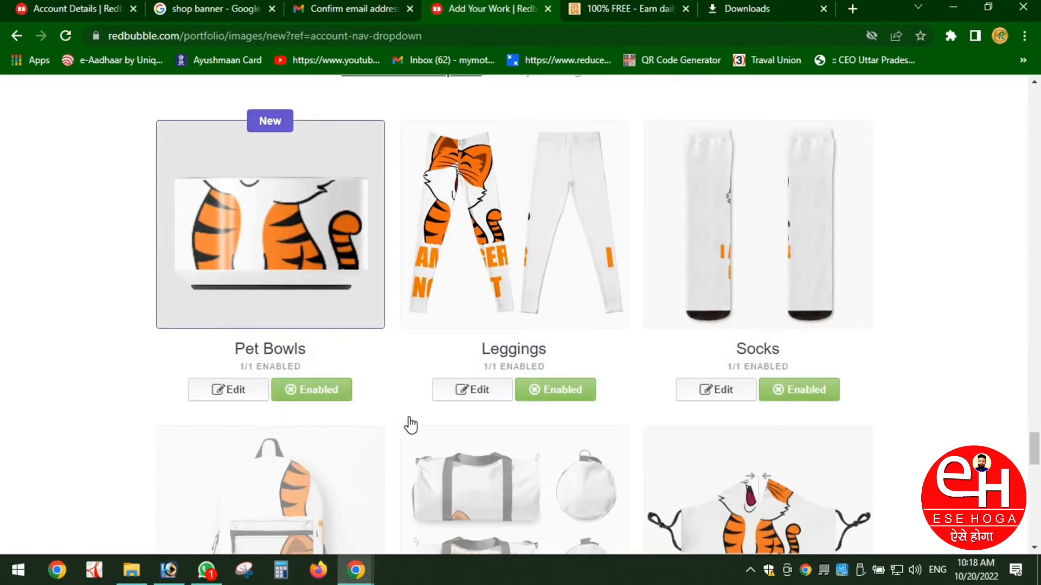
scroll(404, 426, down, 4)
click(341, 496)
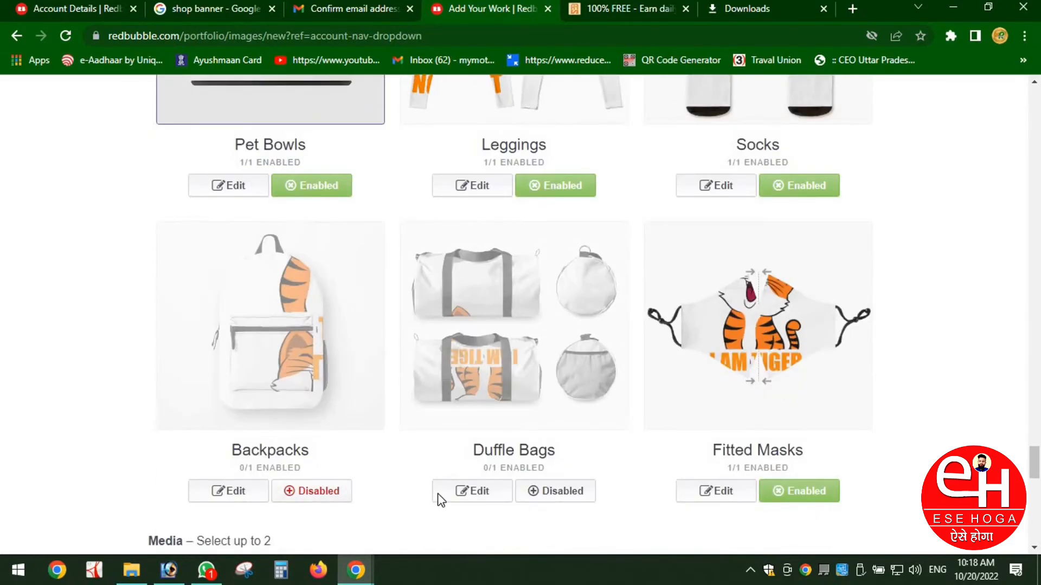
Step: Select Design & Illustration and Digital Art as the media types of the work
scroll(565, 454, down, 6)
scroll(667, 421, down, 5)
scroll(655, 430, up, 10)
scroll(619, 423, down, 4)
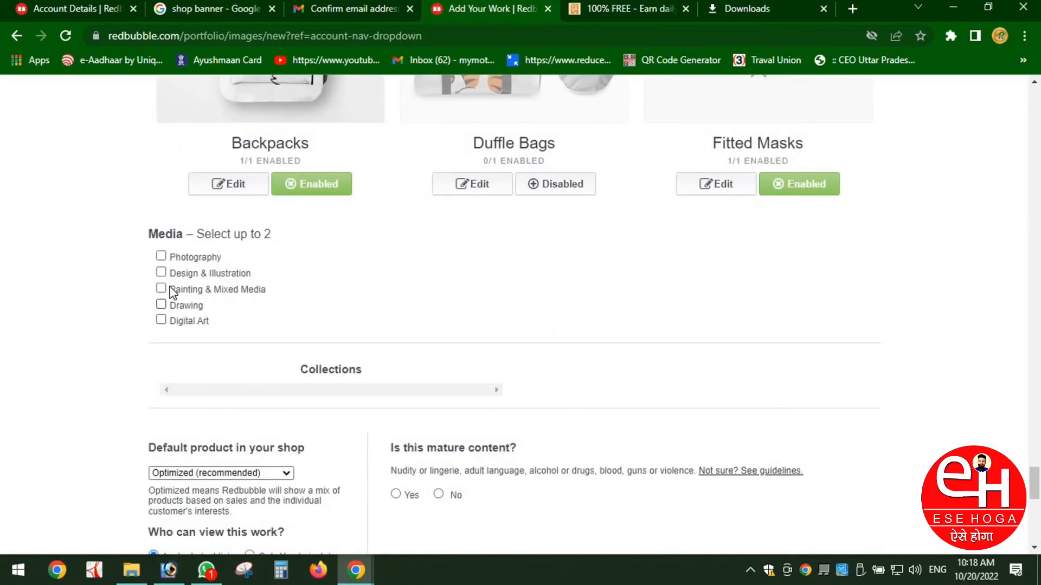
click(161, 272)
click(161, 321)
Step: Declare the work as not mature content, confirm the right to sell it, and save the work
scroll(298, 352, down, 4)
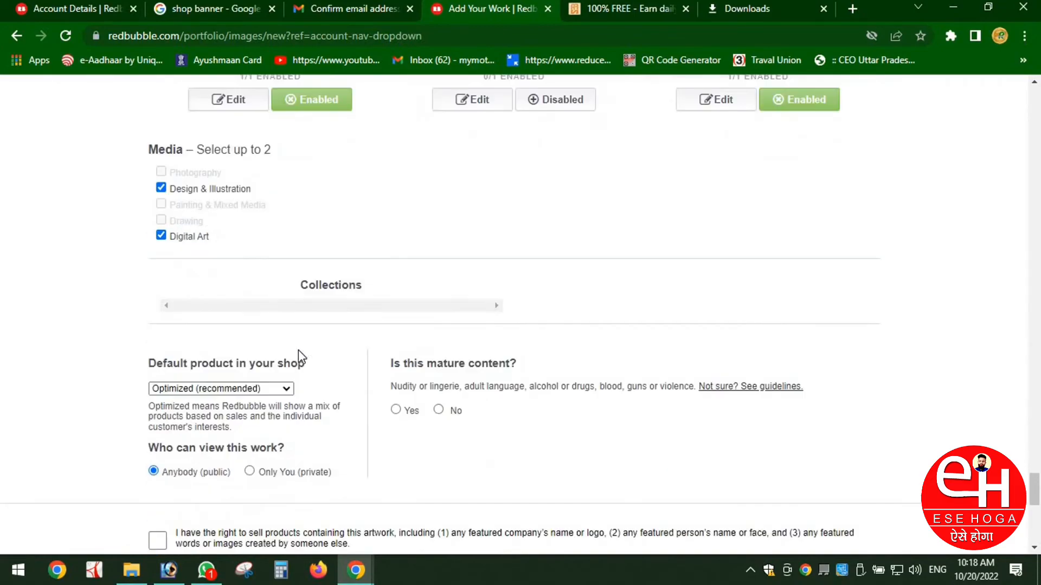
click(443, 290)
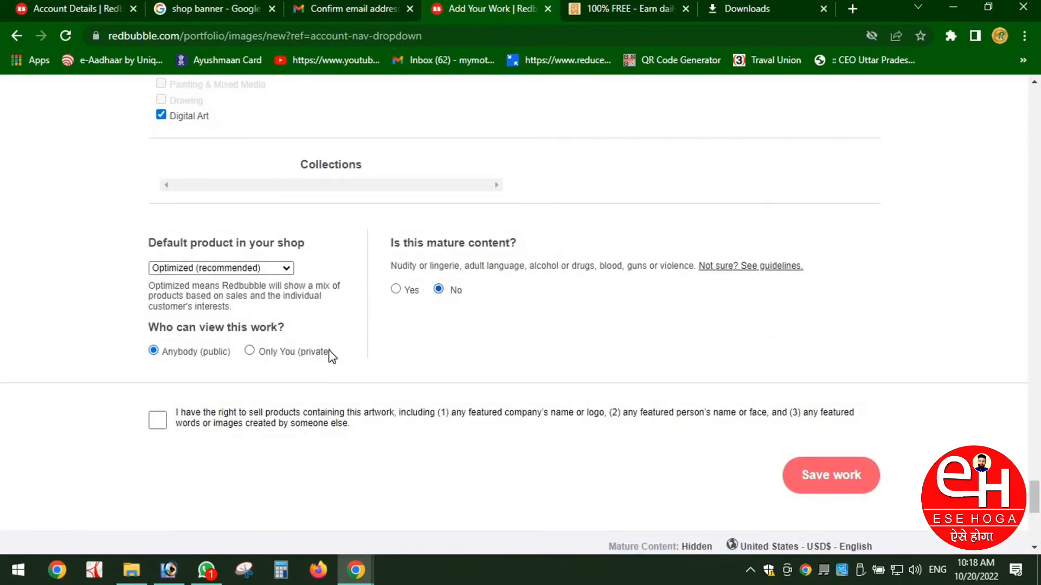
click(157, 421)
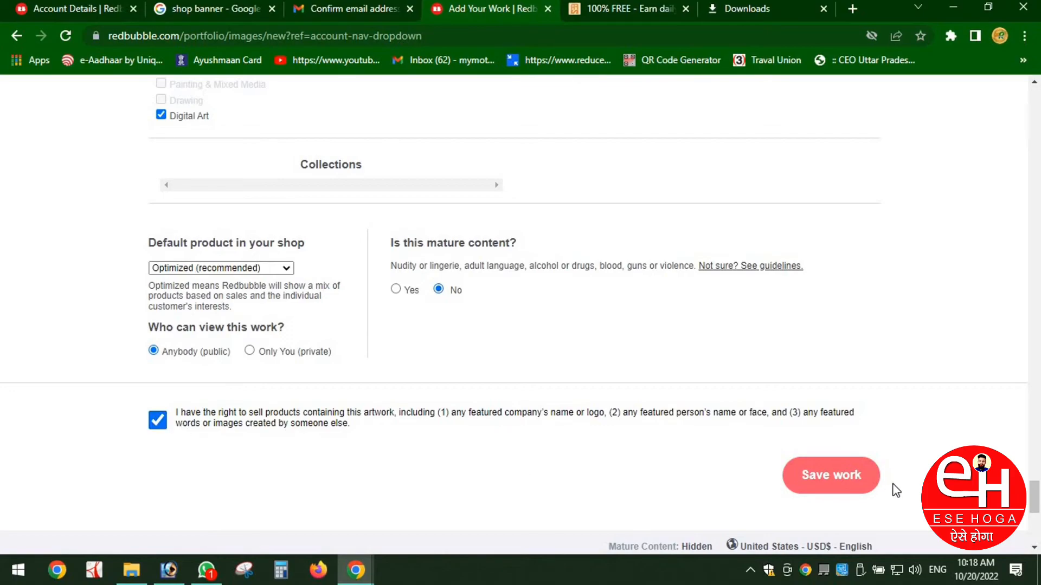
click(840, 475)
scroll(674, 355, up, 5)
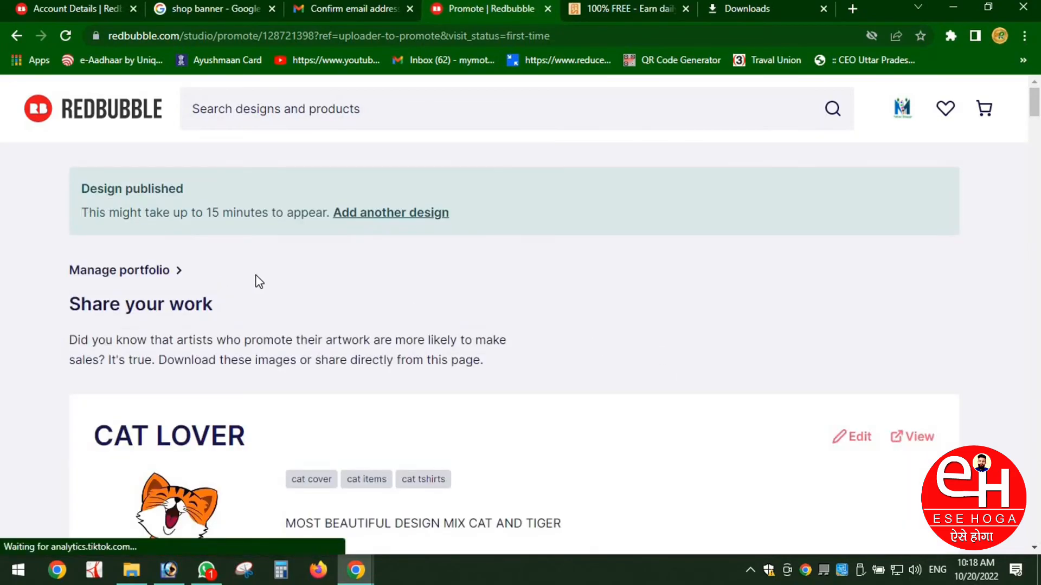
scroll(484, 358, down, 4)
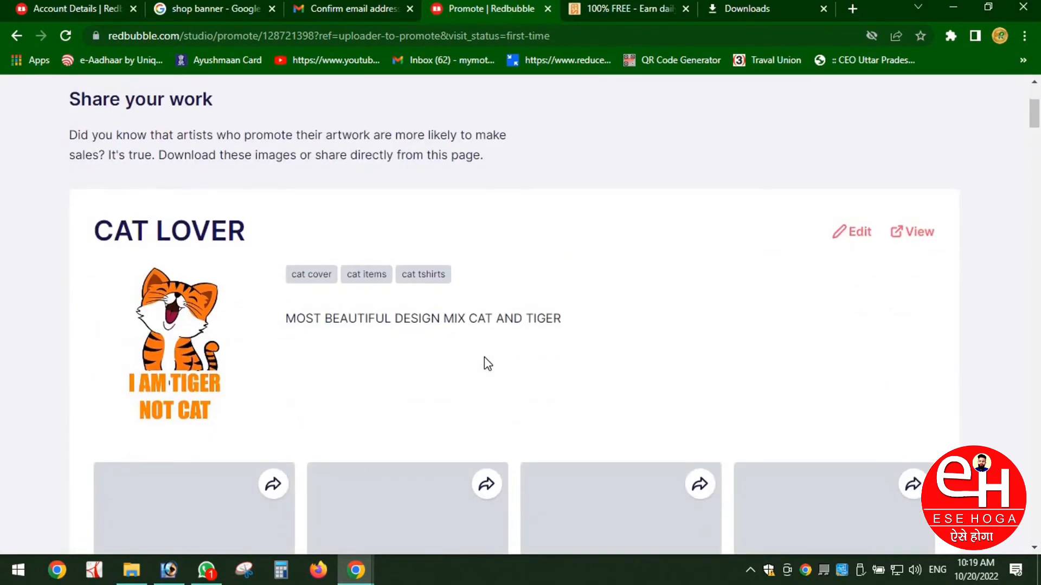
scroll(484, 358, down, 4)
scroll(484, 356, up, 8)
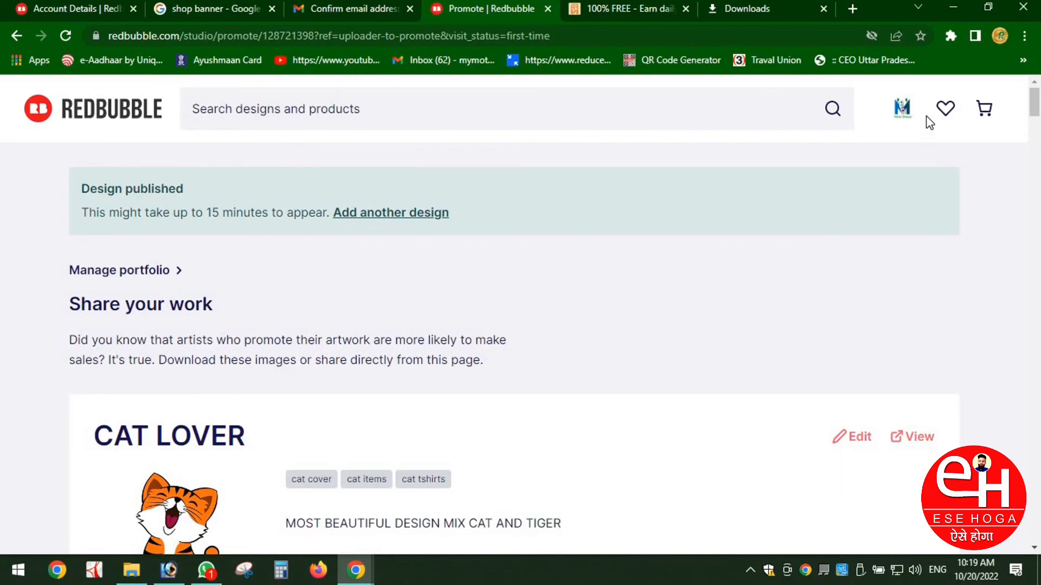
Step: Open the account settings and view the shop's sales history
mouse_move(913, 123)
click(872, 476)
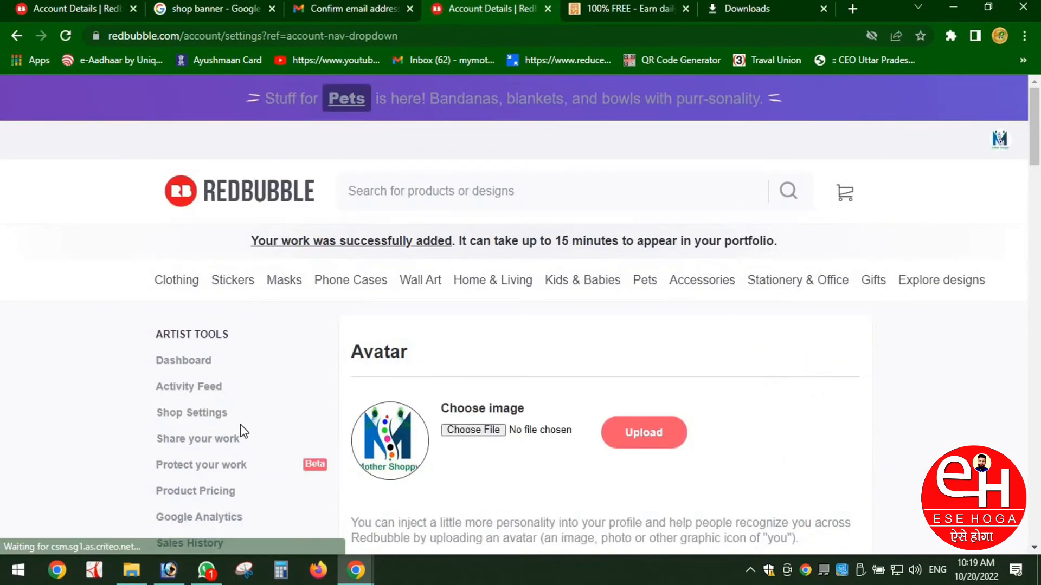
scroll(249, 430, down, 3)
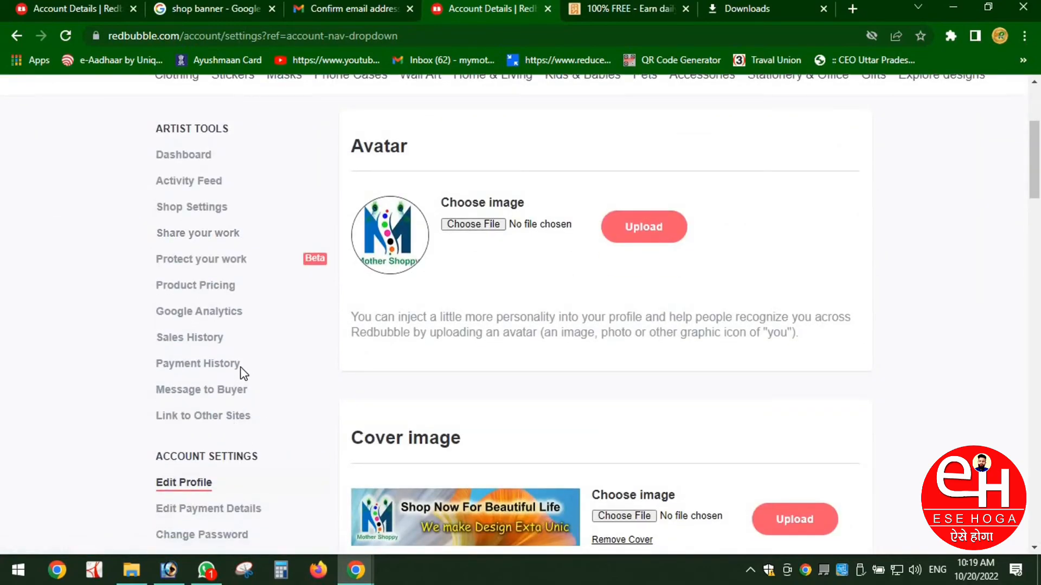
click(202, 346)
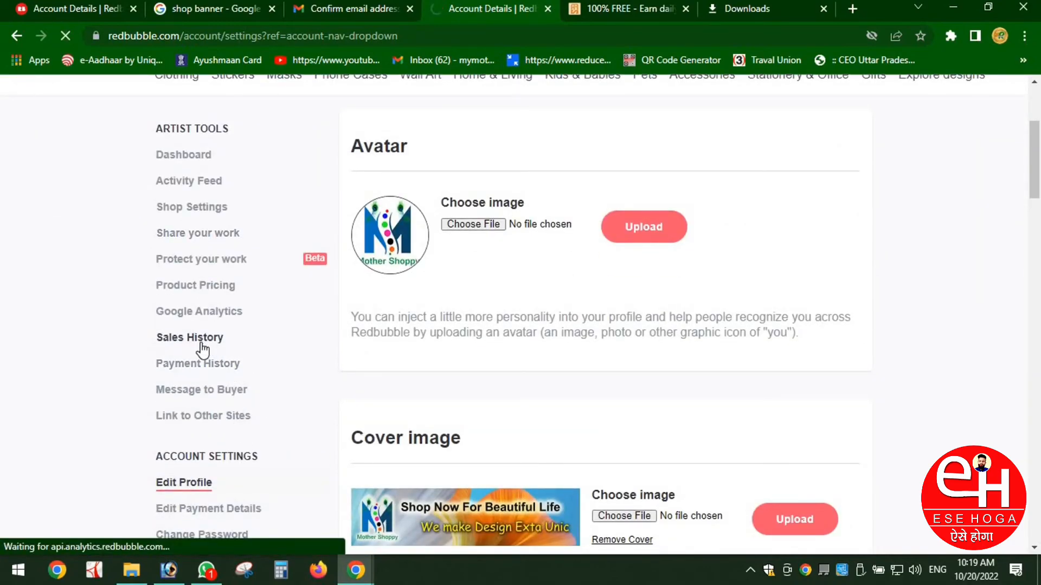
scroll(488, 396, down, 3)
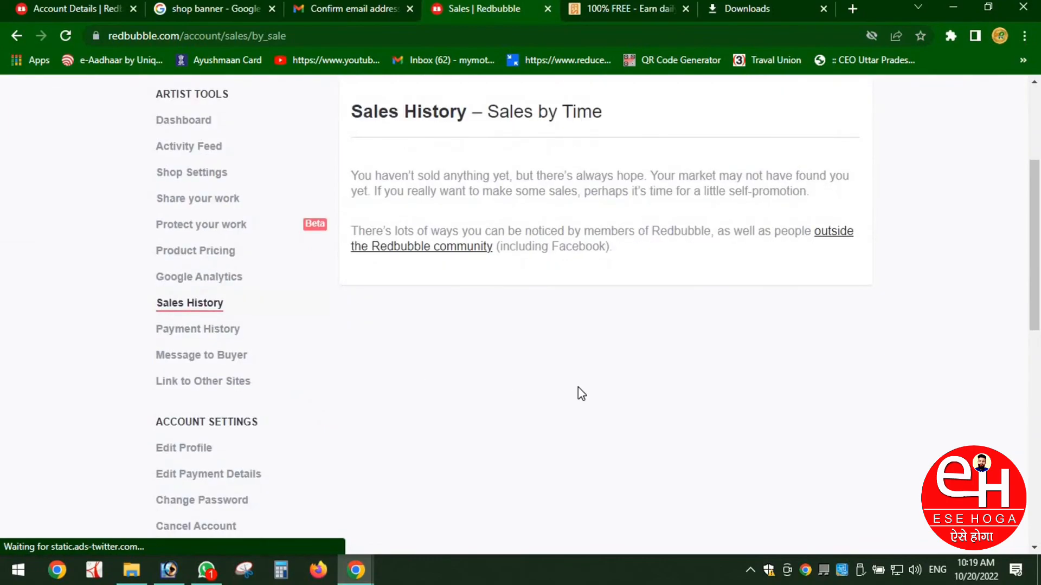
Step: Open the payment history and review the earnings to be paid, pending sales and cancelled sales
click(227, 332)
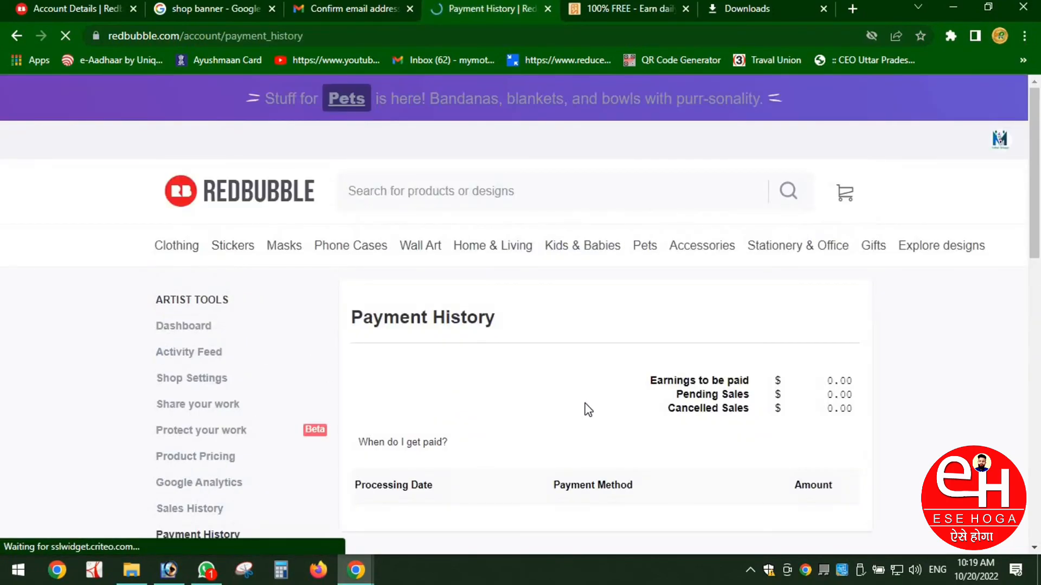
scroll(586, 409, down, 3)
mouse_move(704, 176)
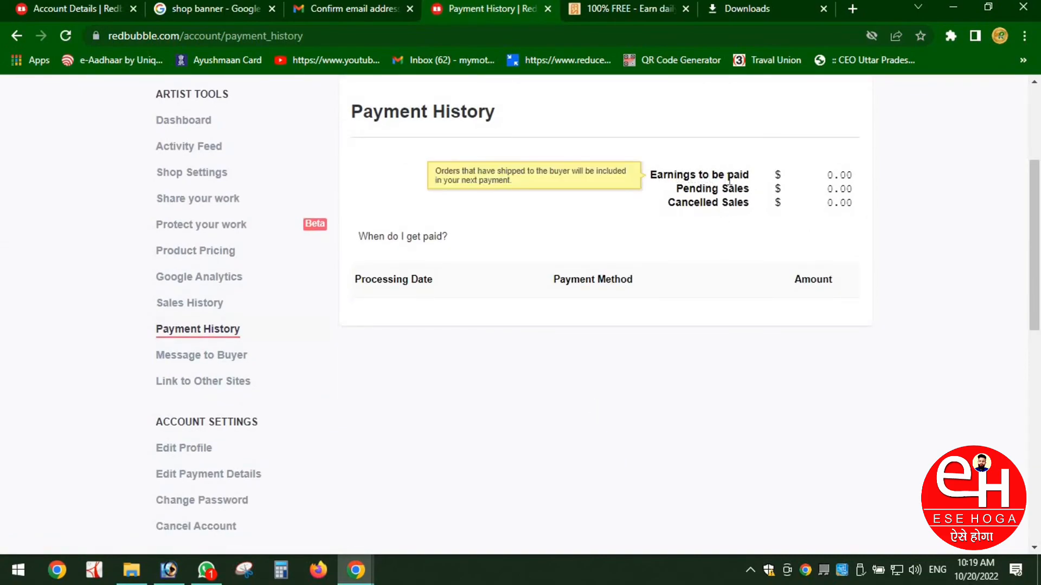
mouse_move(737, 193)
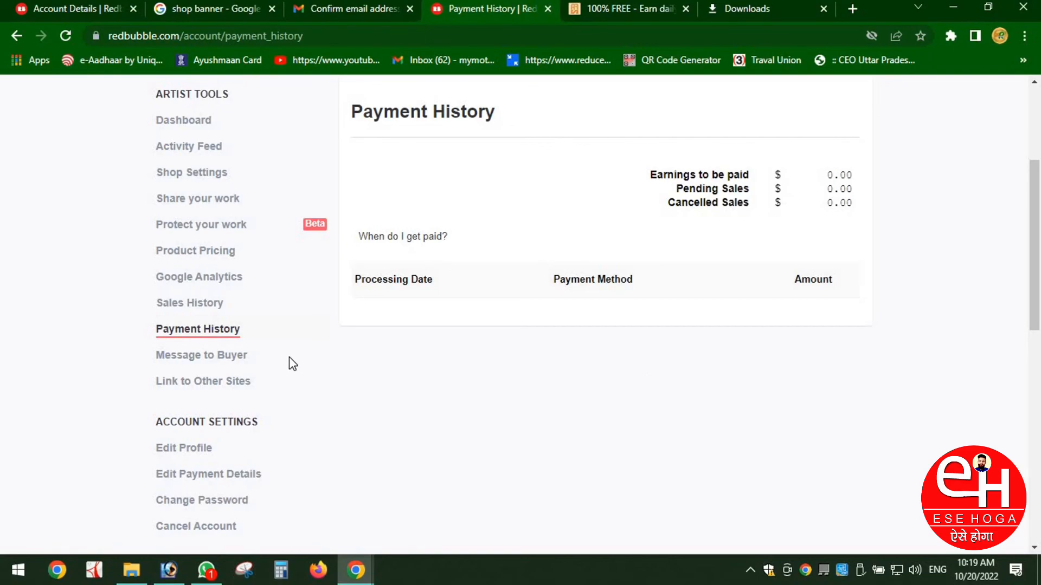
scroll(236, 360, down, 2)
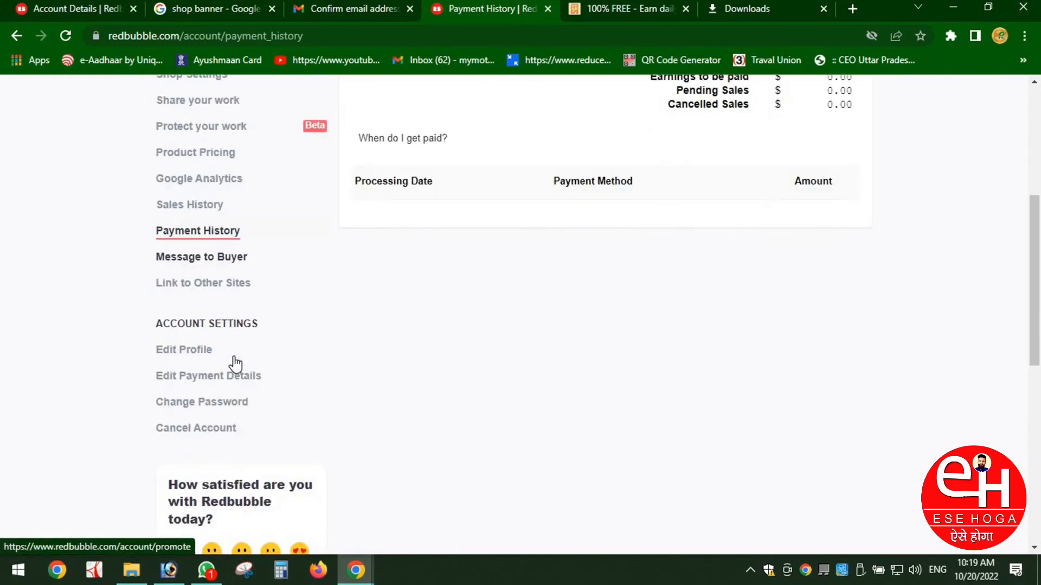
scroll(226, 273, up, 2)
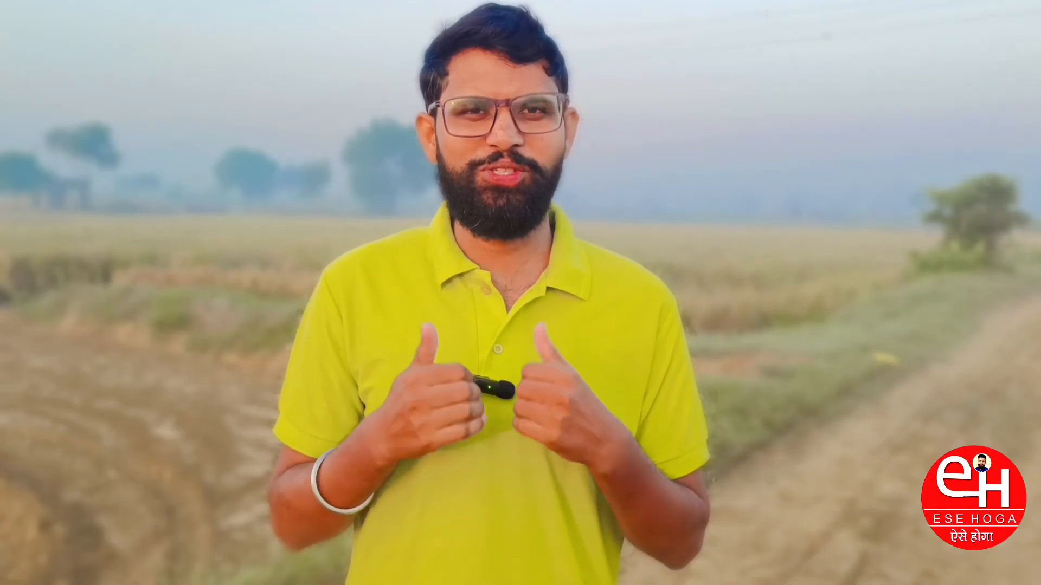